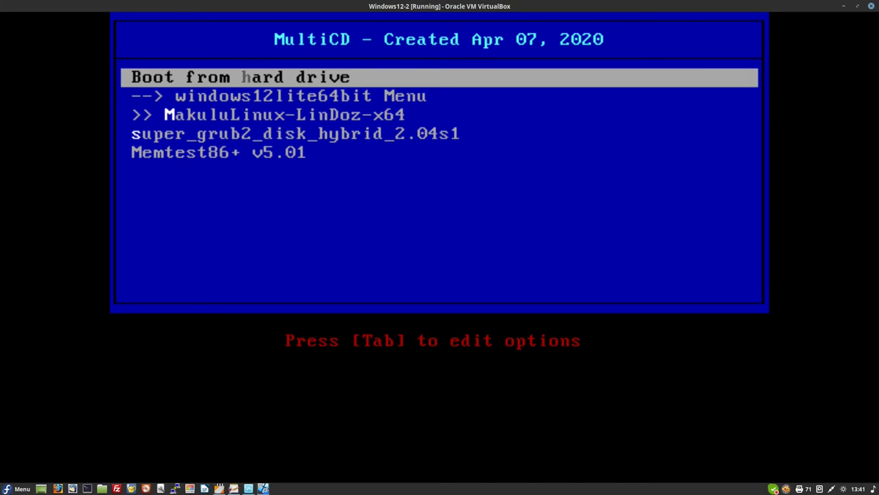
- Boot the windows12lite64bit entry from the MultiCD menu into Install Linux Lite now
{"action": "key", "text": "Down"}
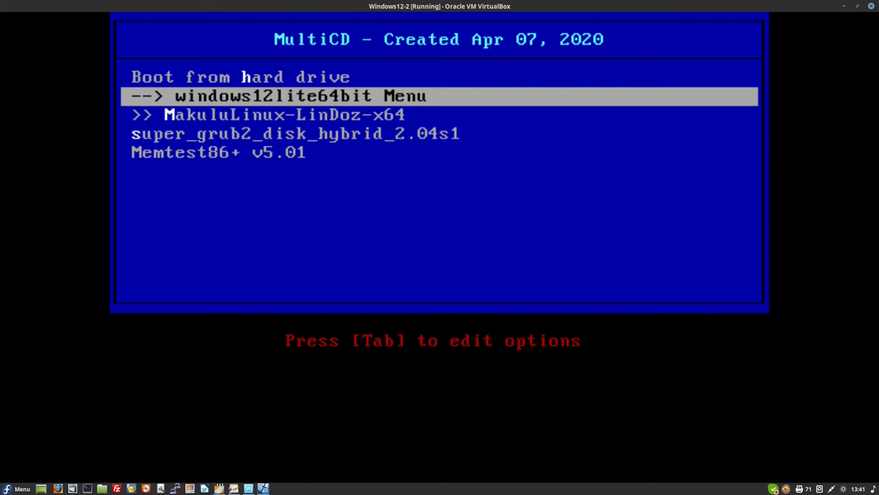
{"action": "key", "text": "Return"}
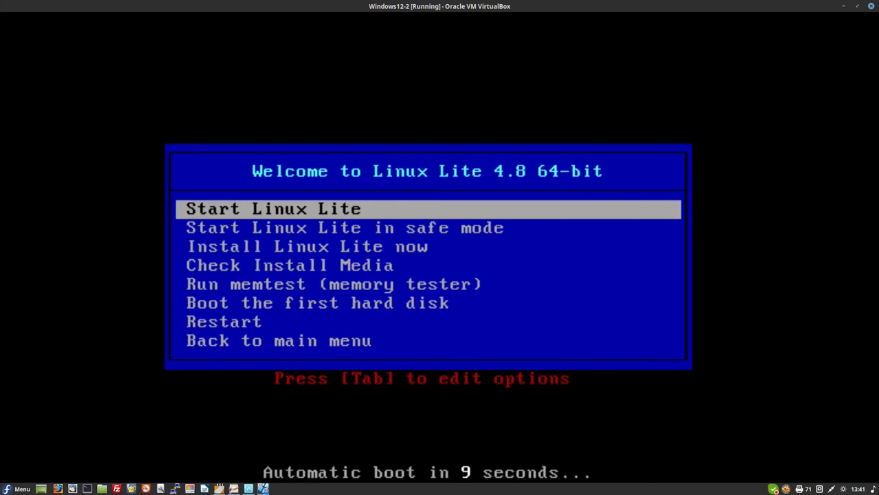
{"action": "key", "text": "Down"}
{"action": "key", "text": "Down"}
{"action": "key", "text": "Return"}
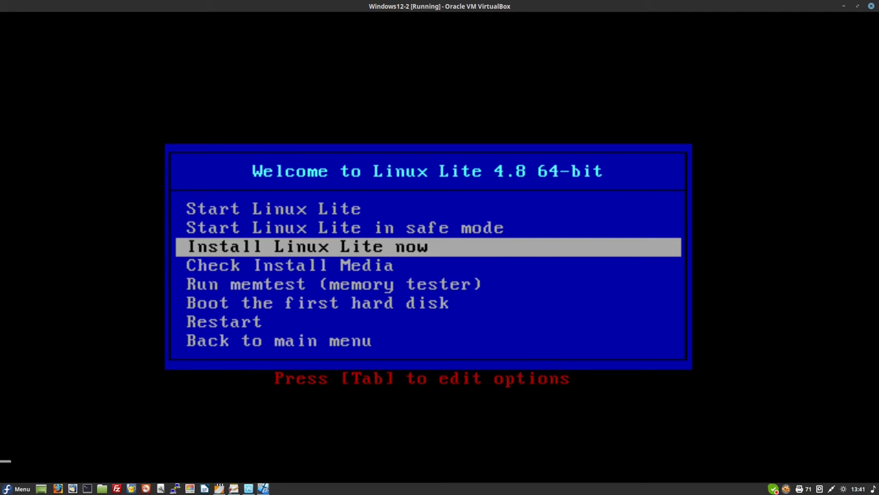
{"action": "key", "text": "Return"}
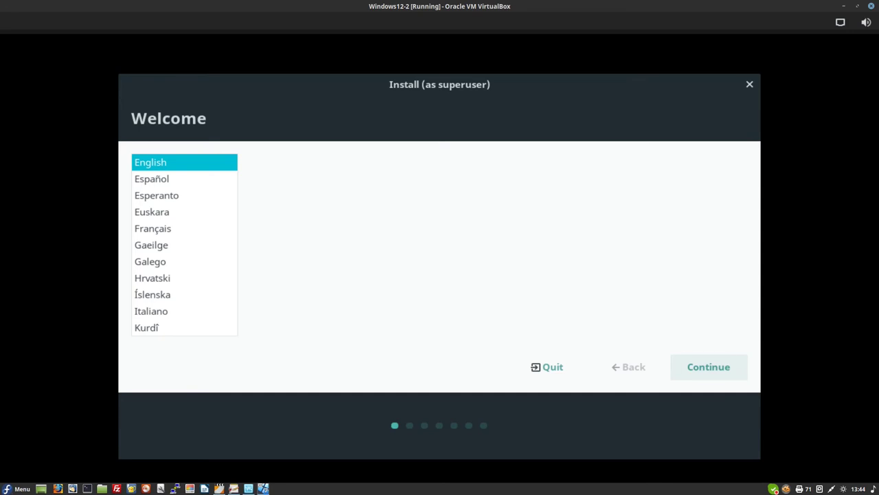
- Keep English as the language and choose the English (UK) keyboard layout
{"action": "key", "text": "Return"}
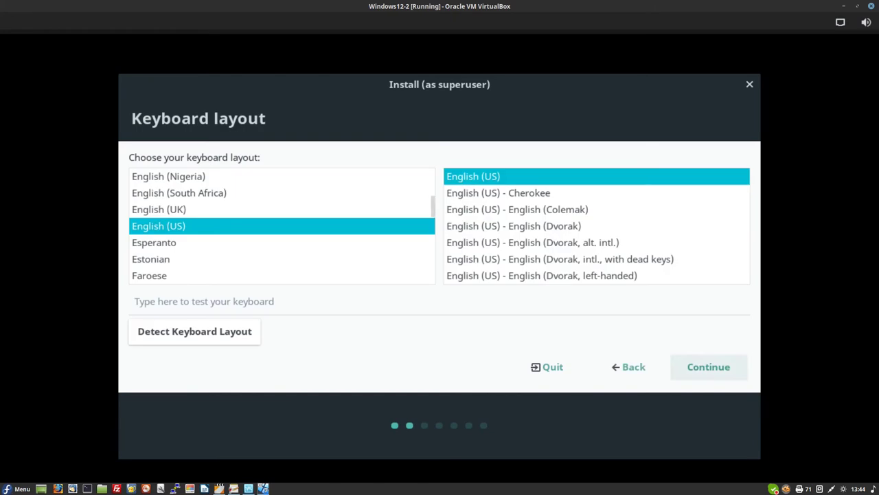
{"action": "left_click", "coordinate": [158, 209]}
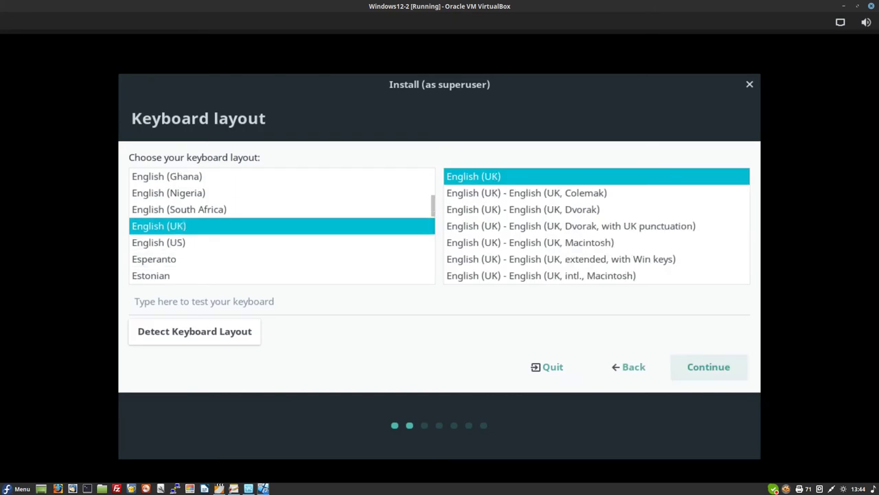
{"action": "key", "text": "Return"}
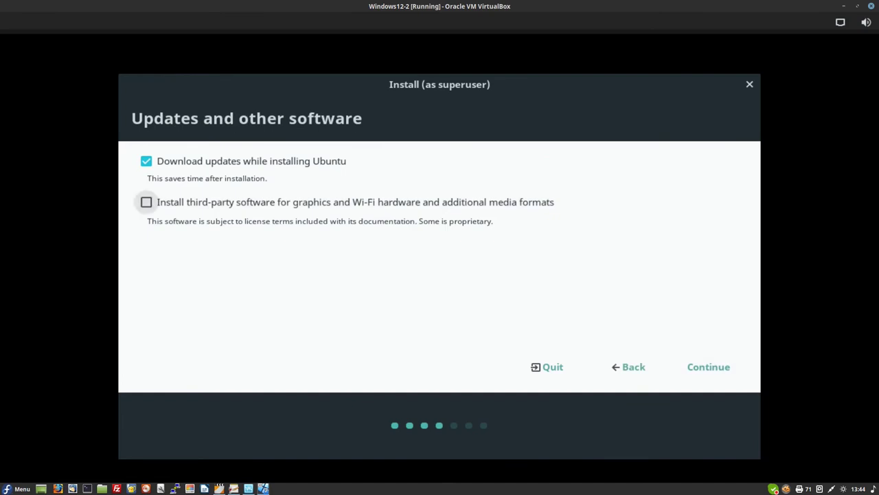
- Enable installing third-party drivers and media formats, then accept the update options
{"action": "key", "text": "space"}
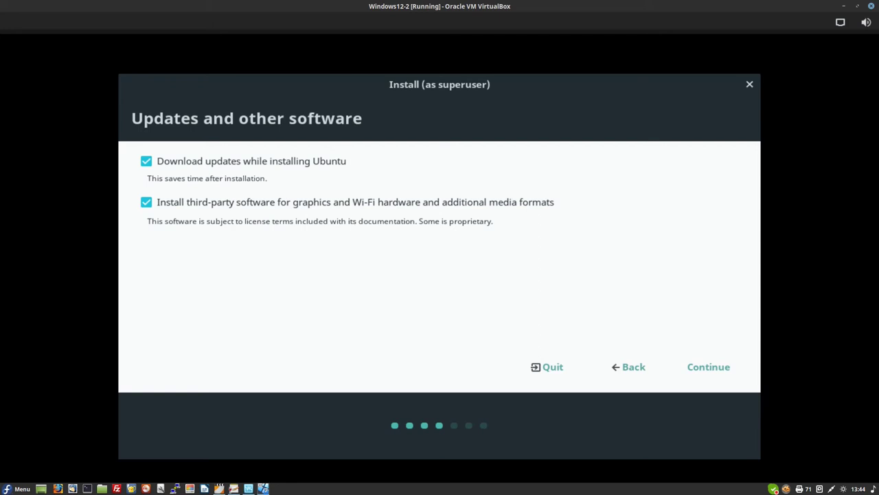
{"action": "key", "text": "Tab"}
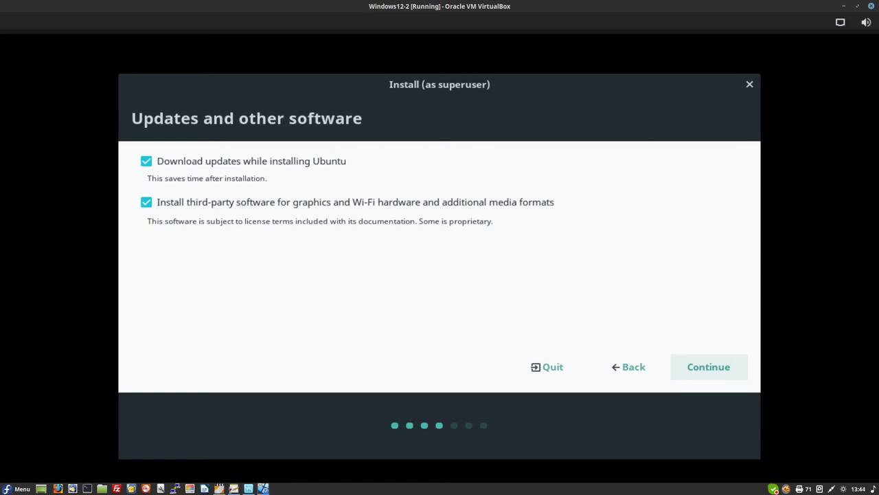
{"action": "key", "text": "Return"}
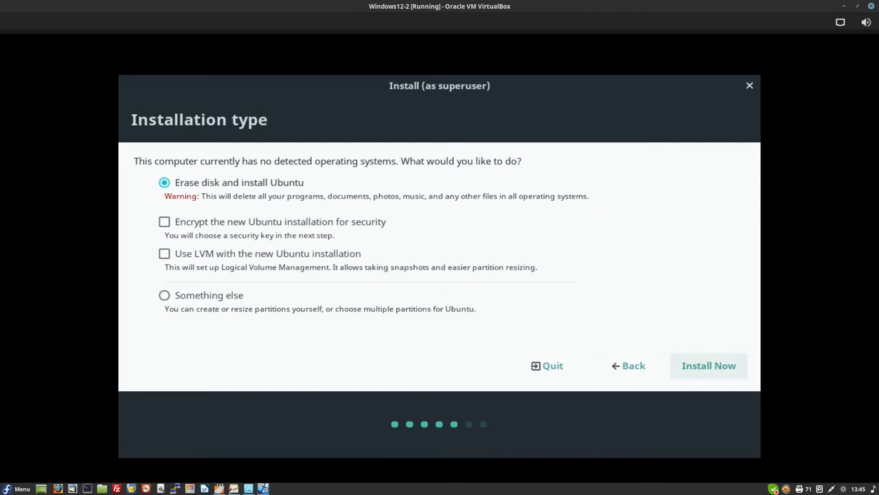
- Install with Erase disk and install Ubuntu, confirming the partition changes to disk
{"action": "left_click", "coordinate": [708, 366]}
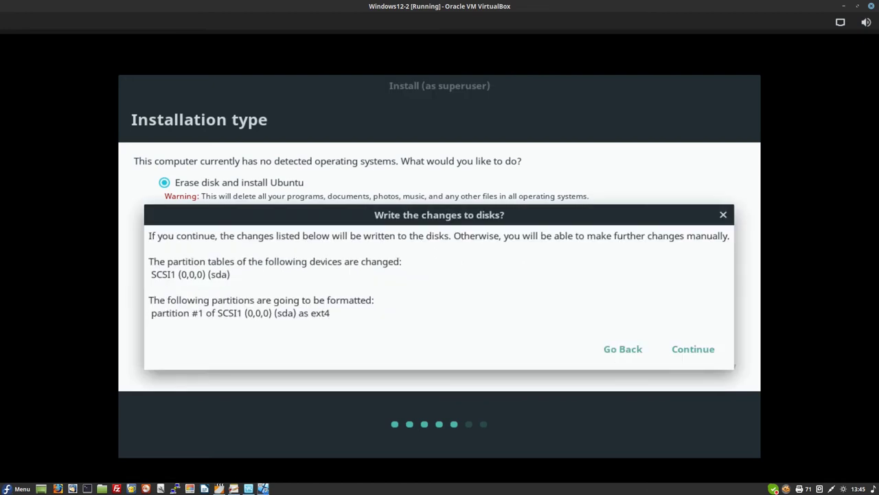
{"action": "left_click", "coordinate": [693, 349]}
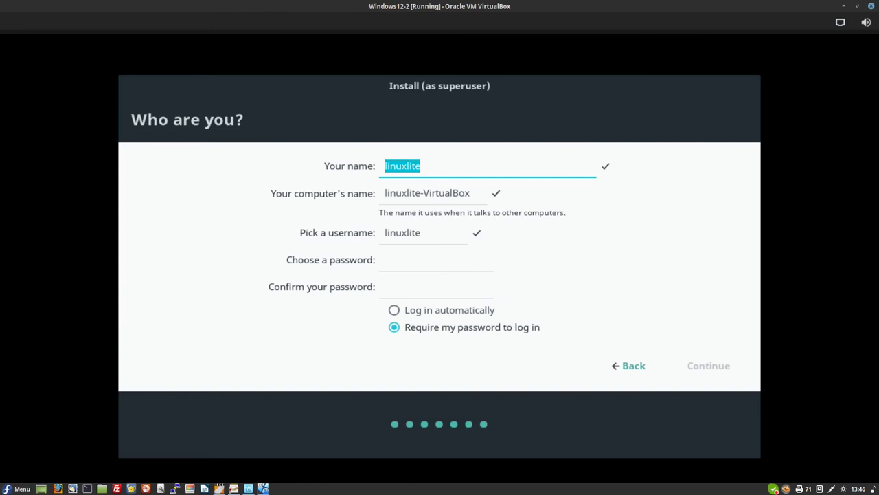
- Enter the user's full name, set and confirm the account password, and enable automatic login
{"action": "type", "text": "Gina"}
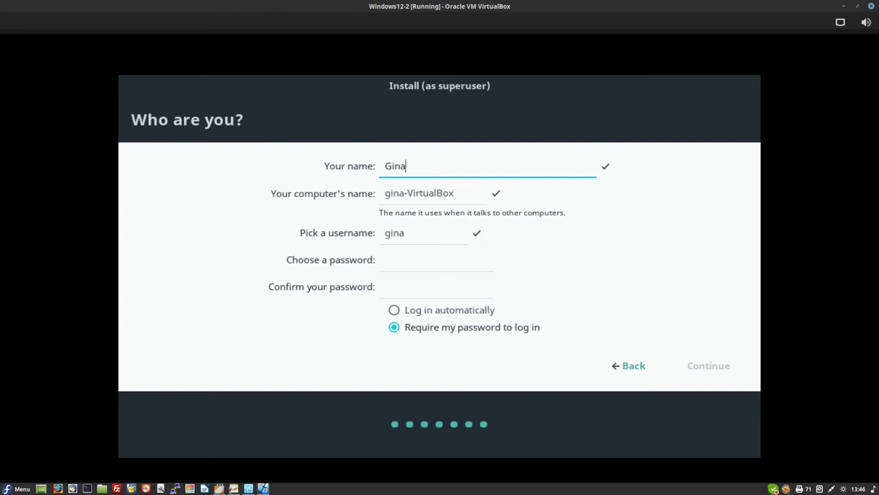
{"action": "type", "text": " Miller"}
{"action": "left_click", "coordinate": [436, 259]}
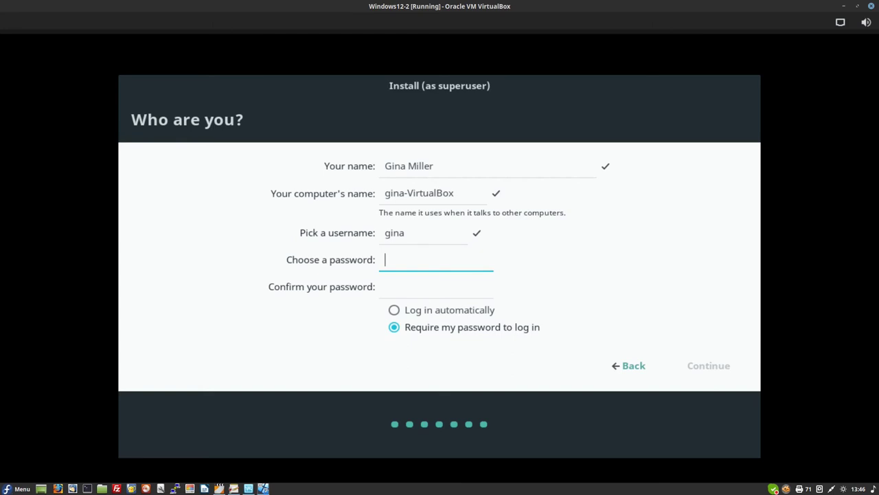
{"action": "type", "text": "••••••••"}
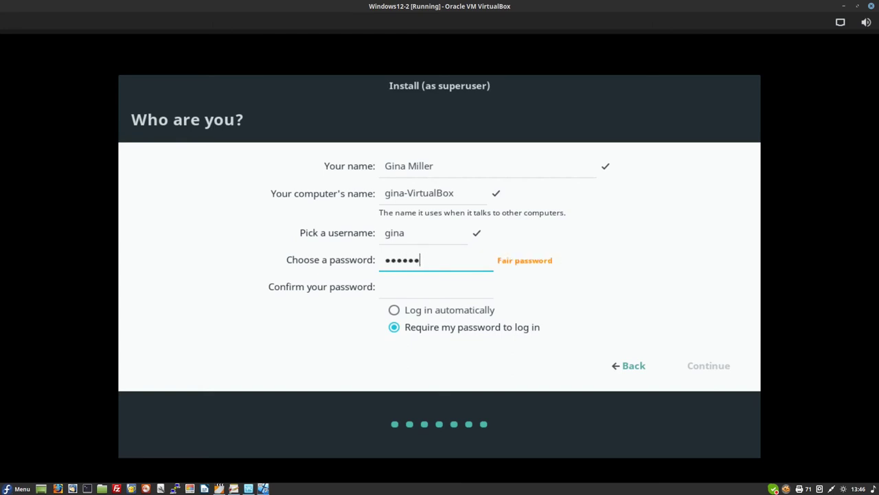
{"action": "type", "text": "••"}
{"action": "key", "text": "Tab"}
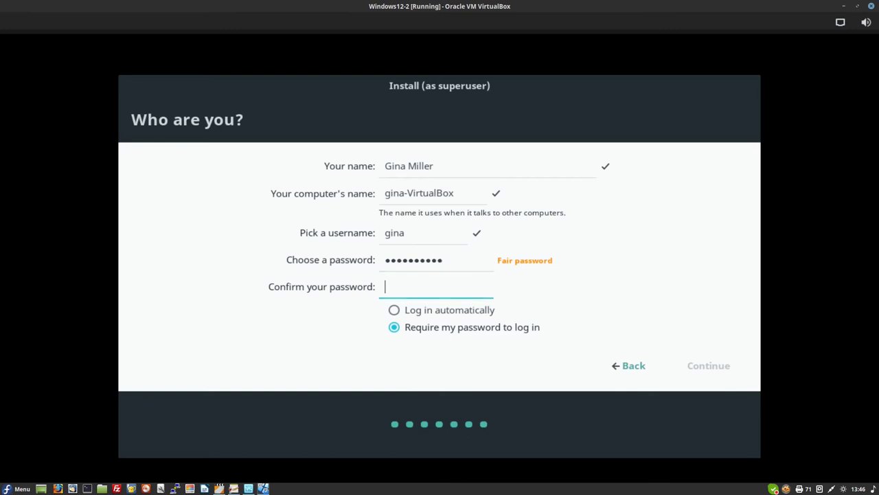
{"action": "type", "text": "••••••••••"}
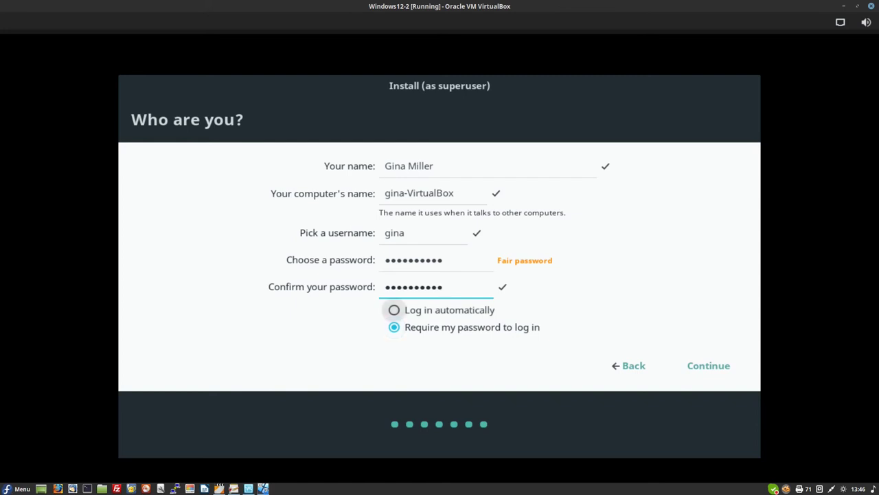
{"action": "left_click", "coordinate": [394, 310]}
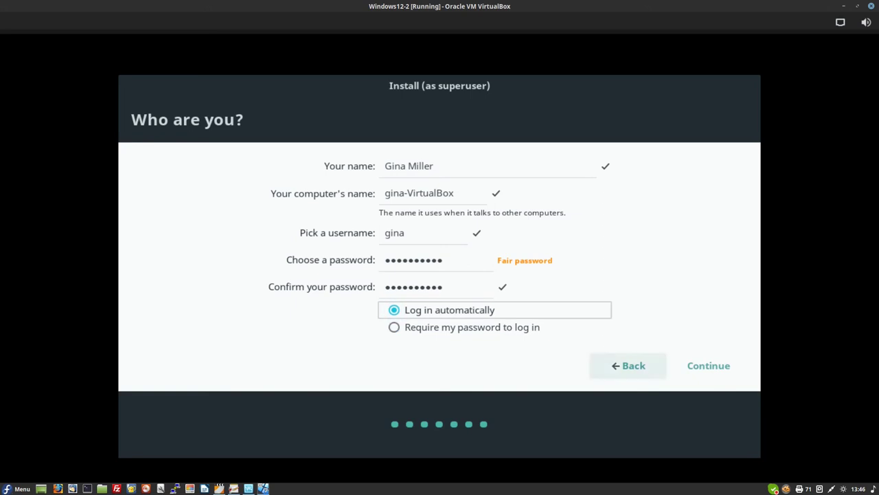
{"action": "left_click", "coordinate": [708, 365]}
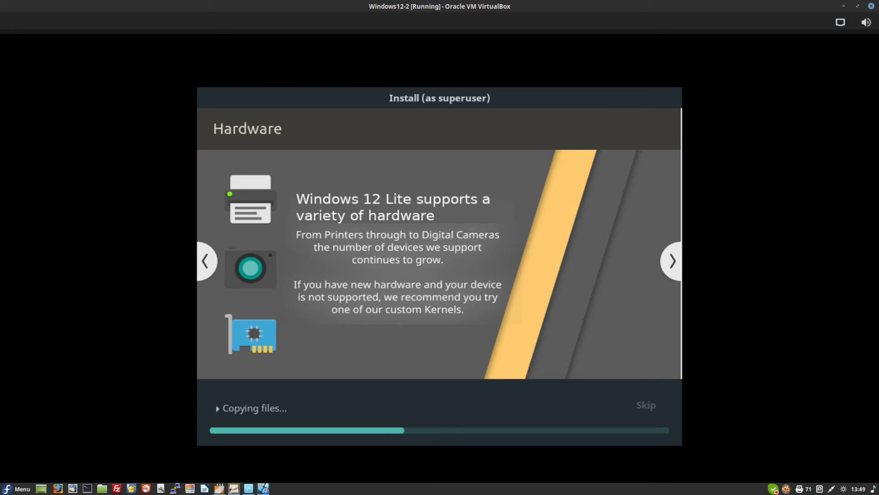
- Bring the windows 12 fifth video.txt notes window to the front from the taskbar
{"action": "mouse_move", "coordinate": [234, 488]}
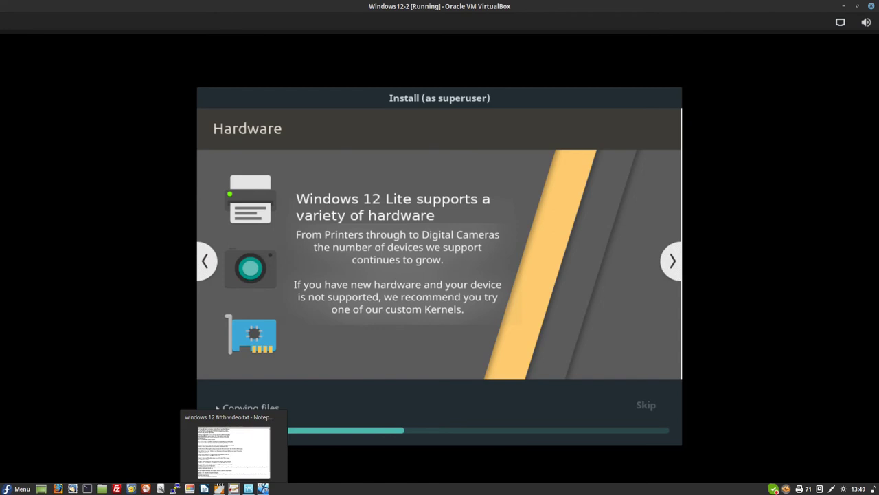
{"action": "left_click", "coordinate": [234, 488]}
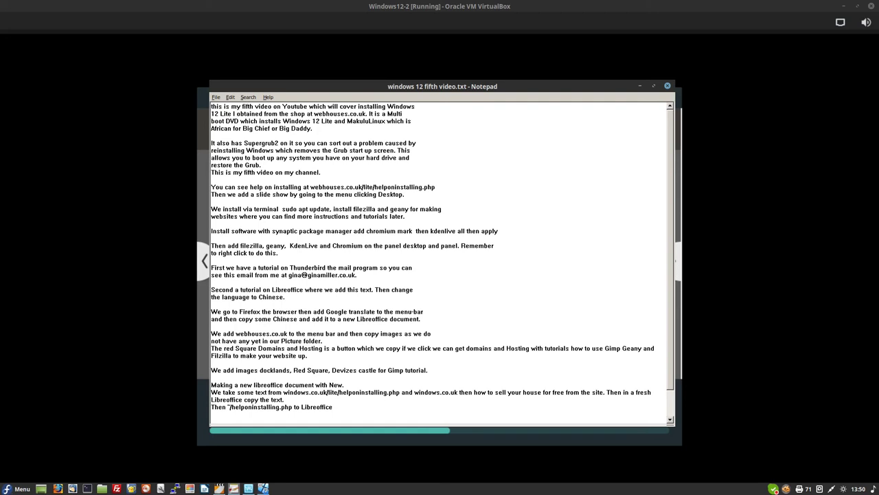
- Hide the notes window so the installer's progress is visible again
{"action": "left_click", "coordinate": [640, 85]}
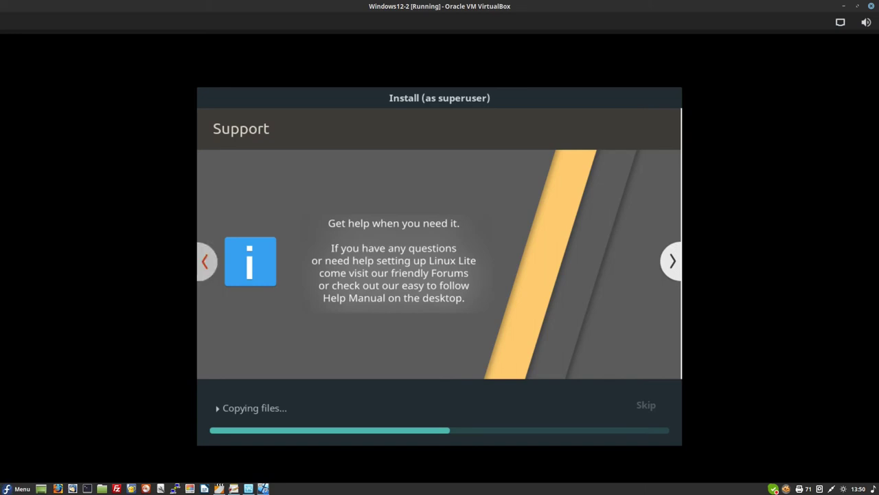
- Page back four slides to Multimedia, then forward to What's new and Office
{"action": "left_click", "coordinate": [205, 261]}
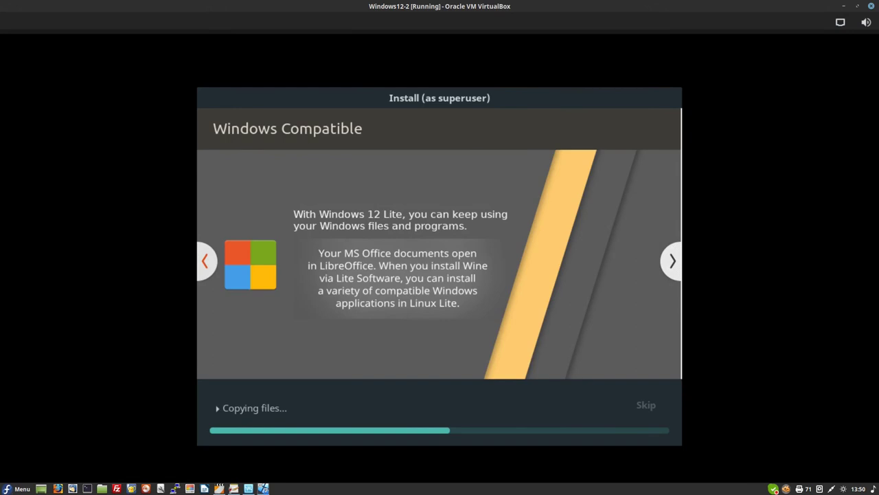
{"action": "left_click", "coordinate": [205, 262]}
{"action": "left_click", "coordinate": [205, 261]}
{"action": "left_click", "coordinate": [205, 261]}
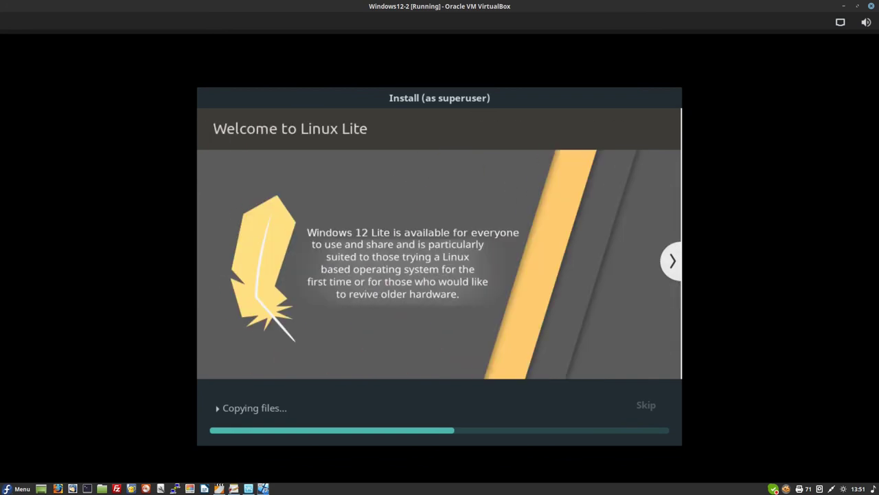
{"action": "left_click", "coordinate": [673, 260]}
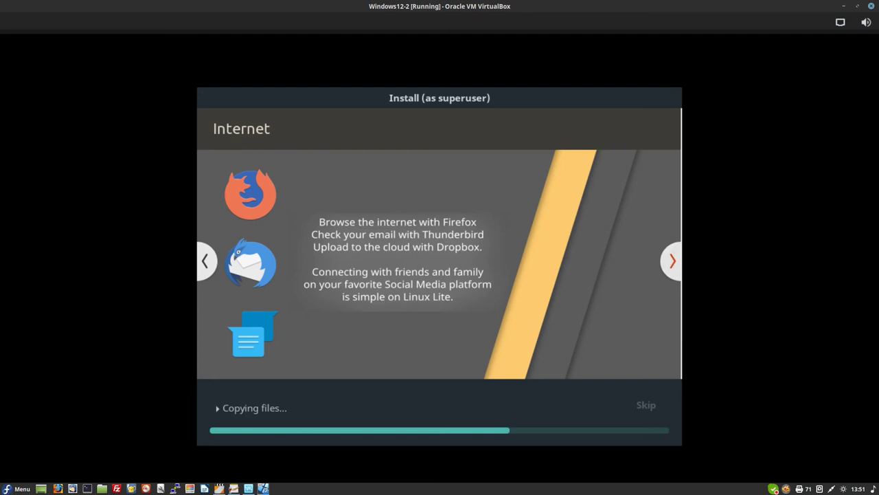
{"action": "left_click", "coordinate": [672, 260]}
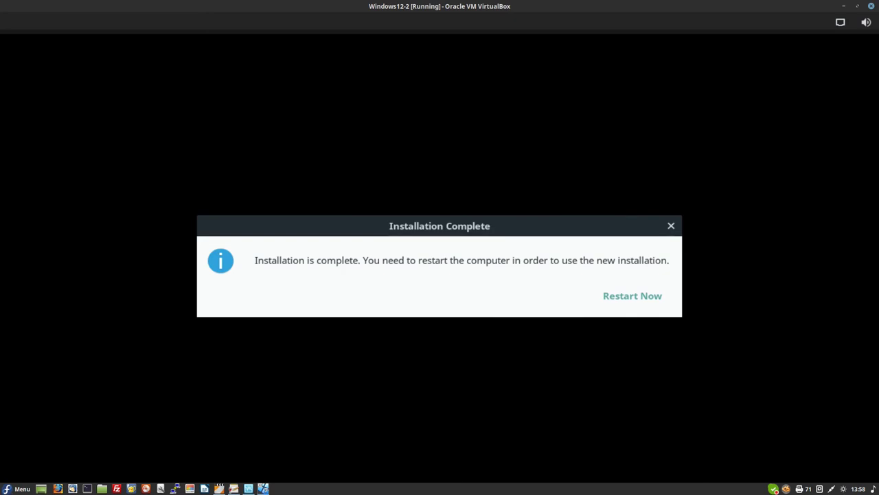
- Choose Restart Now in the Installation Complete dialog
{"action": "key", "text": "Return"}
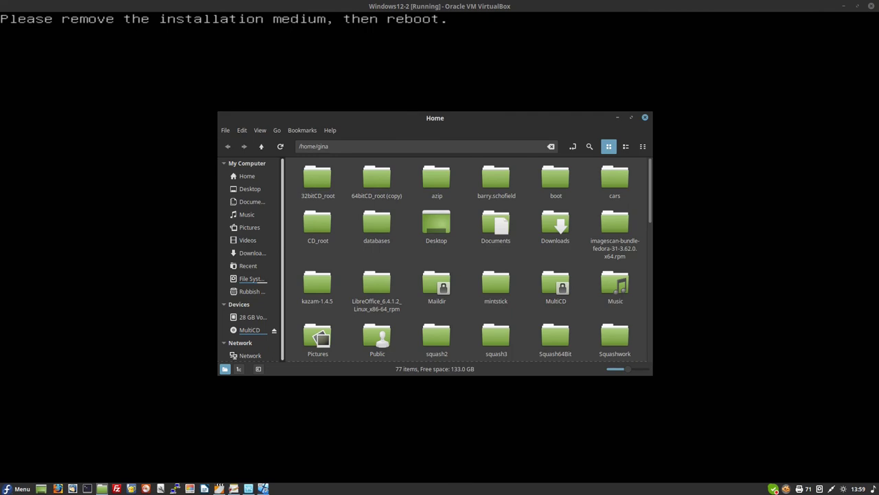
- Close the host file manager window and briefly browse the host application menu
{"action": "key", "text": "ctrl+w"}
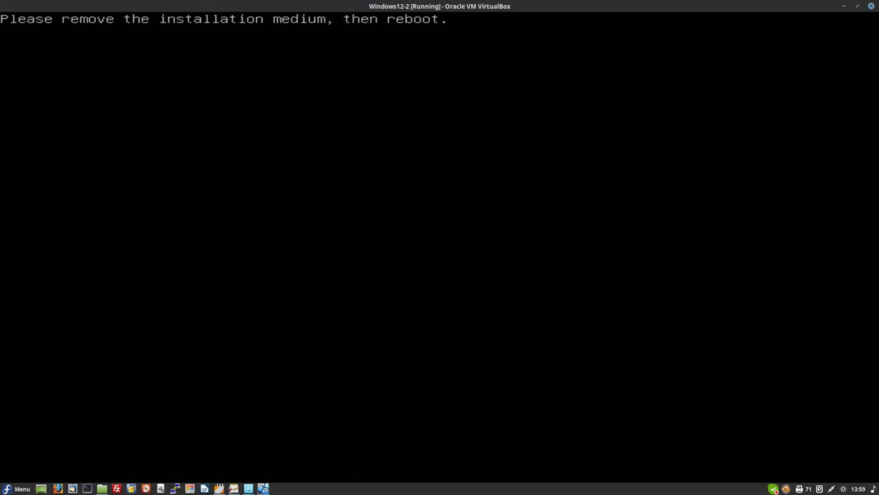
{"action": "key", "text": "super"}
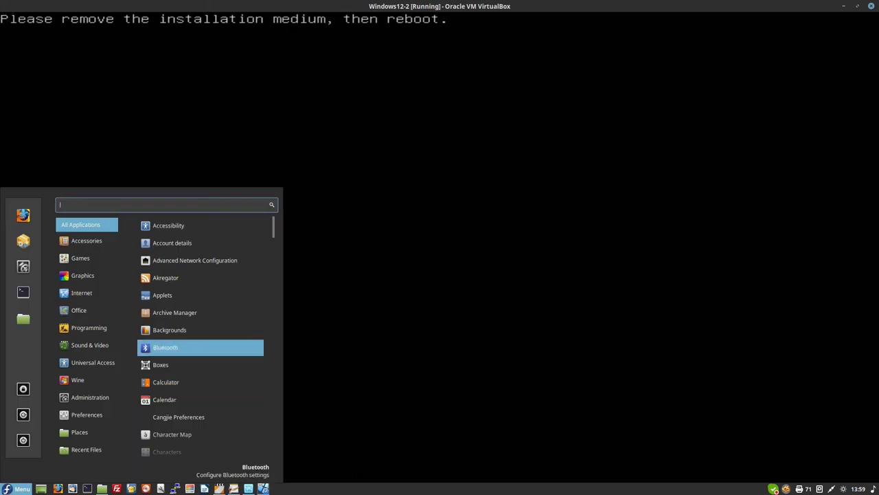
{"action": "key", "text": "Up"}
{"action": "key", "text": "Up"}
{"action": "key", "text": "Tab"}
{"action": "key", "text": "Escape"}
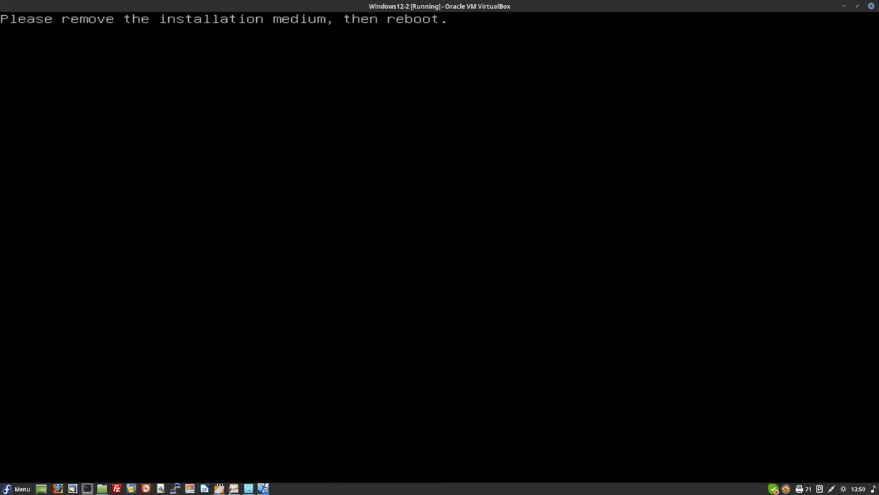
- Eject the MultiCD disc from the home-folder file manager, close it, and interrupt the VM console
{"action": "mouse_move", "coordinate": [102, 489]}
{"action": "left_click", "coordinate": [102, 488]}
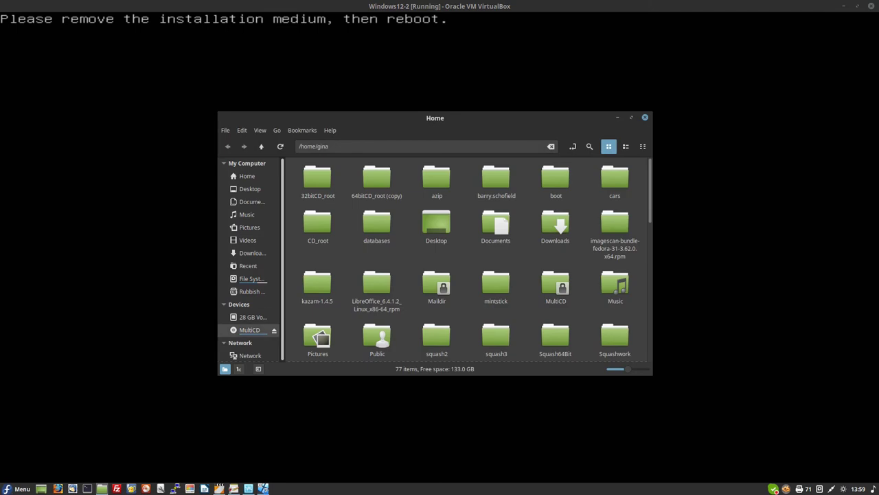
{"action": "right_click", "coordinate": [255, 330]}
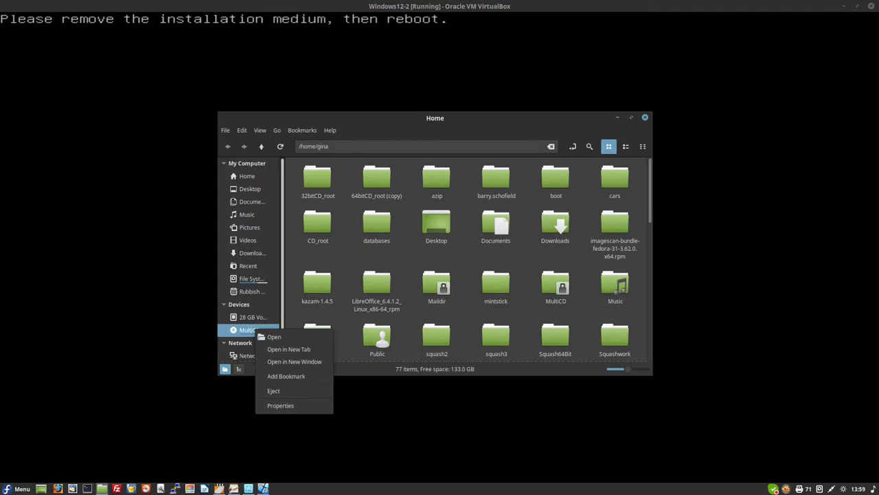
{"action": "left_click", "coordinate": [274, 391]}
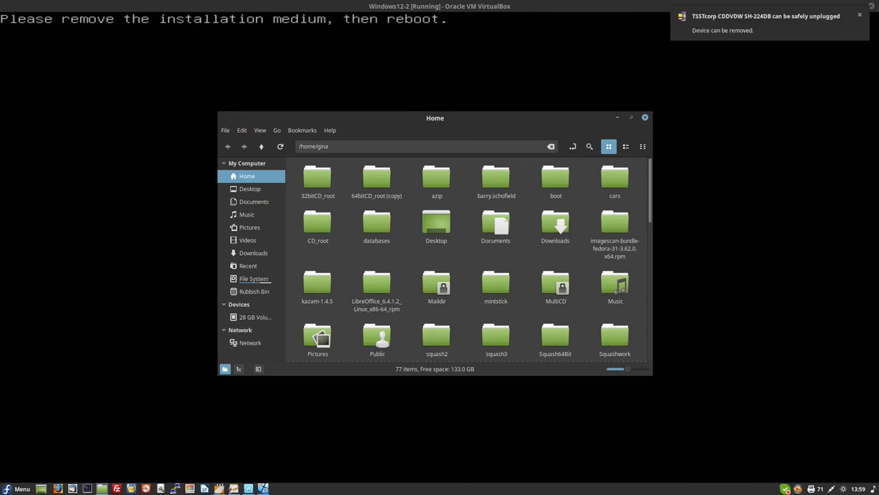
{"action": "left_click", "coordinate": [645, 118]}
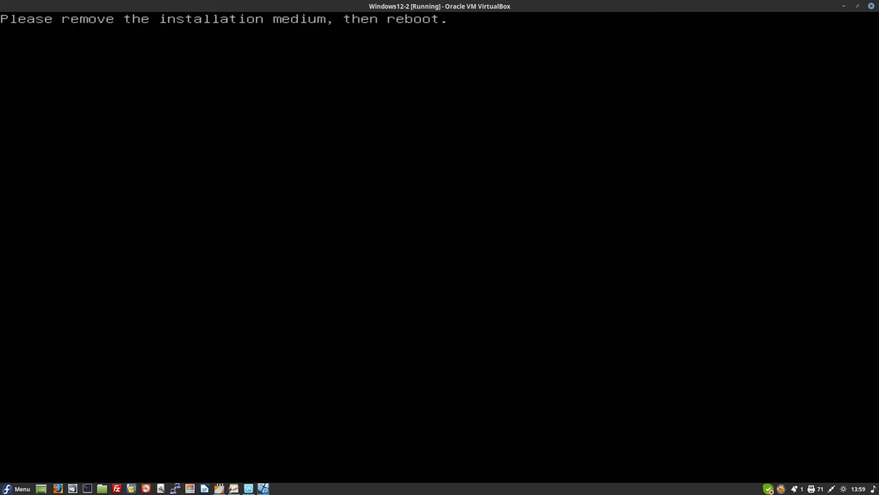
{"action": "key", "text": "ctrl+c"}
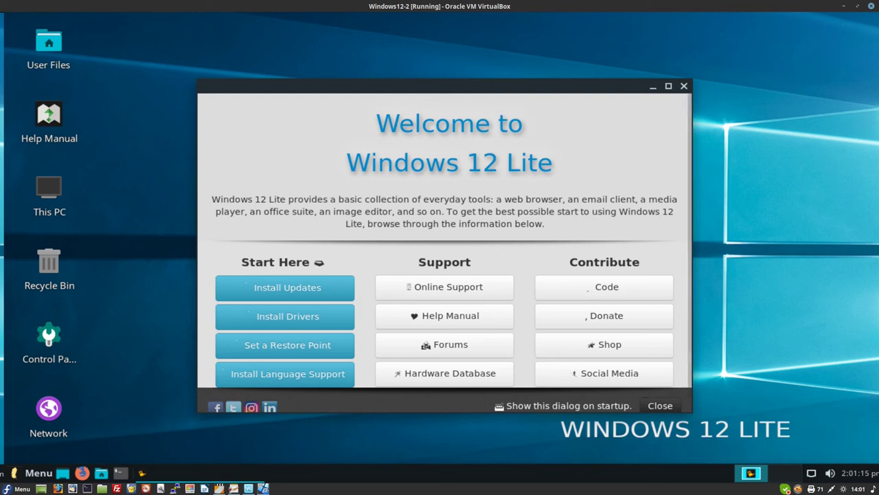
- Close the Windows 12 Lite welcome screen and launch Desktop settings from the menu's All list
{"action": "key", "text": "alt+F4"}
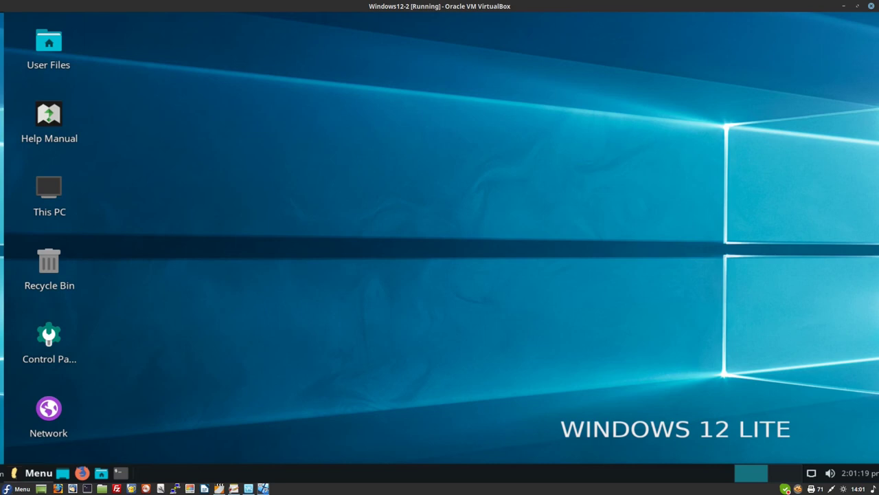
{"action": "key", "text": "super"}
{"action": "left_click", "coordinate": [38, 166]}
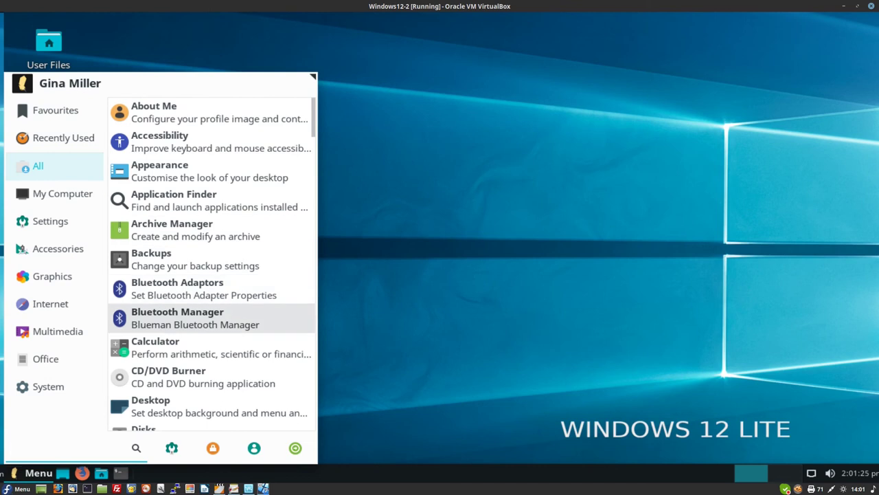
{"action": "scroll", "coordinate": [206, 351], "scroll_direction": "down", "scroll_amount": 2}
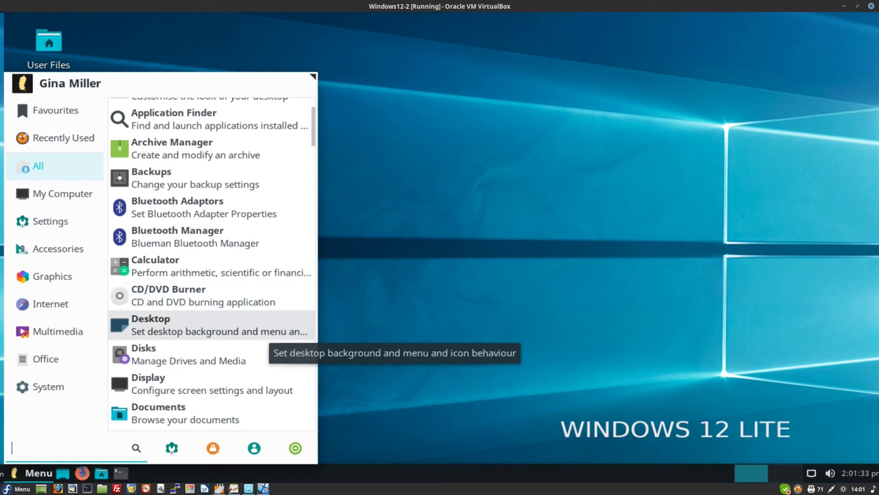
{"action": "key", "text": "Return"}
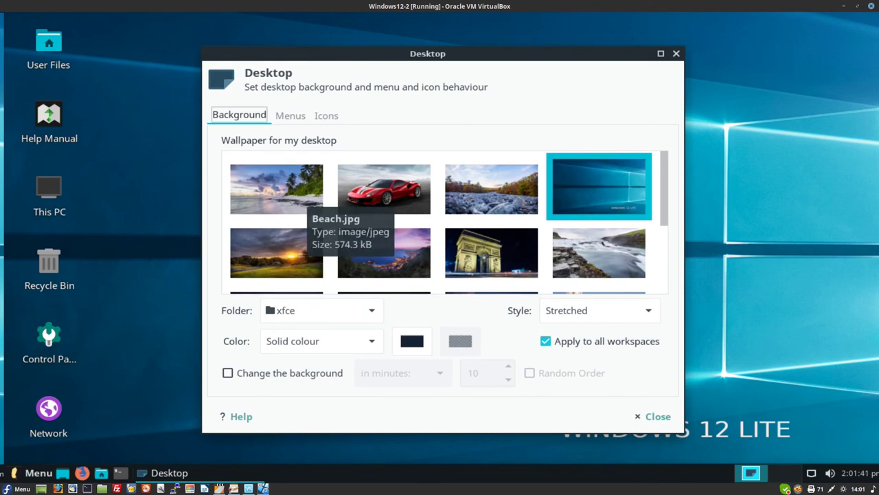
- Make the red sports car photo the wallpaper, changing the background every 1 minute
{"action": "left_click", "coordinate": [302, 203]}
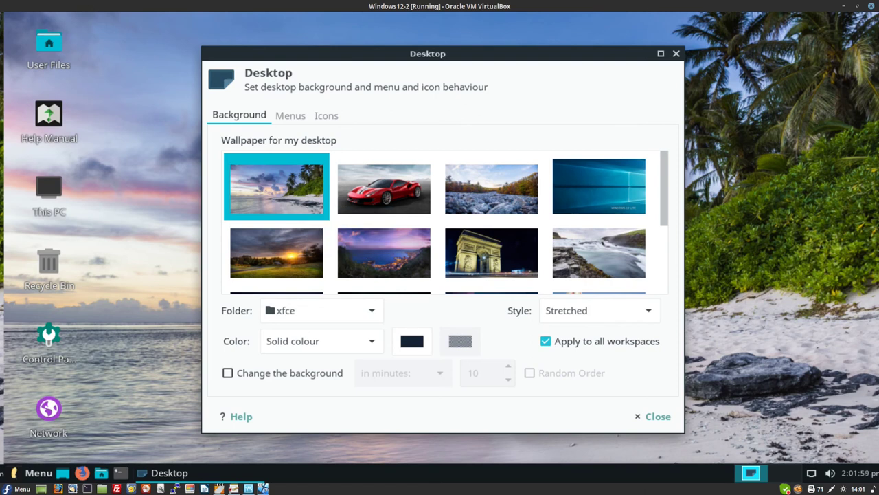
{"action": "left_click", "coordinate": [384, 188]}
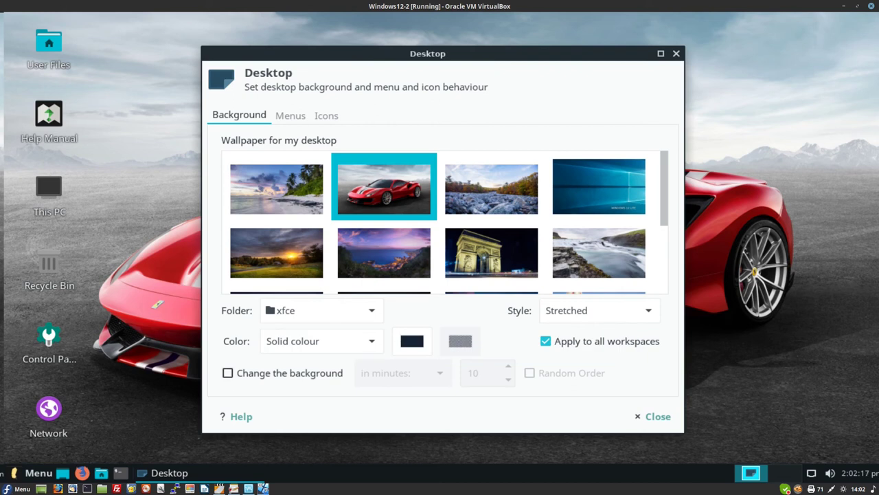
{"action": "left_click", "coordinate": [227, 373]}
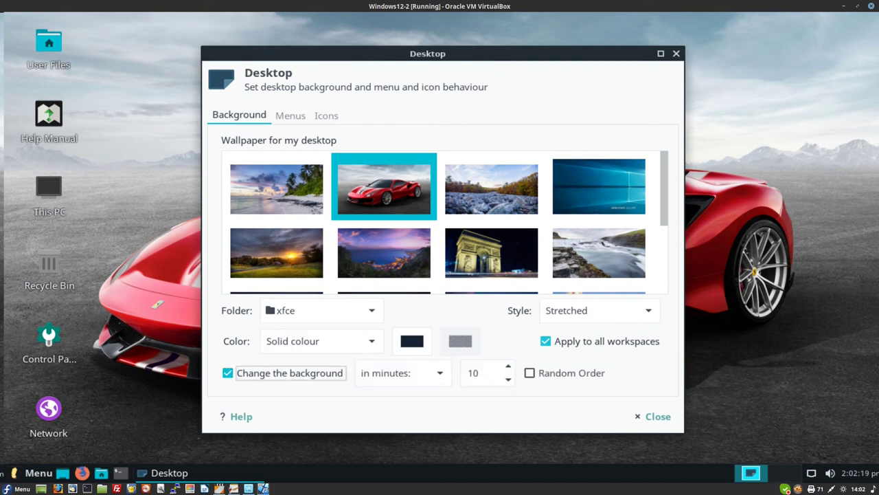
{"action": "left_click", "coordinate": [480, 372]}
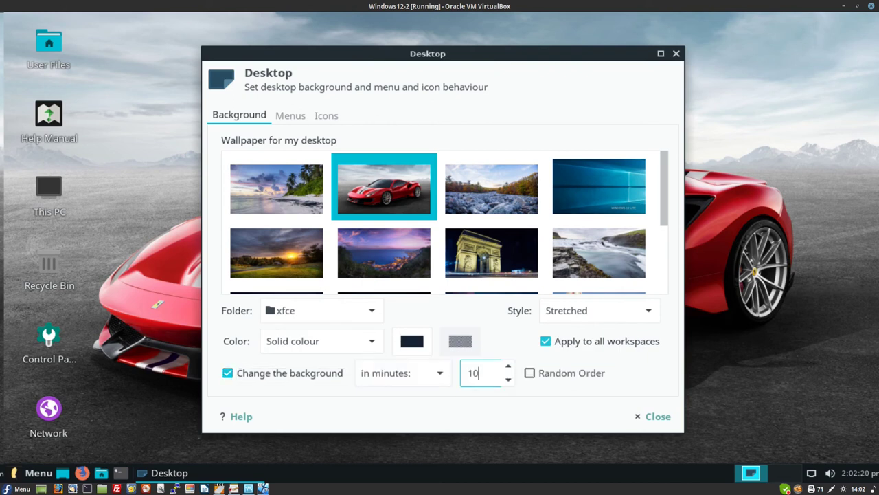
{"action": "key", "text": "BackSpace"}
{"action": "key", "text": "BackSpace"}
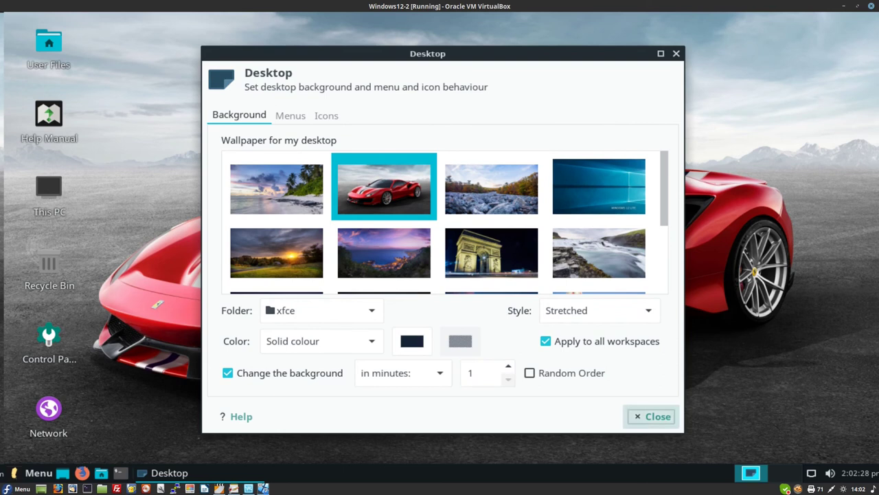
{"action": "left_click", "coordinate": [653, 416]}
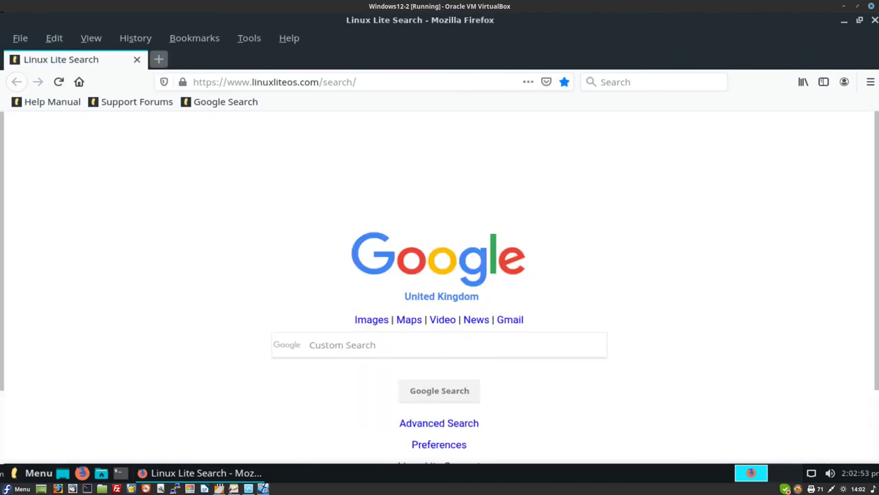
- Open a second tab in Firefox beside the Linux Lite Search page
{"action": "left_click", "coordinate": [158, 59]}
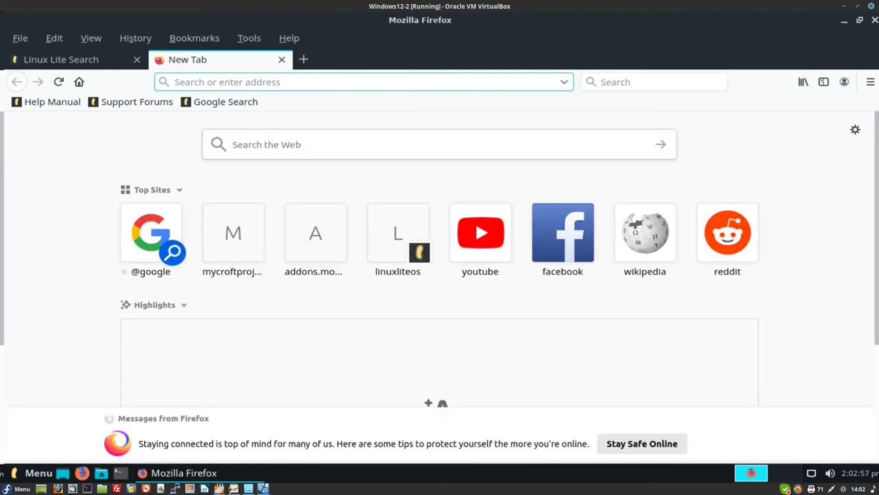
- Go to webhouses.co.uk in the new tab
{"action": "type", "text": "webh"}
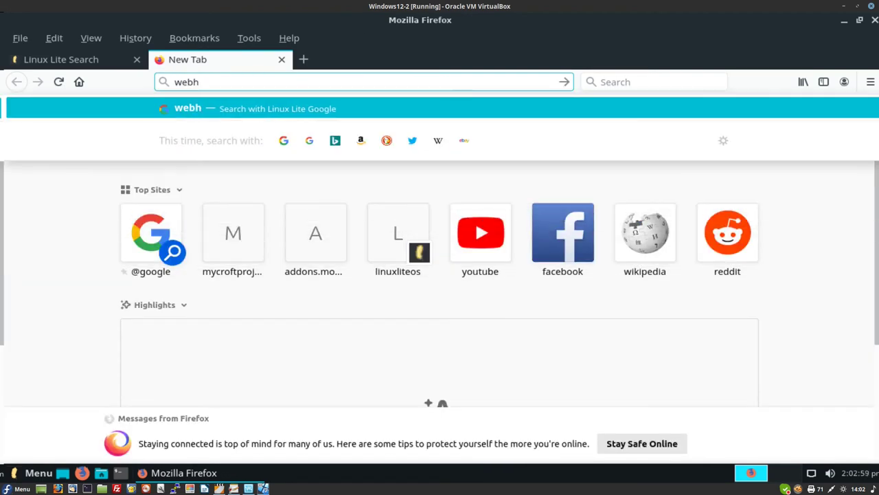
{"action": "type", "text": "ouses"}
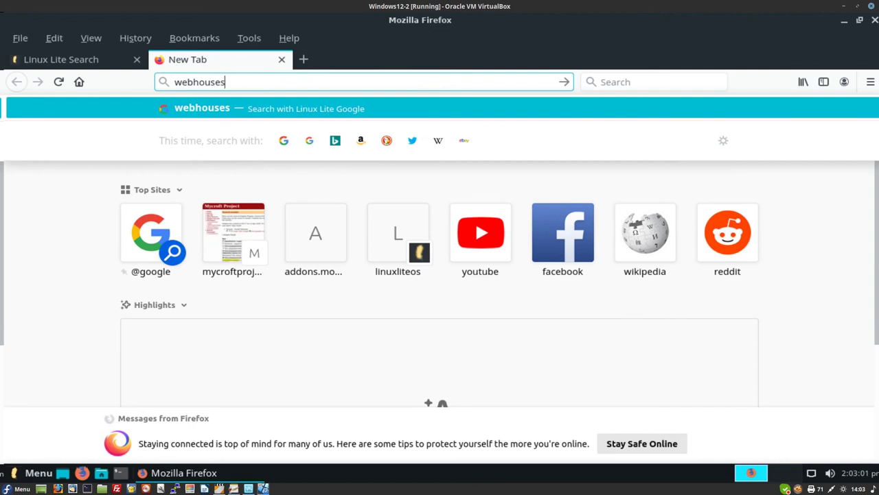
{"action": "type", "text": ".co.u"}
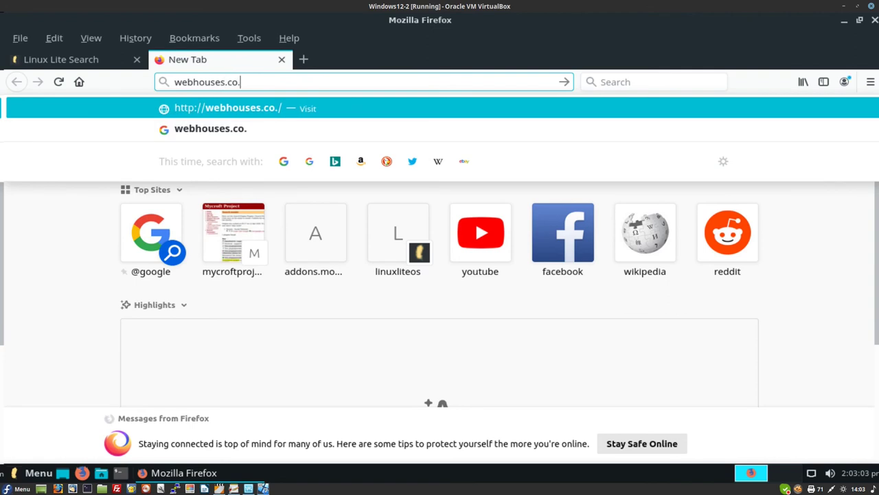
{"action": "type", "text": "k"}
{"action": "key", "text": "Return"}
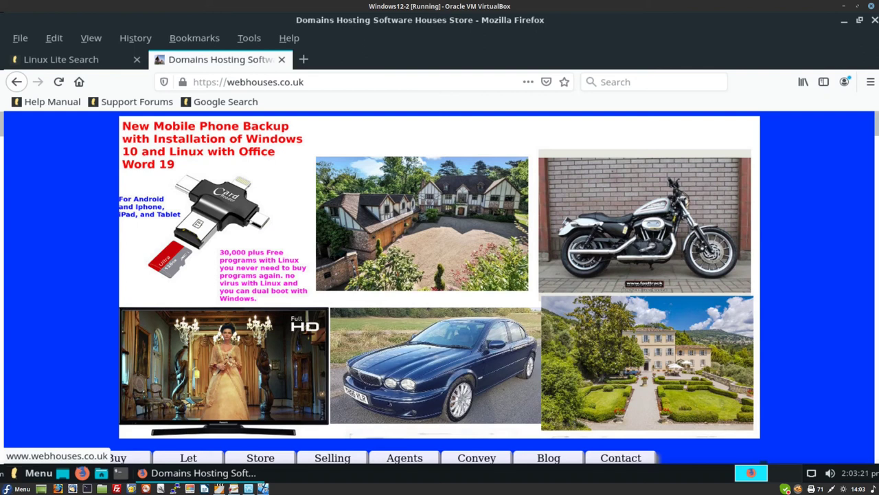
- Save the page's docklands photo into Pictures as image1.jpg
{"action": "right_click", "coordinate": [294, 146]}
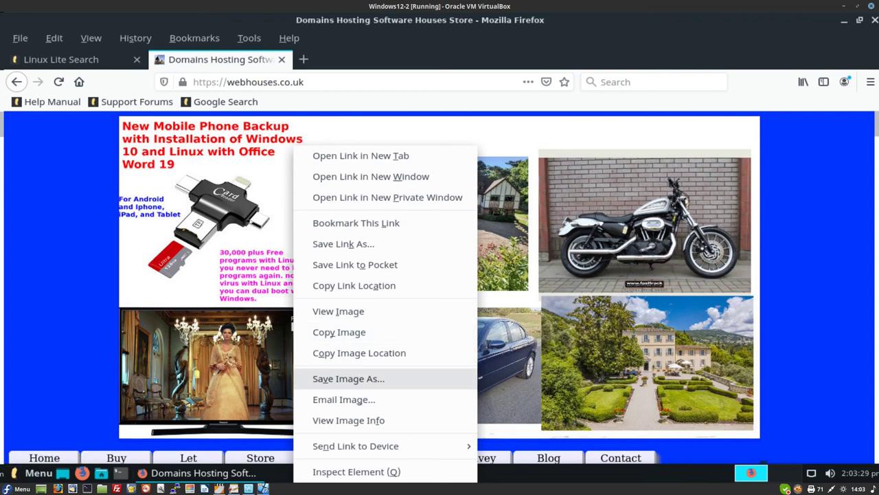
{"action": "left_click", "coordinate": [348, 379]}
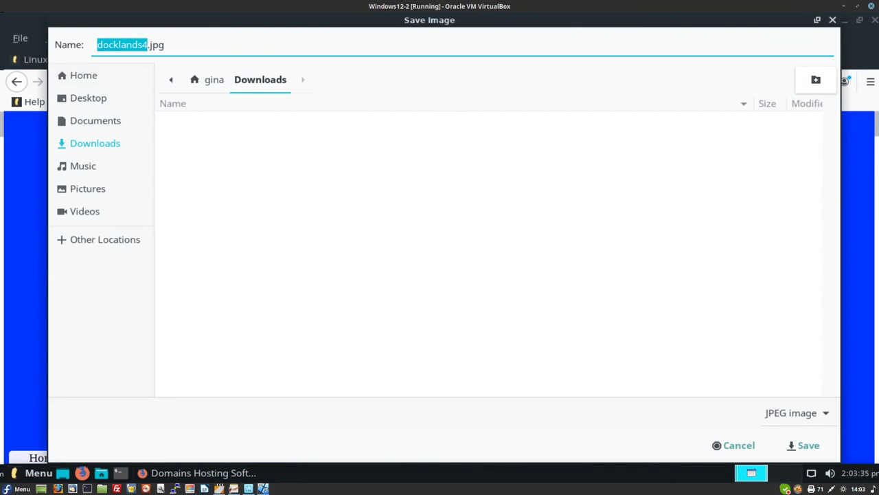
{"action": "key", "text": "Right"}
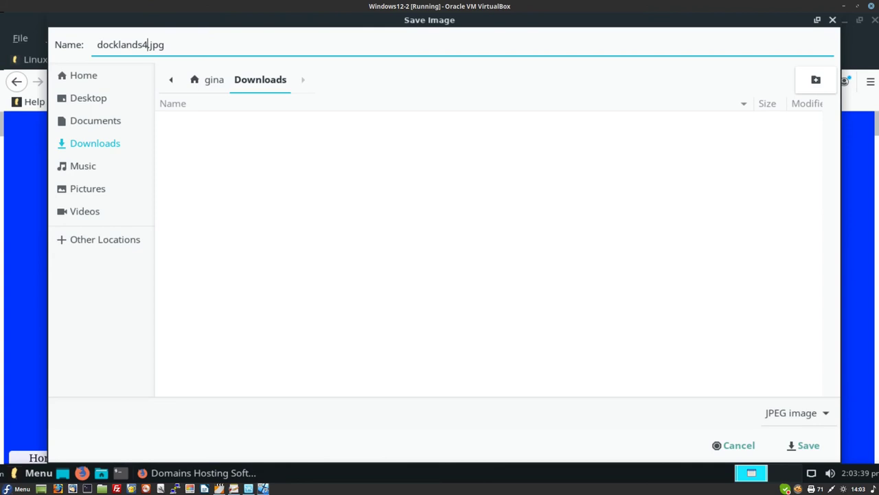
{"action": "key", "text": "BackSpace"}
{"action": "key", "text": "BackSpace"}
{"action": "key", "text": "BackSpace"}
{"action": "key", "text": "BackSpace"}
{"action": "key", "text": "BackSpace"}
{"action": "key", "text": "BackSpace"}
{"action": "key", "text": "BackSpace"}
{"action": "key", "text": "BackSpace"}
{"action": "key", "text": "BackSpace"}
{"action": "key", "text": "BackSpace"}
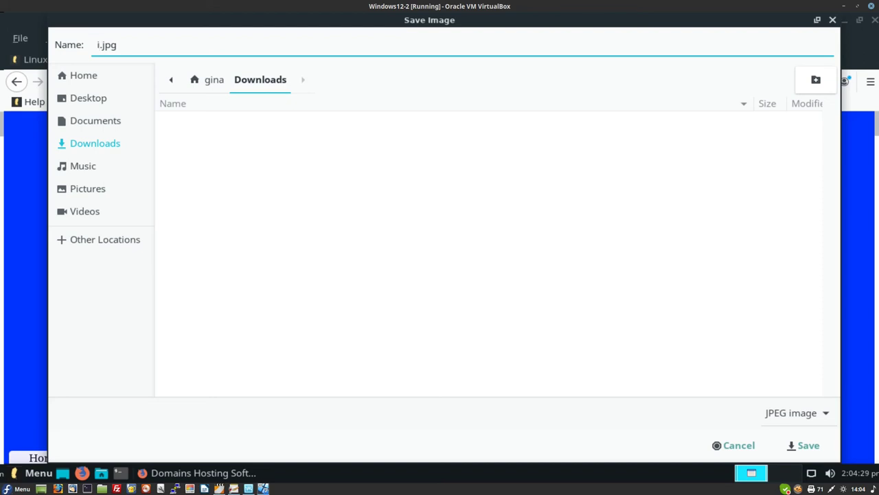
{"action": "type", "text": "age1"}
{"action": "left_click", "coordinate": [88, 188]}
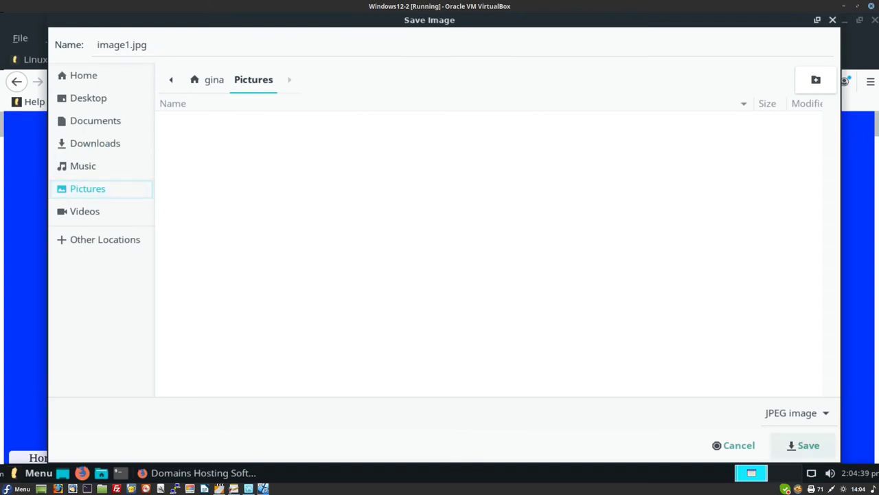
{"action": "left_click", "coordinate": [809, 445]}
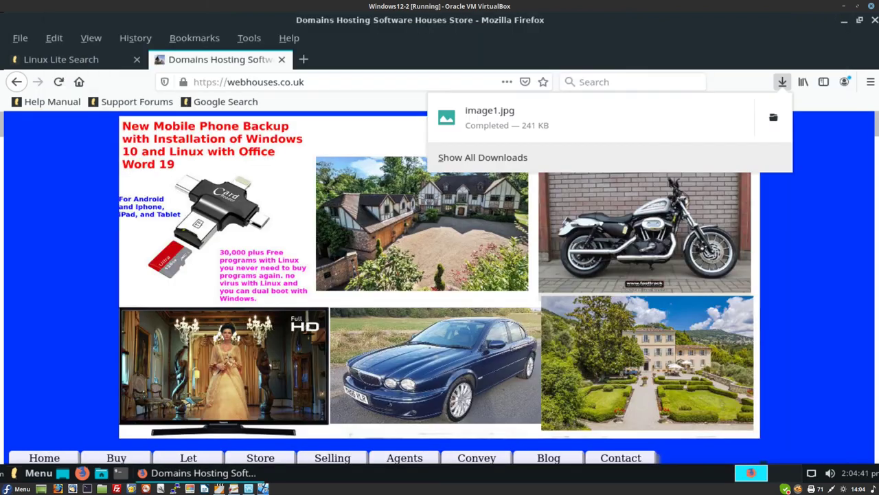
- Scroll to the Sales Search and Products of the week section, bringing up the Devizes Castle photo's menu
{"action": "scroll", "coordinate": [440, 289], "scroll_direction": "down", "scroll_amount": 5}
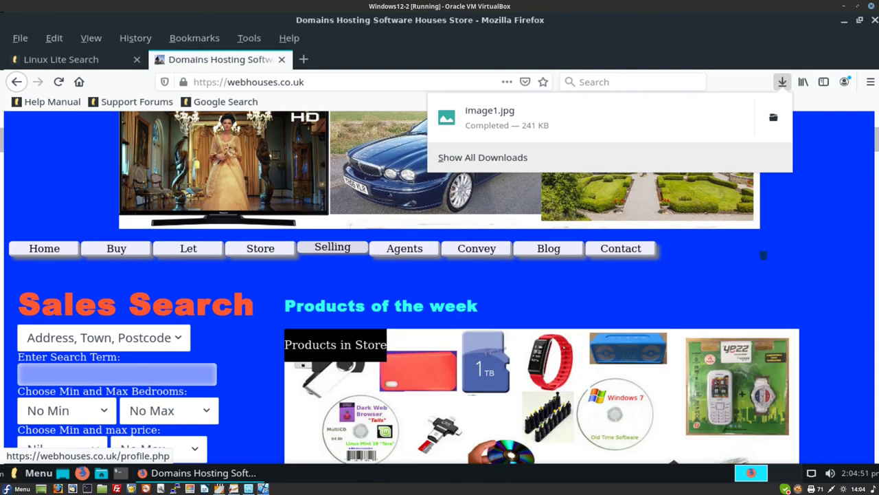
{"action": "scroll", "coordinate": [333, 247], "scroll_direction": "down", "scroll_amount": 5}
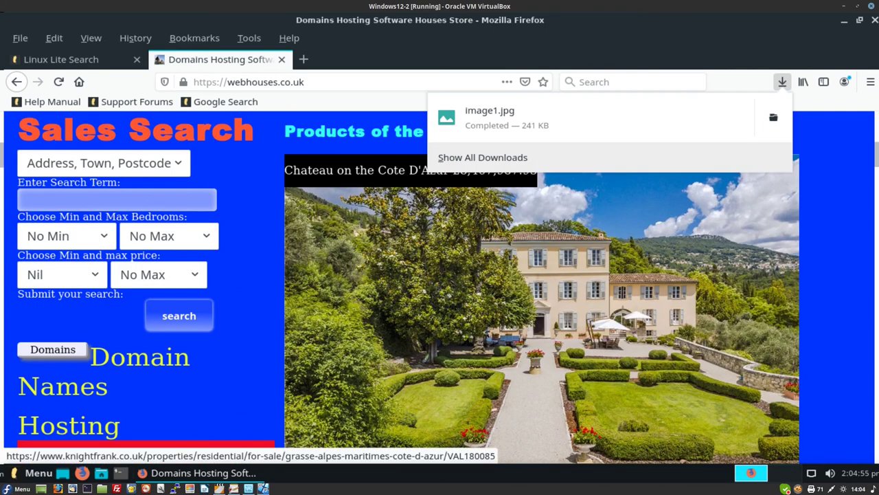
{"action": "scroll", "coordinate": [333, 247], "scroll_direction": "down", "scroll_amount": 2}
{"action": "scroll", "coordinate": [332, 247], "scroll_direction": "up", "scroll_amount": 2}
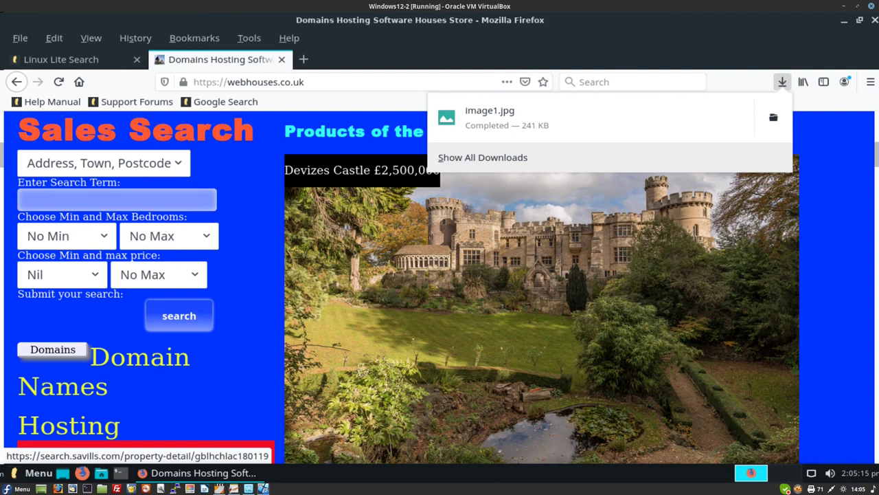
{"action": "right_click", "coordinate": [474, 275]}
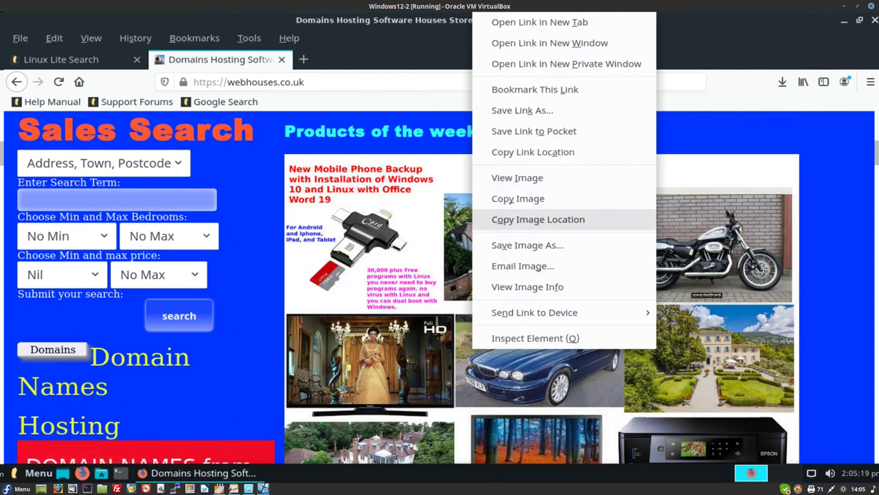
- Save the Devizes Castle photo as devizescastle.jpg in Pictures and scroll to the store text
{"action": "left_click", "coordinate": [528, 245]}
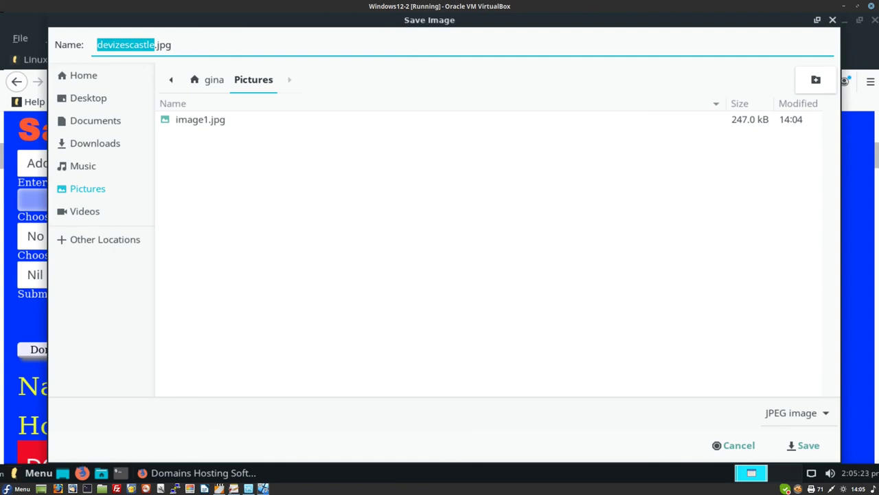
{"action": "left_click", "coordinate": [804, 445]}
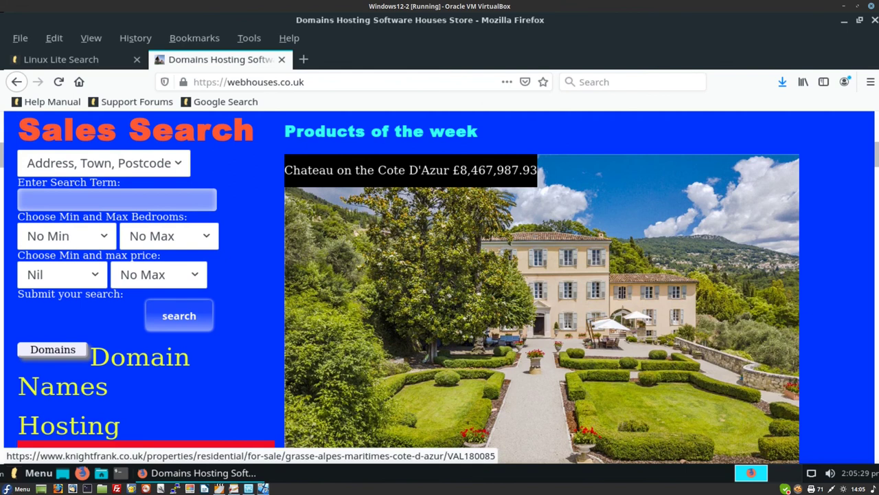
{"action": "scroll", "coordinate": [542, 291], "scroll_direction": "down", "scroll_amount": 1}
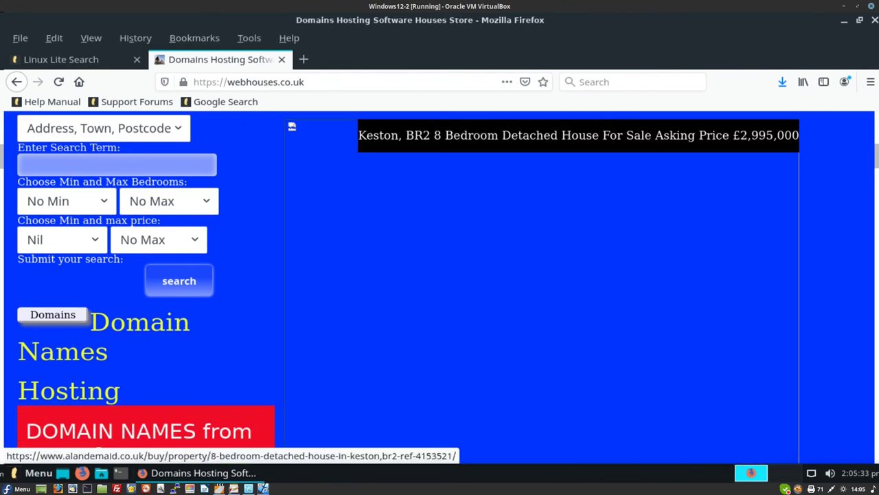
{"action": "scroll", "coordinate": [542, 291], "scroll_direction": "down", "scroll_amount": 2}
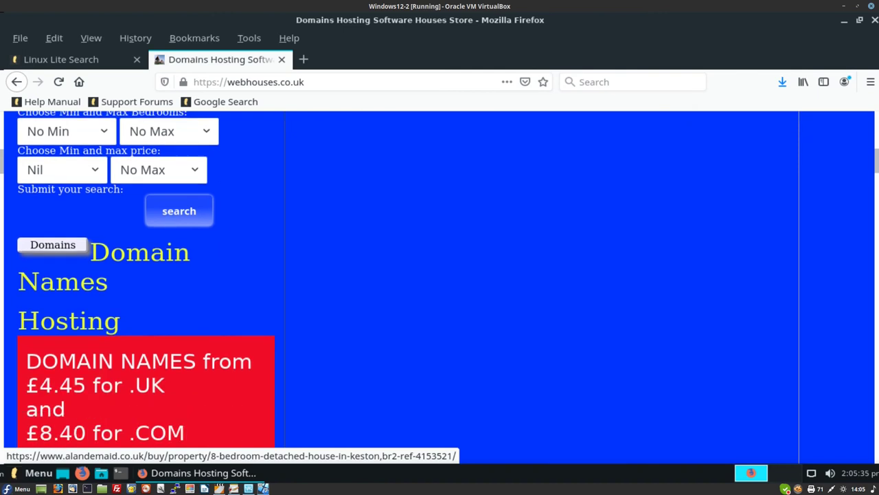
{"action": "scroll", "coordinate": [542, 292], "scroll_direction": "down", "scroll_amount": 6}
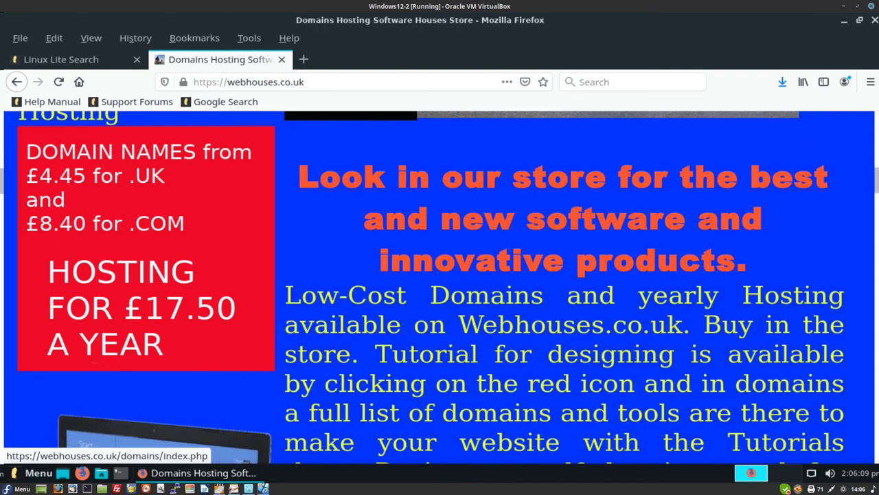
- Save the laptop image into Pictures, renaming it from pcfirstaid to Forsale.jpg
{"action": "right_click", "coordinate": [162, 437]}
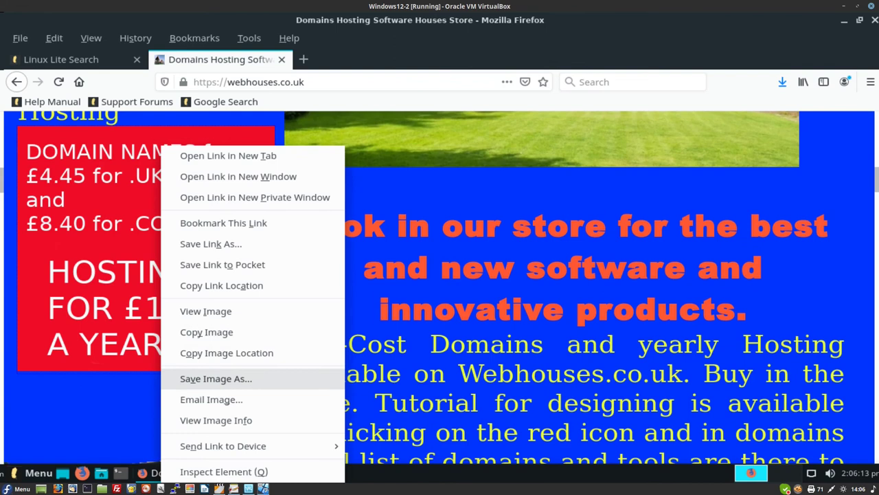
{"action": "left_click", "coordinate": [215, 379]}
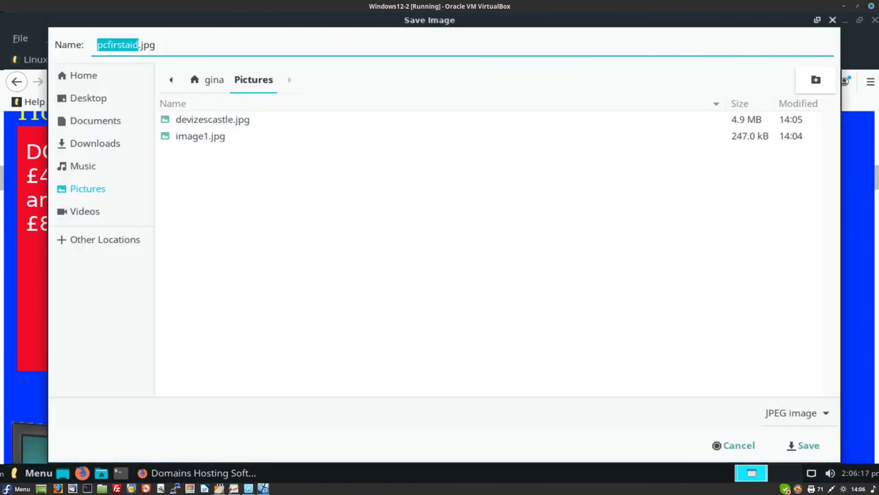
{"action": "left_click", "coordinate": [144, 45]}
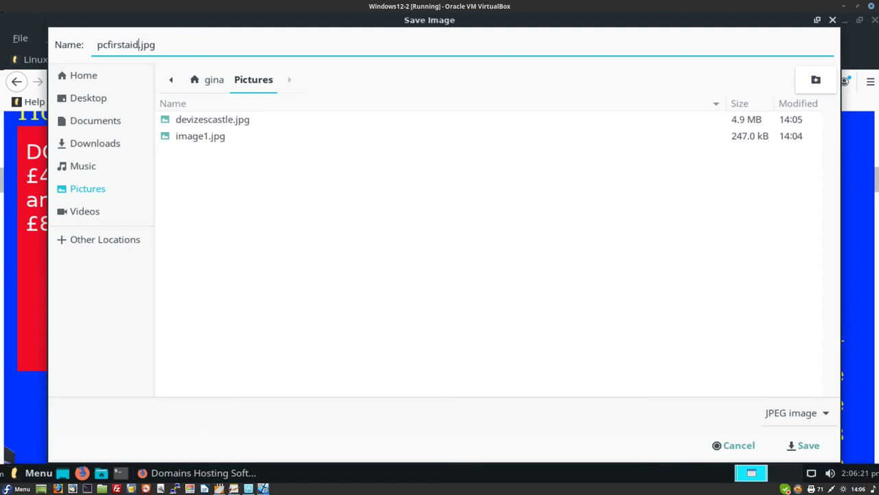
{"action": "key", "text": "BackSpace"}
{"action": "key", "text": "BackSpace"}
{"action": "key", "text": "BackSpace"}
{"action": "key", "text": "BackSpace"}
{"action": "key", "text": "BackSpace"}
{"action": "key", "text": "BackSpace"}
{"action": "key", "text": "BackSpace"}
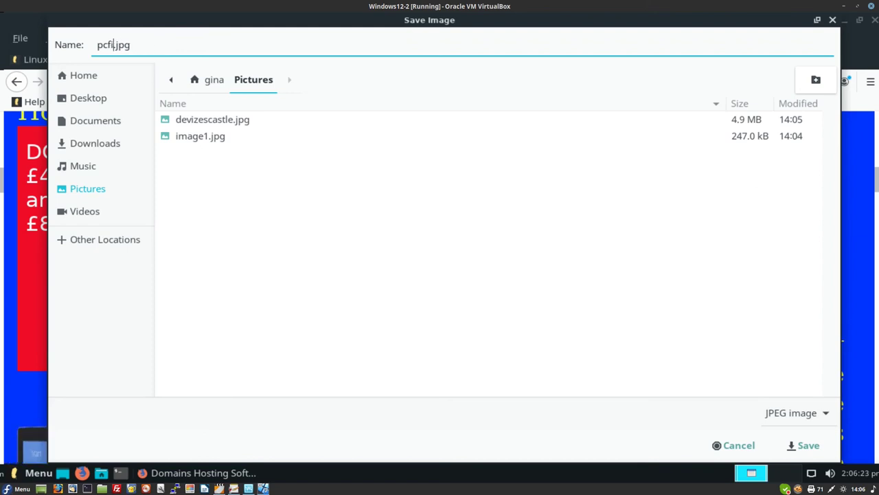
{"action": "key", "text": "BackSpace"}
{"action": "key", "text": "BackSpace"}
{"action": "key", "text": "BackSpace"}
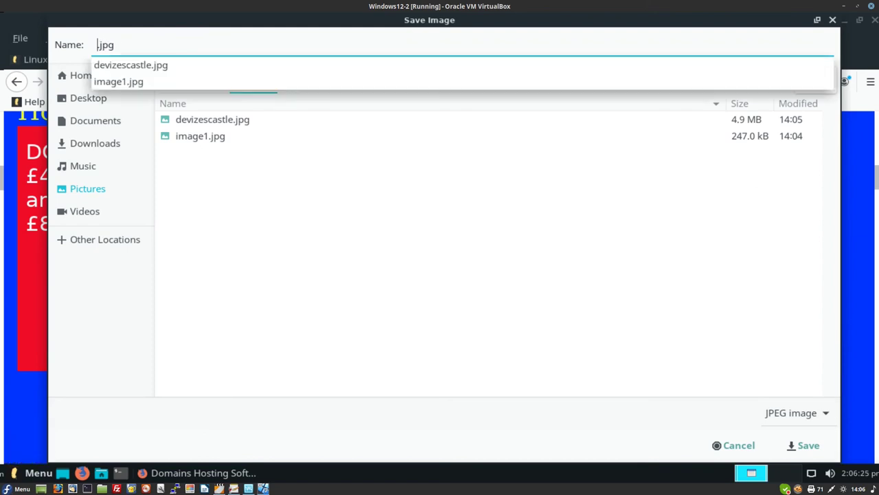
{"action": "type", "text": "For"}
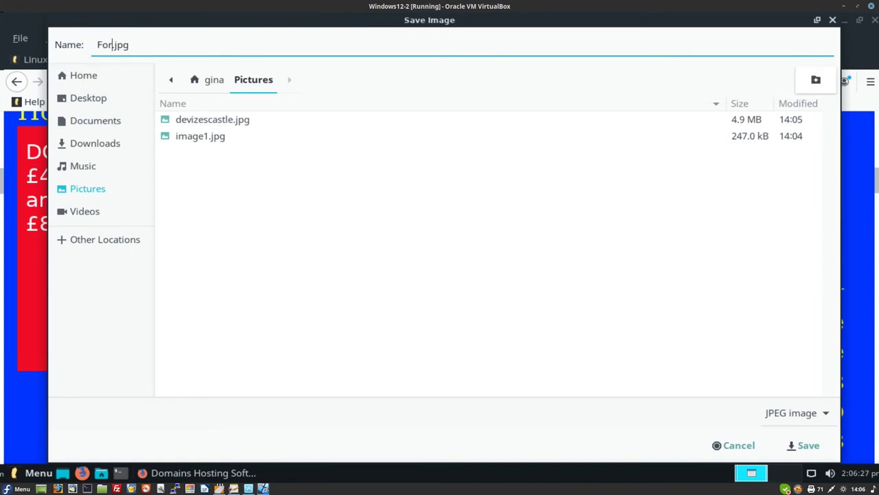
{"action": "type", "text": "sale"}
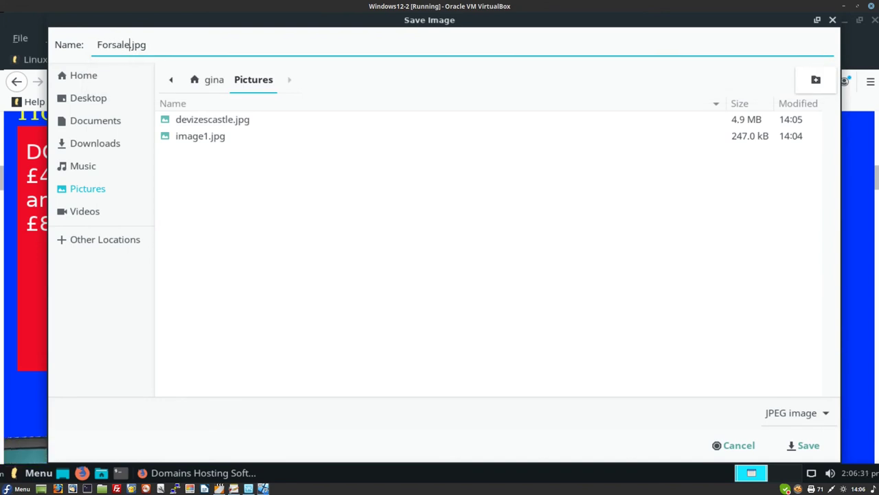
{"action": "key", "text": "Return"}
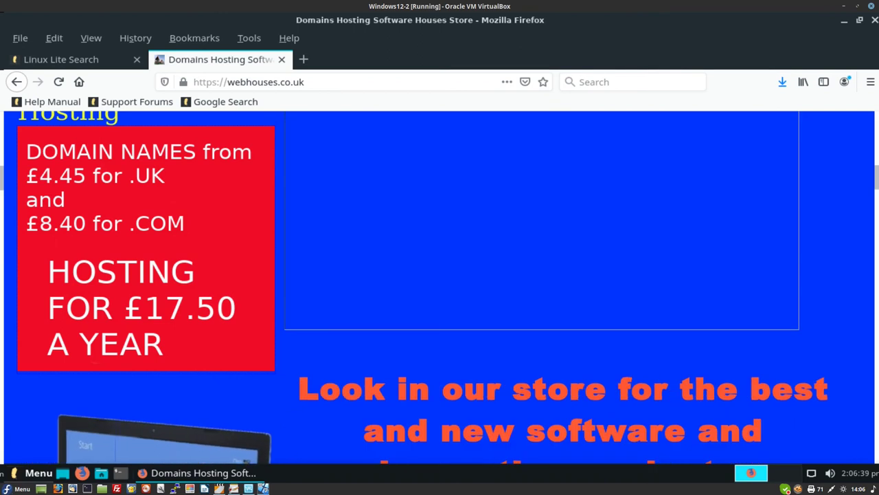
{"action": "key", "text": "super"}
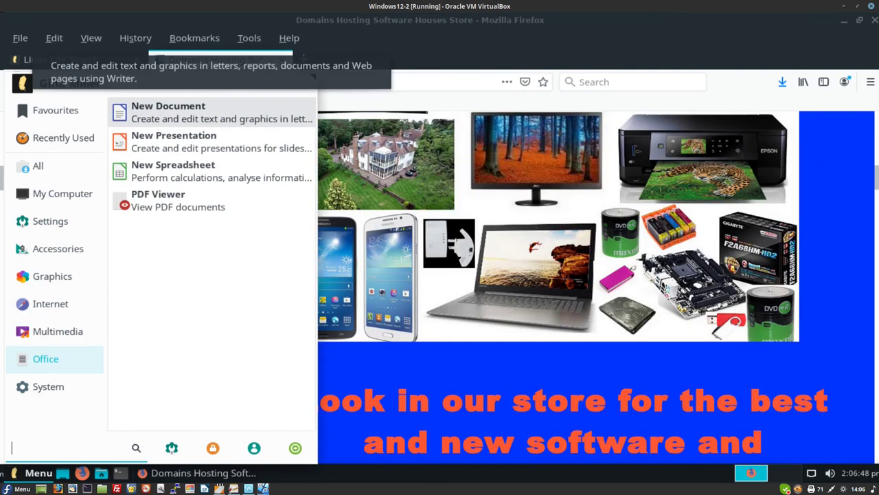
- Create a blank Writer document, Untitled 1, and minimize it to return to Firefox
{"action": "left_click", "coordinate": [168, 111]}
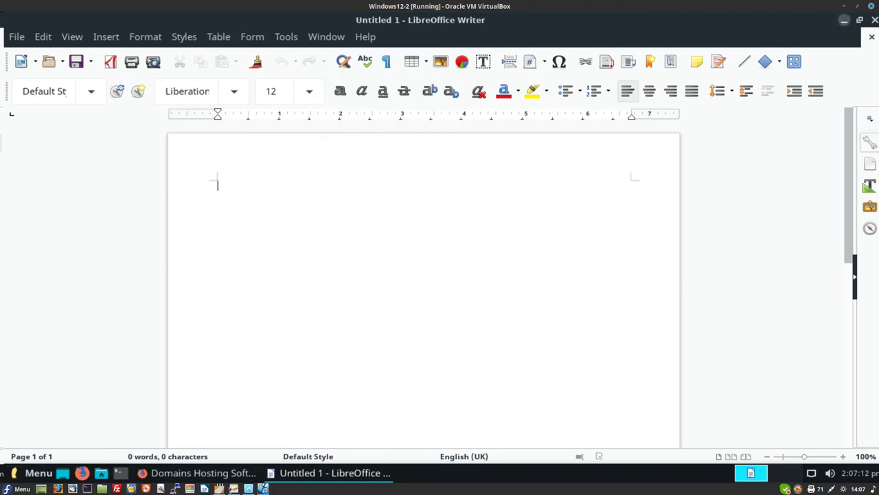
{"action": "key", "text": "alt+F9"}
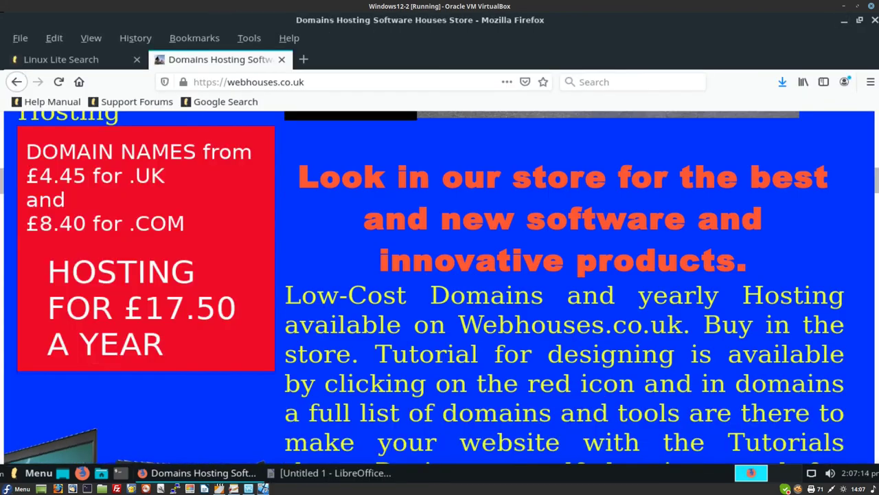
{"action": "left_click", "coordinate": [305, 82]}
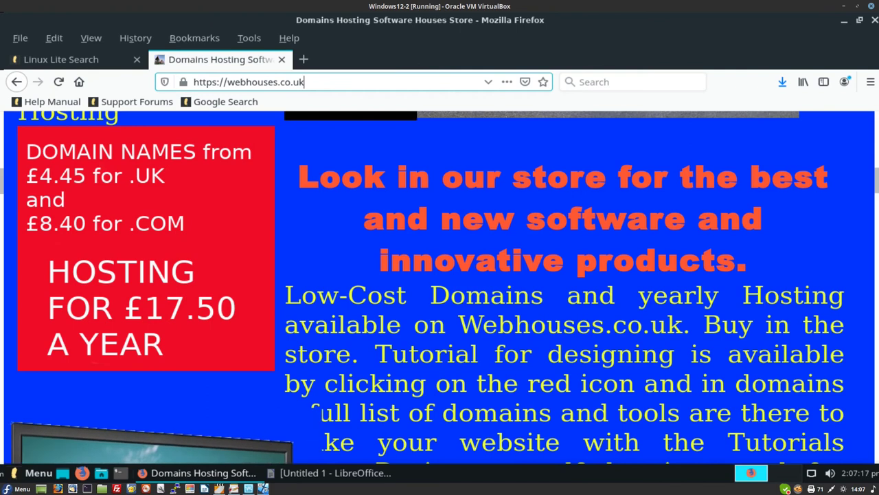
- Append /lite/helponinstalling.php to the webhouses.co.uk address and load the page
{"action": "type", "text": "/lite"}
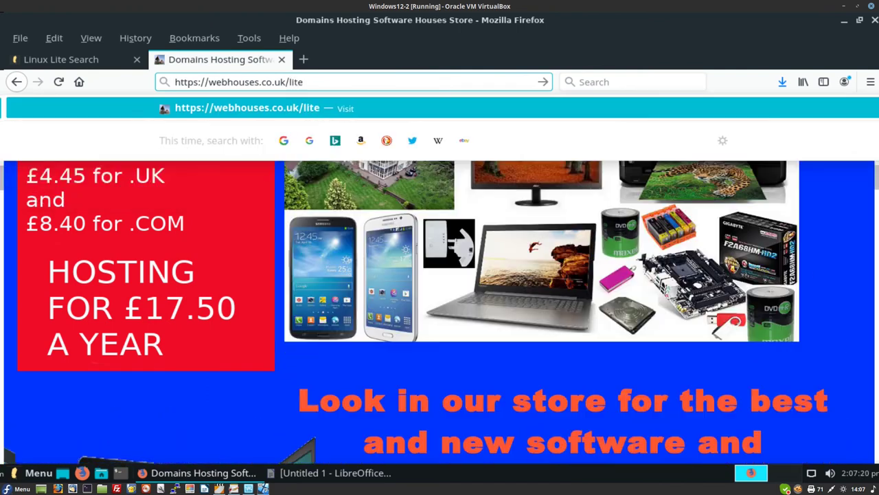
{"action": "type", "text": "/"}
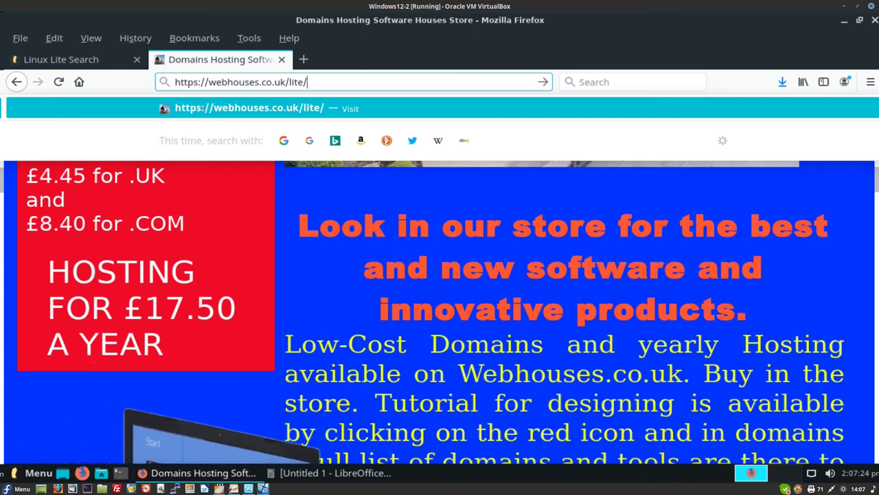
{"action": "type", "text": "helpo"}
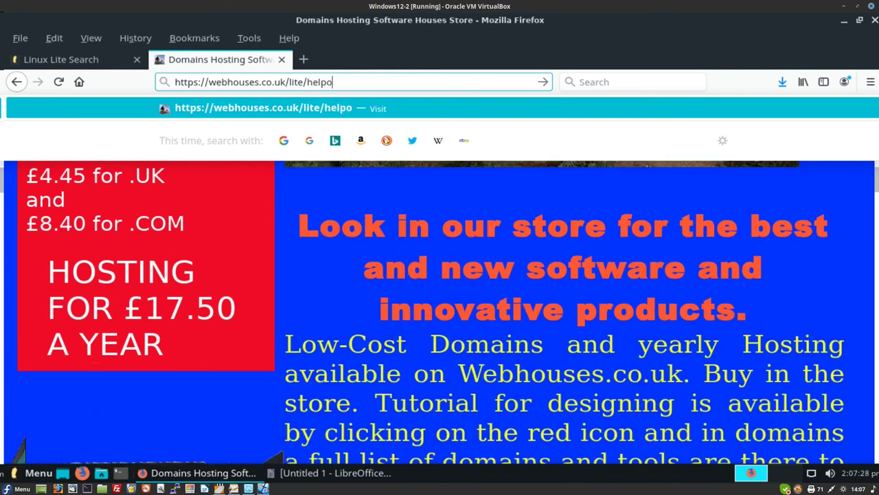
{"action": "type", "text": "nin"}
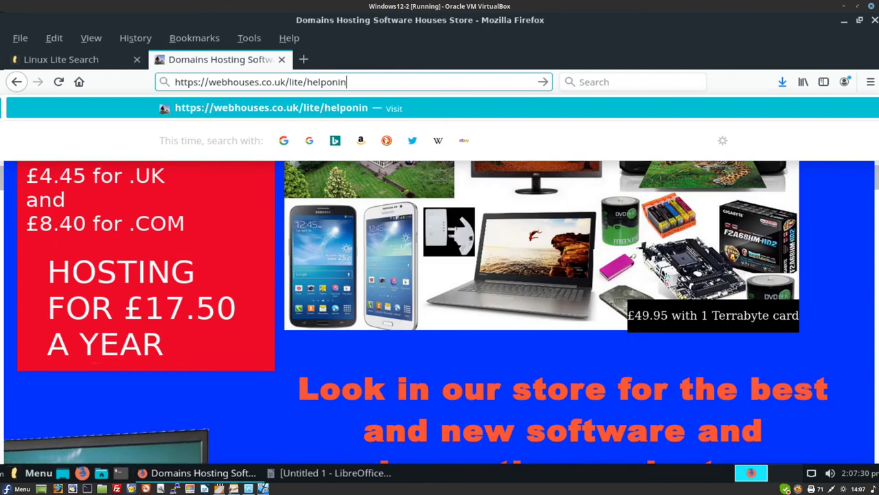
{"action": "type", "text": "stalling"}
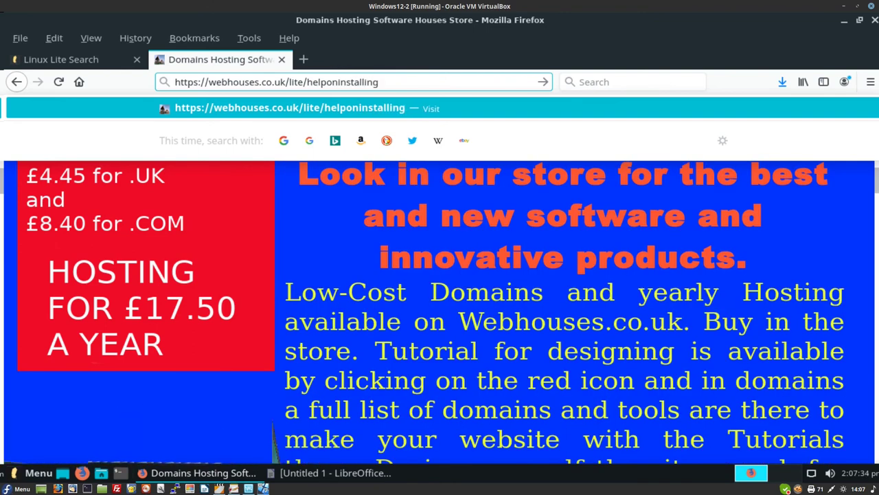
{"action": "type", "text": ".ph"}
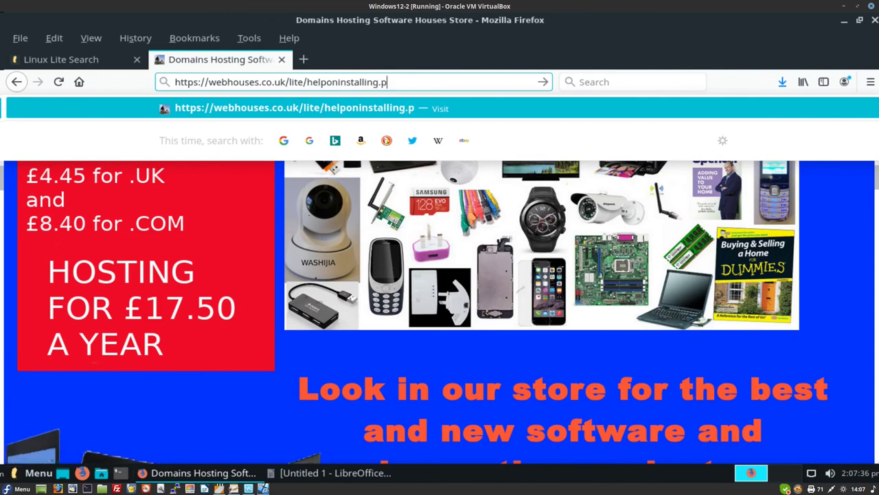
{"action": "type", "text": "p"}
{"action": "key", "text": "Return"}
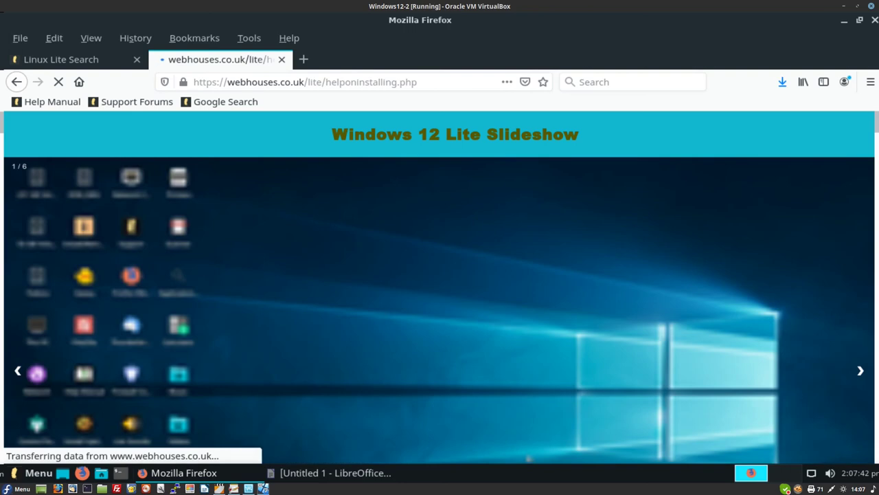
- Select the text from the 'Windows 12 Lite' heading to the Installing heading, then minimize Firefox
{"action": "scroll", "coordinate": [439, 287], "scroll_direction": "down", "scroll_amount": 3}
{"action": "scroll", "coordinate": [526, 141], "scroll_direction": "down", "scroll_amount": 6}
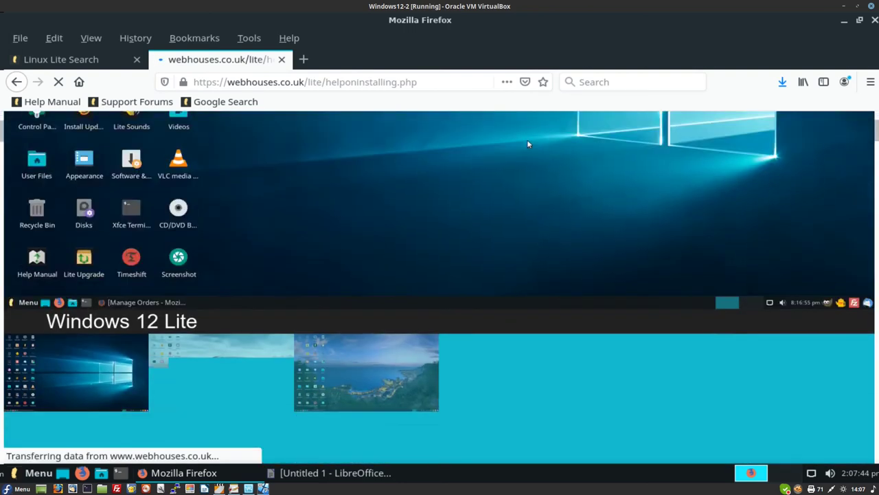
{"action": "scroll", "coordinate": [439, 287], "scroll_direction": "down", "scroll_amount": 5}
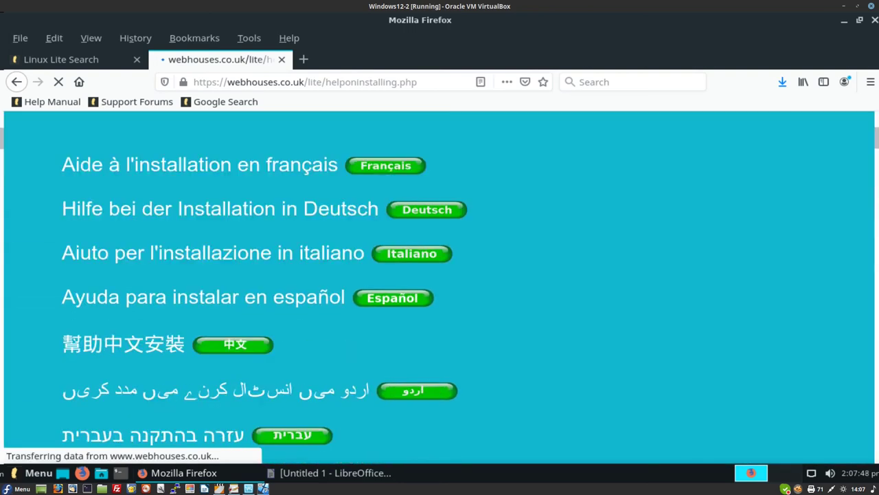
{"action": "scroll", "coordinate": [402, 329], "scroll_direction": "up", "scroll_amount": 1}
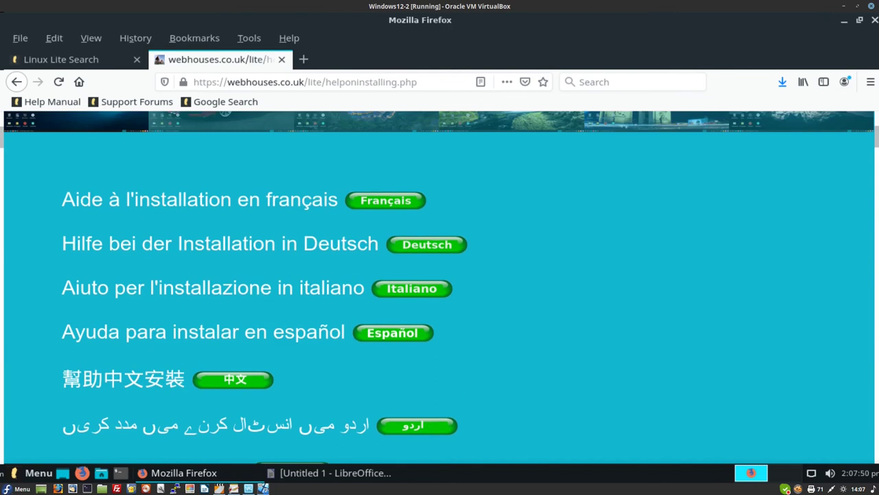
{"action": "scroll", "coordinate": [402, 329], "scroll_direction": "down", "scroll_amount": 5}
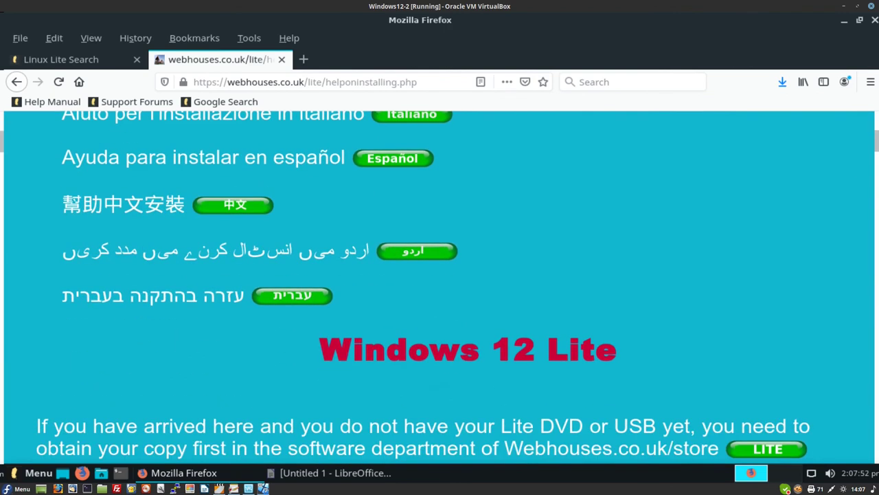
{"action": "scroll", "coordinate": [528, 215], "scroll_direction": "up", "scroll_amount": 15}
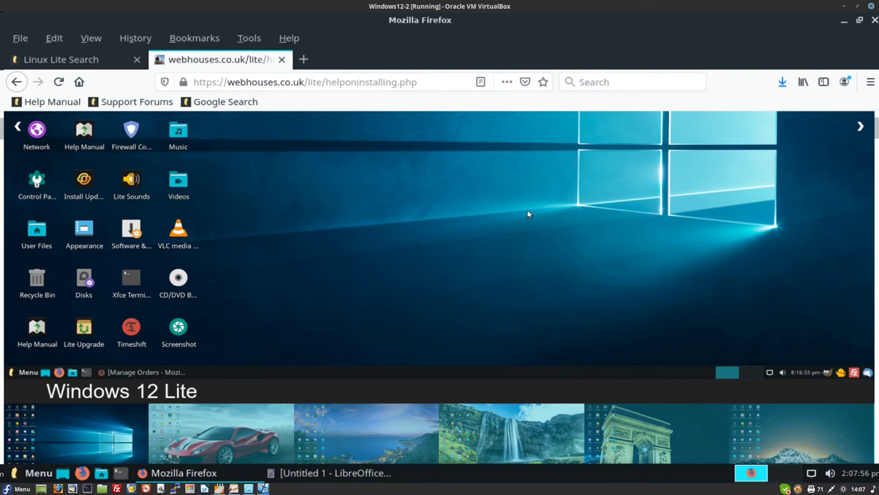
{"action": "scroll", "coordinate": [528, 214], "scroll_direction": "down", "scroll_amount": 2}
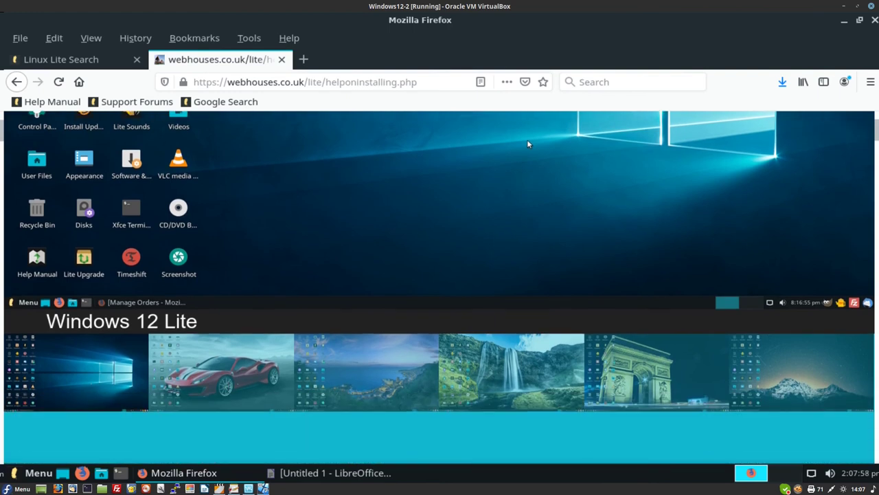
{"action": "scroll", "coordinate": [439, 274], "scroll_direction": "up", "scroll_amount": 4}
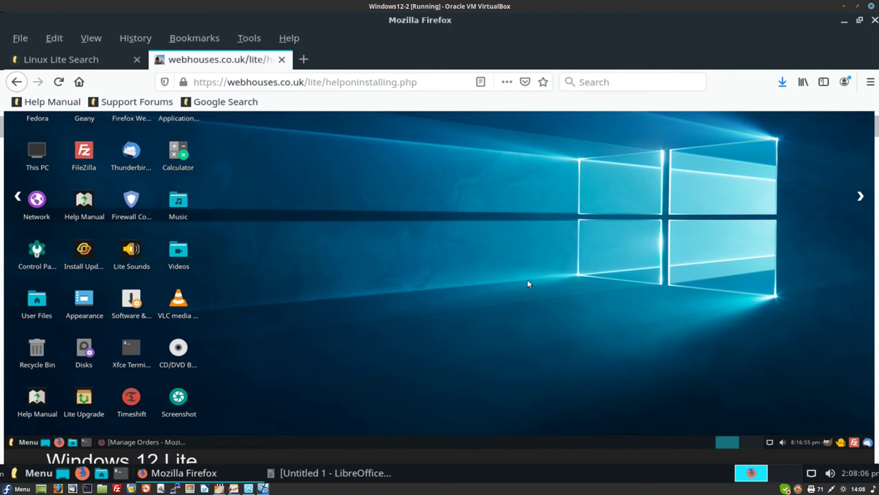
{"action": "scroll", "coordinate": [440, 275], "scroll_direction": "down", "scroll_amount": 10}
{"action": "scroll", "coordinate": [233, 275], "scroll_direction": "down", "scroll_amount": 3}
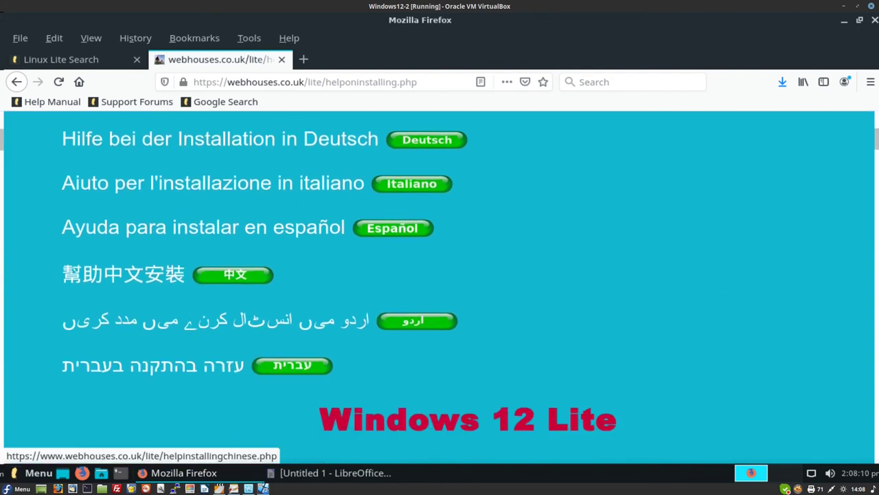
{"action": "scroll", "coordinate": [234, 275], "scroll_direction": "down", "scroll_amount": 6}
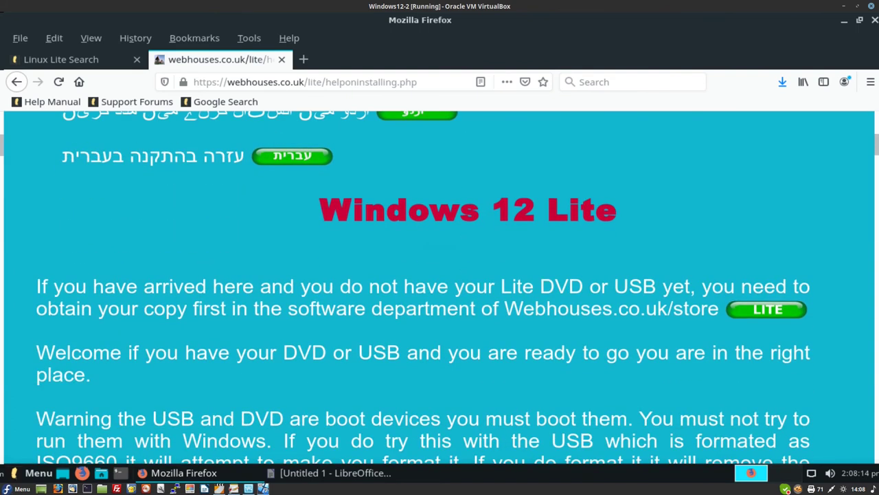
{"action": "left_click_drag", "start_coordinate": [316, 194], "coordinate": [714, 323]}
{"action": "key", "text": "ctrl+c"}
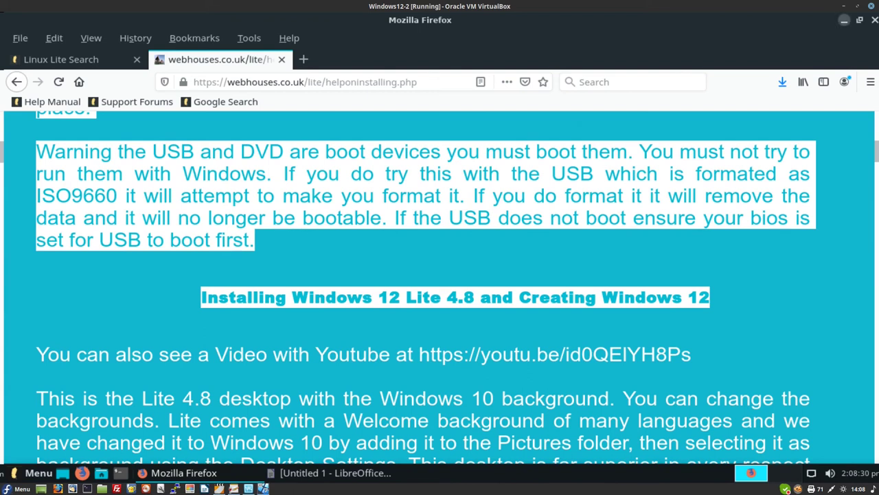
{"action": "left_click", "coordinate": [845, 20]}
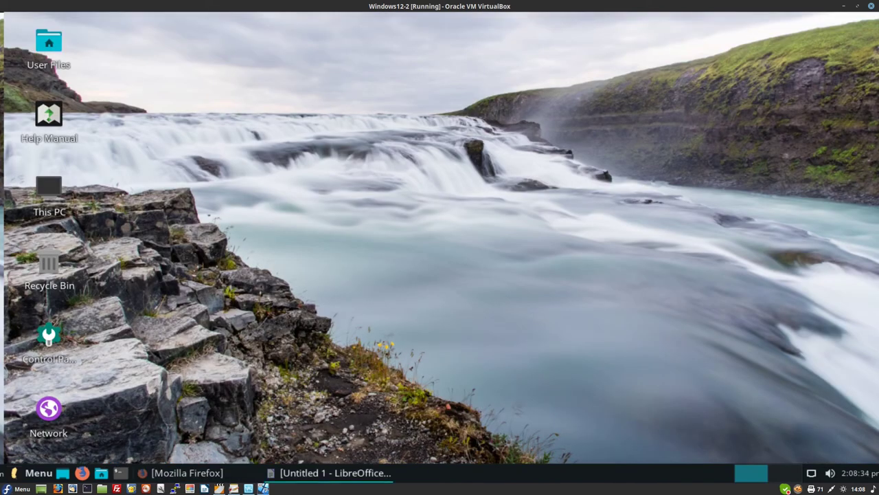
- Paste the copied Windows 12 Lite heading, images and paragraphs into Untitled 1, then bring up saving
{"action": "left_click", "coordinate": [329, 473]}
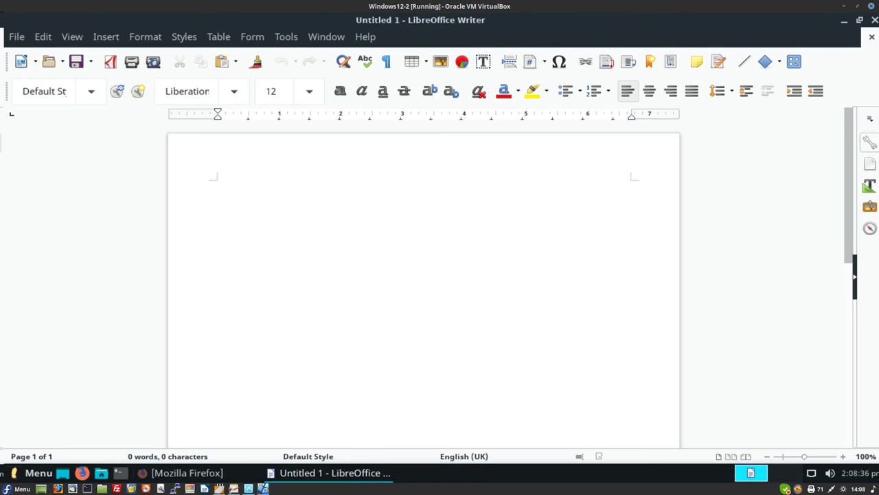
{"action": "key", "text": "ctrl+v"}
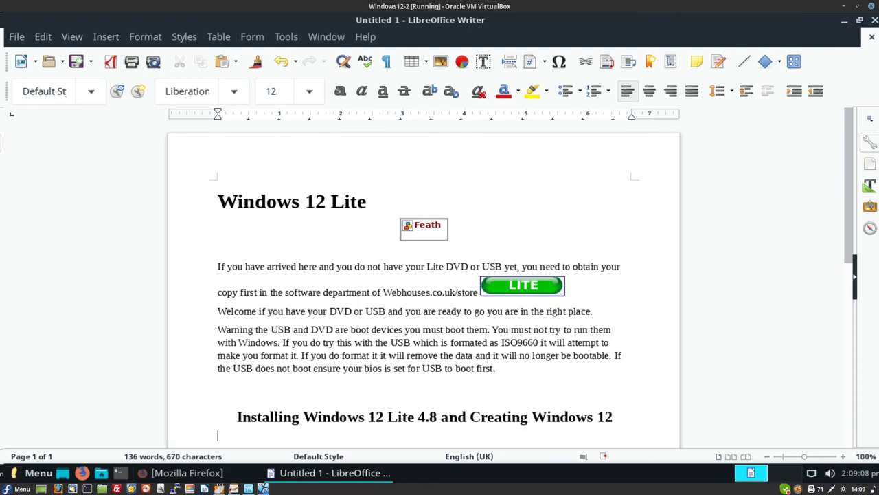
{"action": "key", "text": "ctrl+s"}
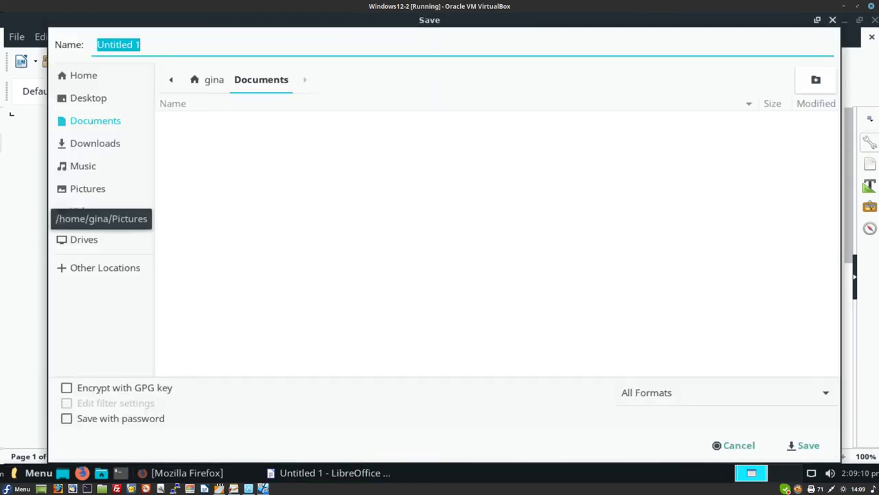
- Save the document in Documents as '1st document' and close the Writer window
{"action": "left_click", "coordinate": [141, 44]}
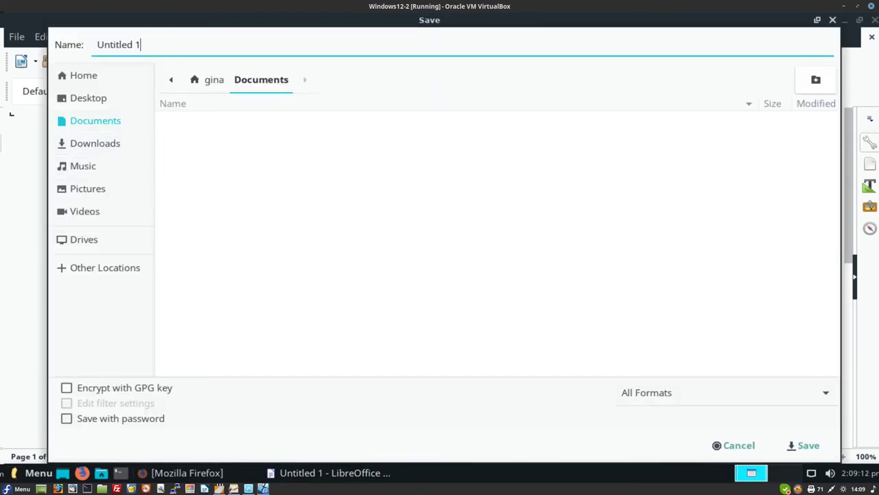
{"action": "key", "text": "BackSpace"}
{"action": "key", "text": "BackSpace"}
{"action": "key", "text": "BackSpace"}
{"action": "key", "text": "BackSpace"}
{"action": "key", "text": "BackSpace"}
{"action": "key", "text": "BackSpace"}
{"action": "key", "text": "BackSpace"}
{"action": "key", "text": "BackSpace"}
{"action": "key", "text": "BackSpace"}
{"action": "key", "text": "BackSpace"}
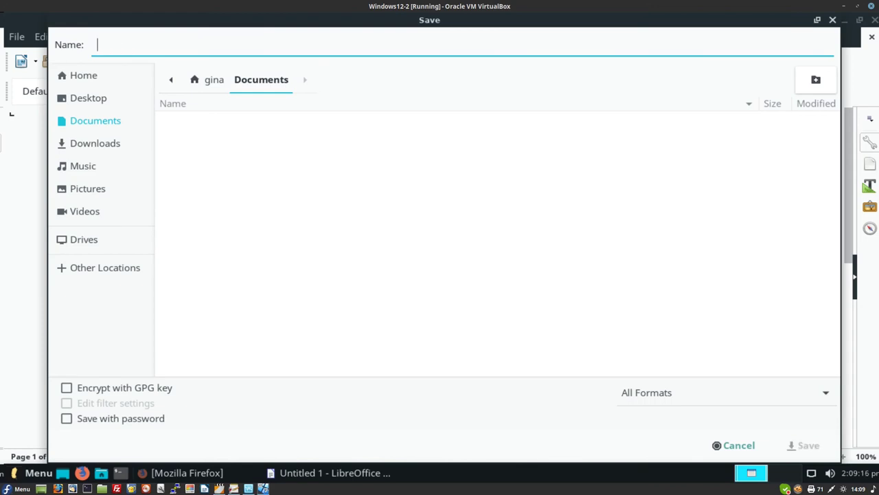
{"action": "type", "text": "1st document"}
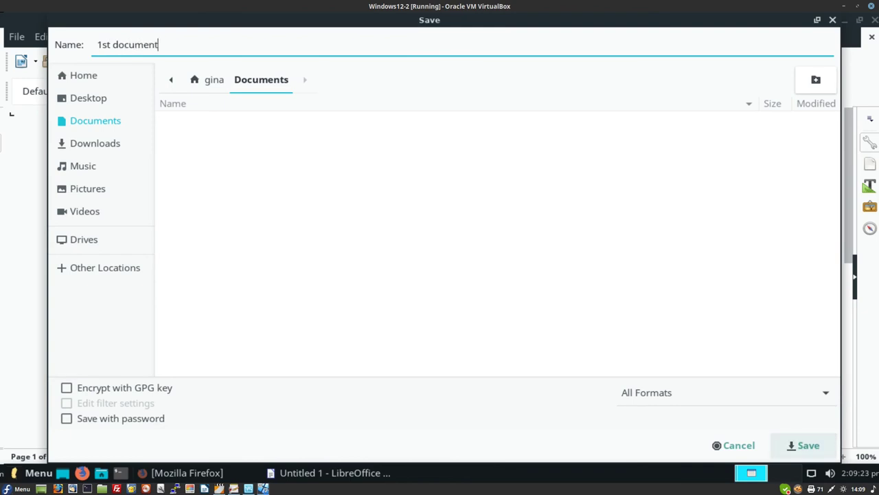
{"action": "key", "text": "Return"}
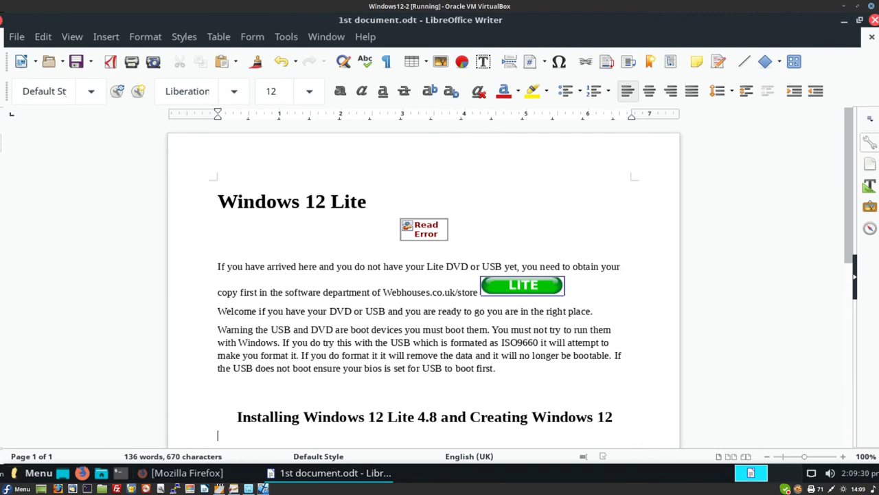
{"action": "left_click", "coordinate": [875, 20]}
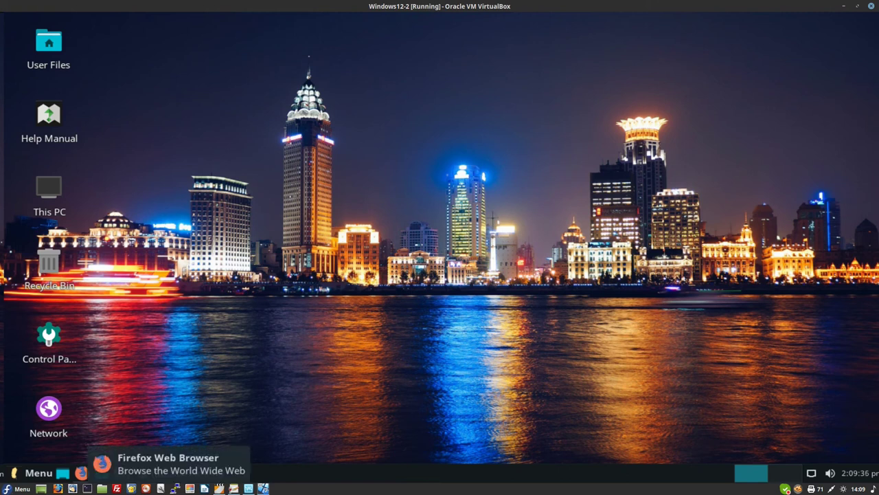
- Open an Xfce Terminal window from the bottom panel launchers
{"action": "left_click", "coordinate": [81, 473]}
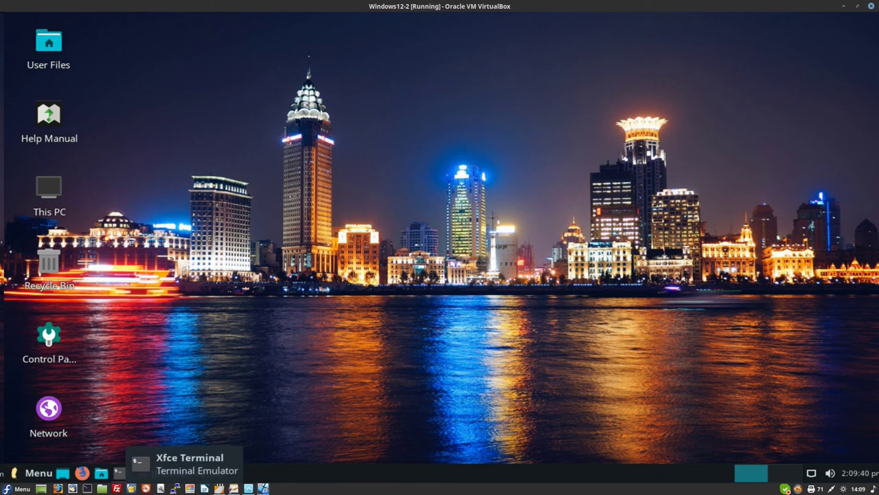
{"action": "left_click", "coordinate": [120, 473]}
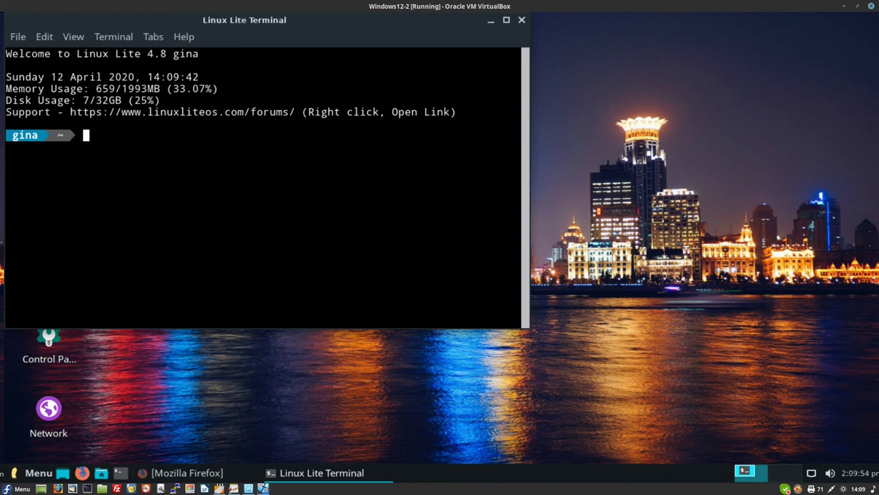
- Become root with 'sudo su' and the account password, then run 'apt update'
{"action": "type", "text": "sudo su"}
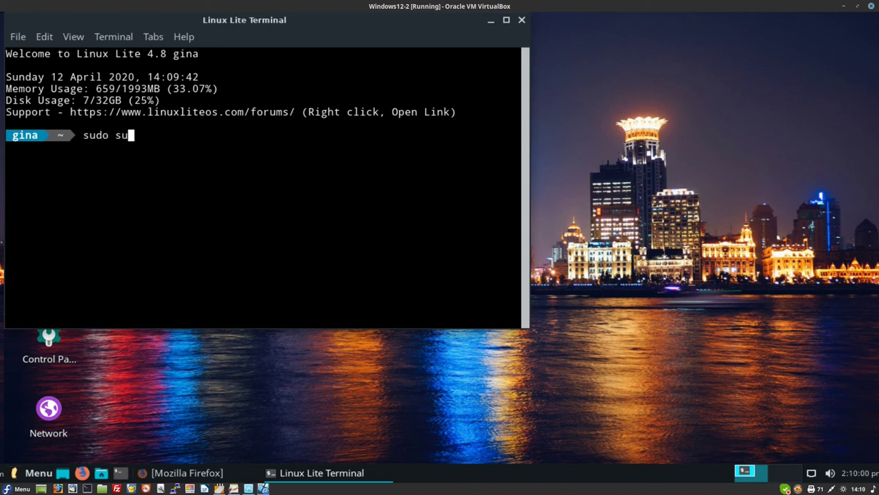
{"action": "key", "text": "Return"}
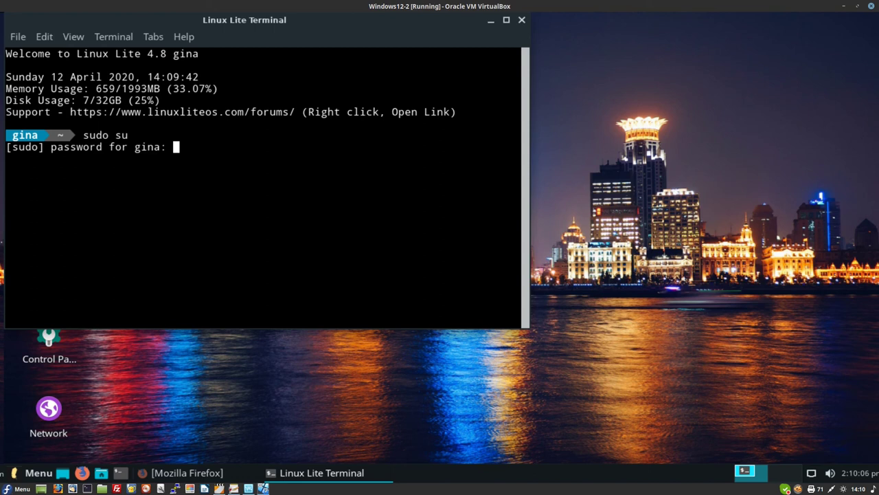
{"action": "key", "text": "Return"}
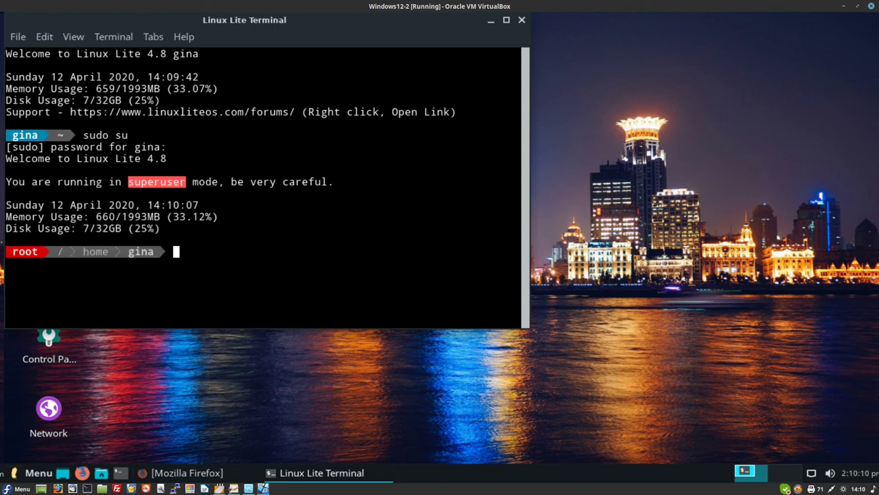
{"action": "type", "text": "apt update"}
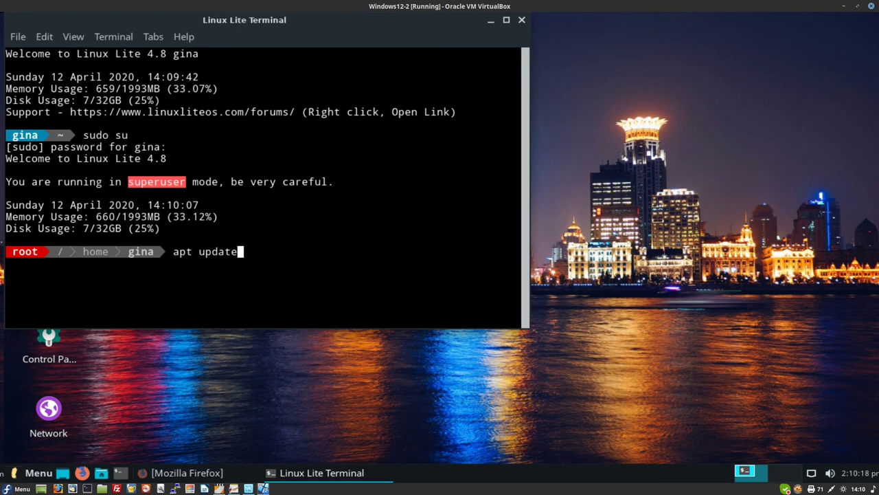
{"action": "key", "text": "Return"}
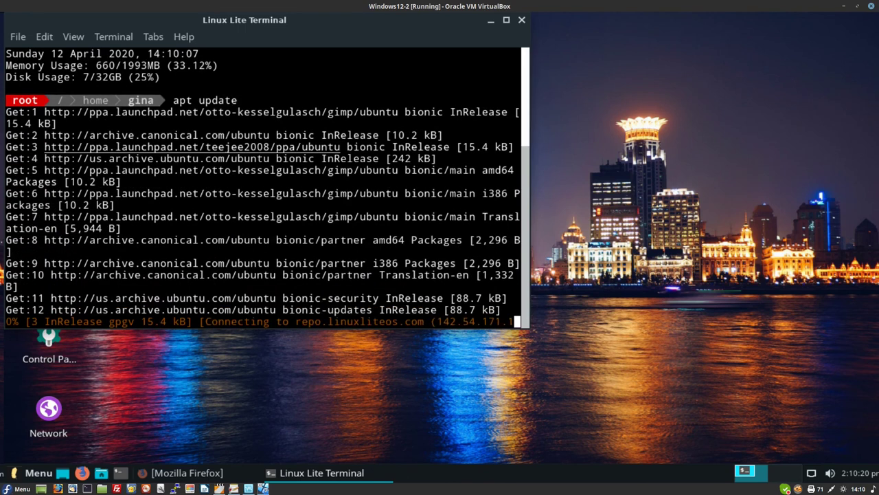
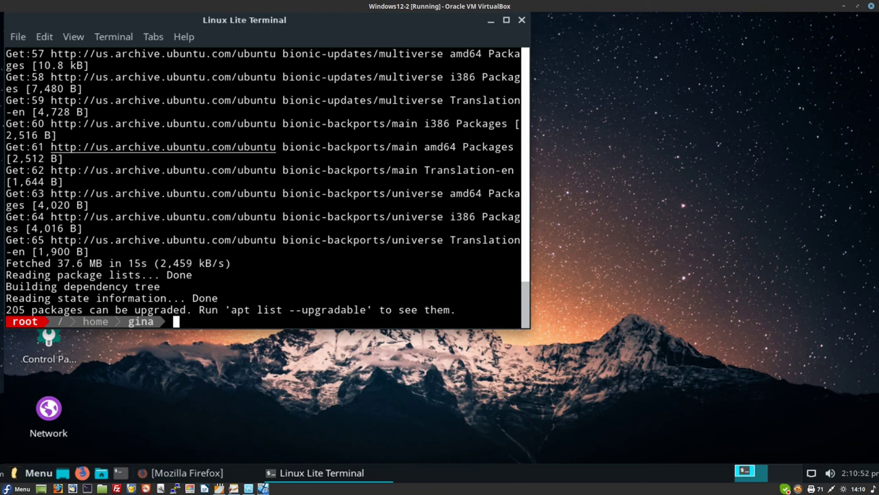
- Install FileZilla and its dependencies with 'apt install filezilla', answering y to the prompt
{"action": "type", "text": "apt install"}
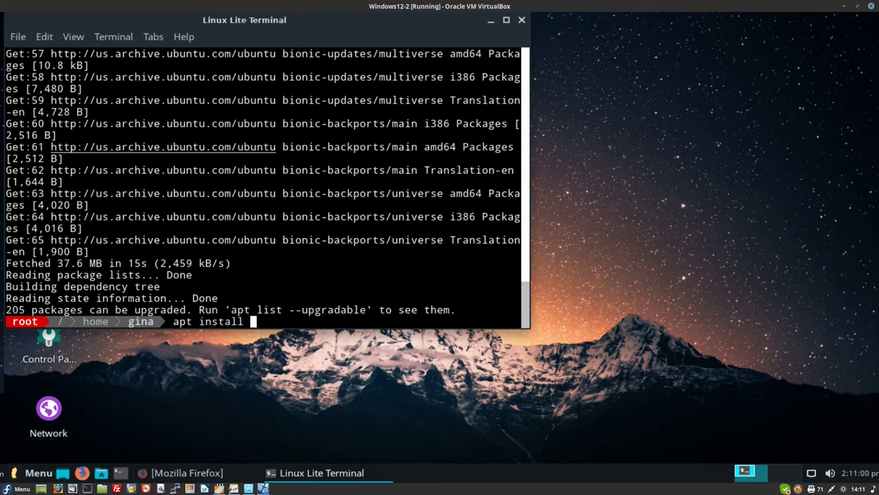
{"action": "type", "text": " f"}
{"action": "type", "text": "ezilla"}
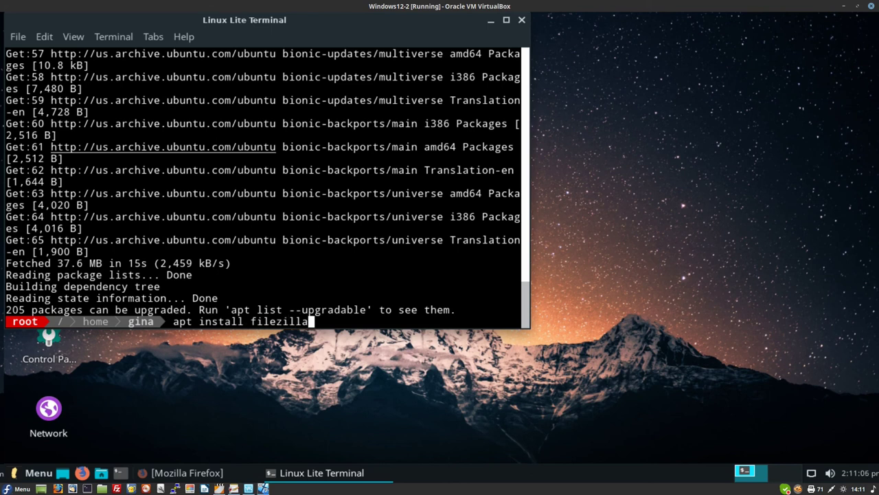
{"action": "key", "text": "Return"}
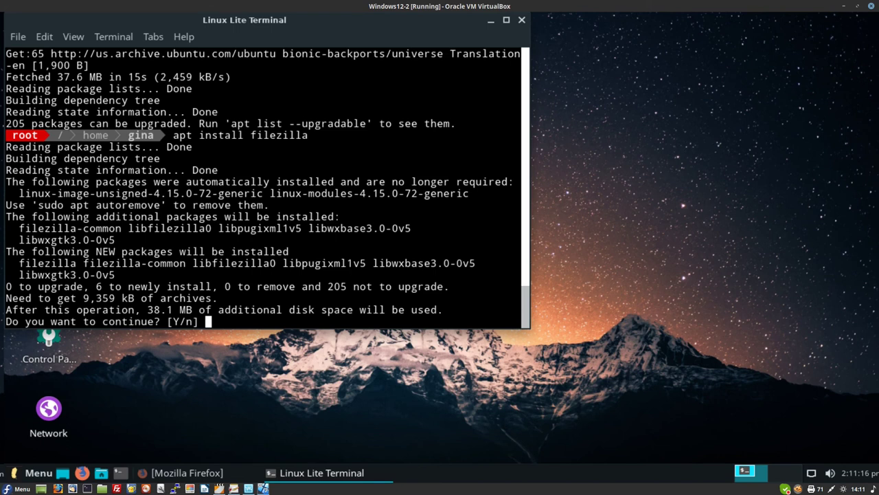
{"action": "type", "text": "y"}
{"action": "key", "text": "Return"}
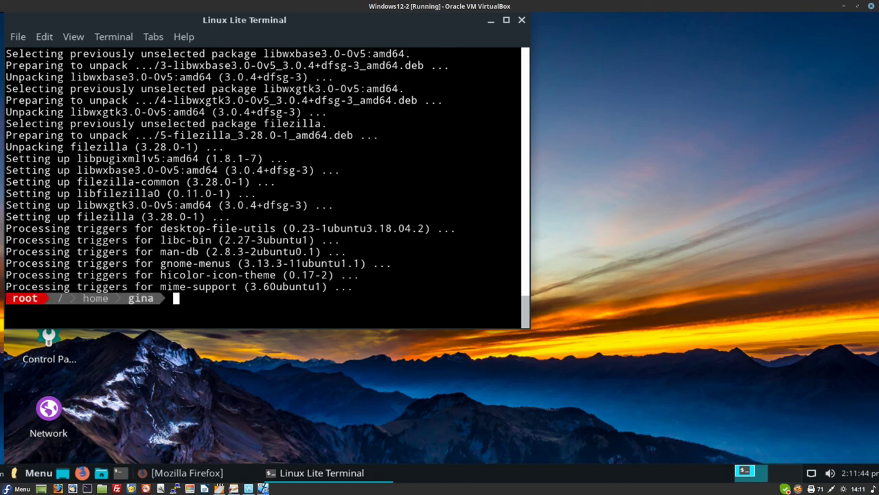
- Install geany by editing the recalled apt command, confirm with y, then close the terminal
{"action": "key", "text": "Up"}
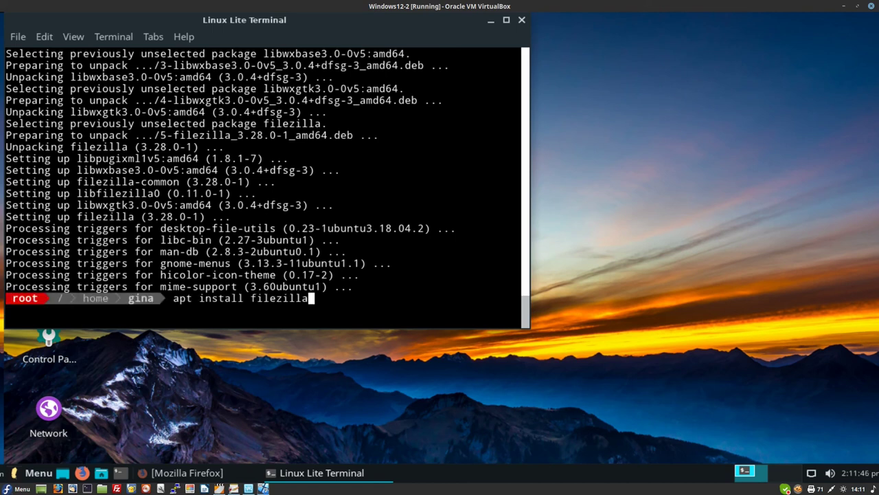
{"action": "key", "text": "BackSpace"}
{"action": "key", "text": "BackSpace"}
{"action": "key", "text": "BackSpace"}
{"action": "key", "text": "BackSpace"}
{"action": "key", "text": "BackSpace"}
{"action": "key", "text": "BackSpace"}
{"action": "key", "text": "BackSpace"}
{"action": "key", "text": "BackSpace"}
{"action": "key", "text": "BackSpace"}
{"action": "type", "text": "geany"}
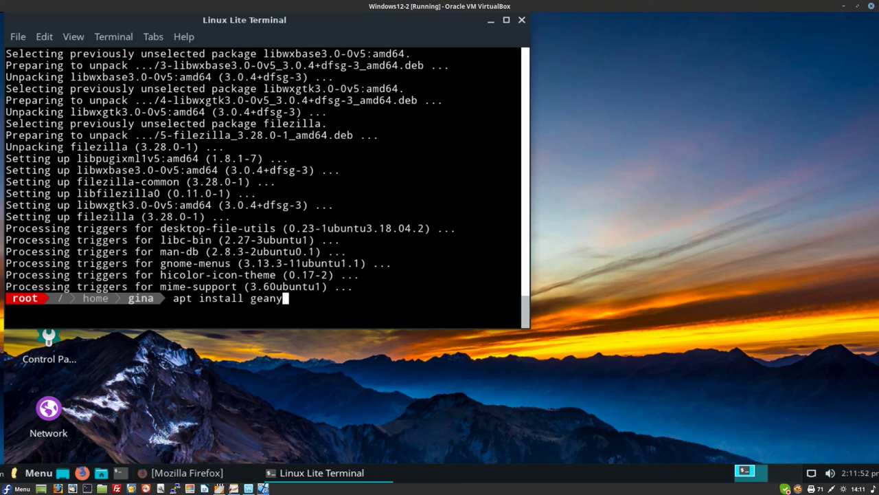
{"action": "key", "text": "Return"}
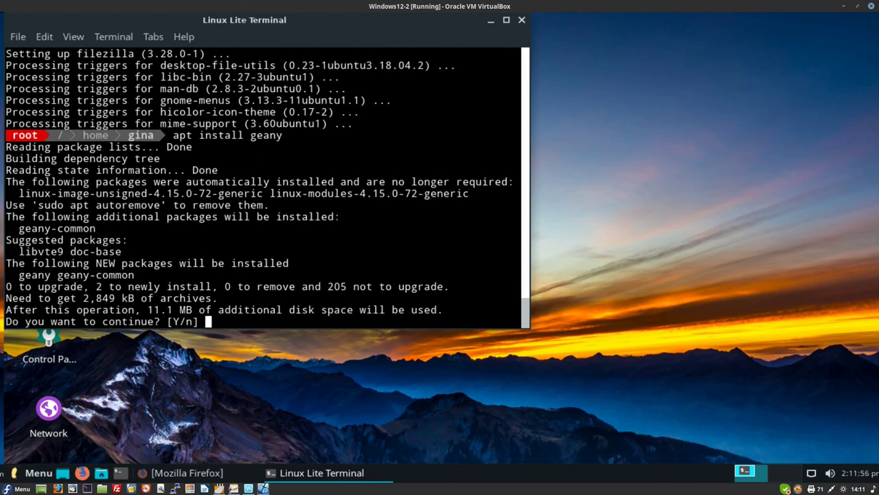
{"action": "type", "text": "y"}
{"action": "key", "text": "Return"}
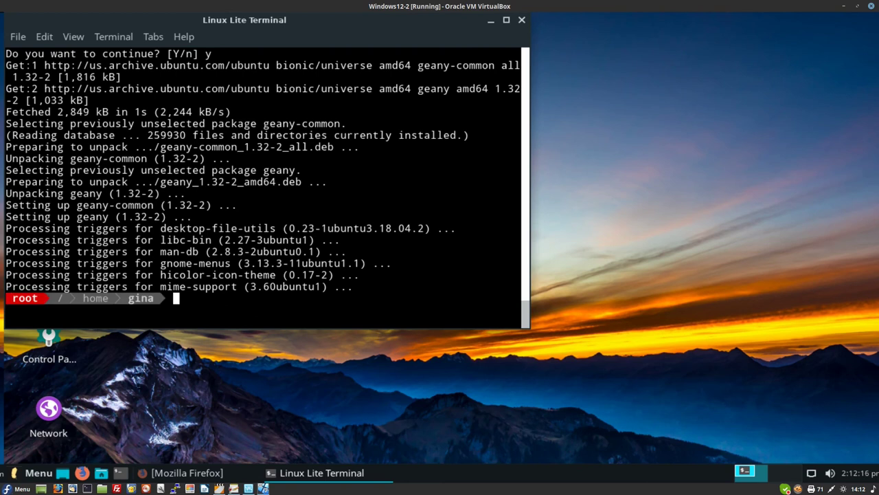
{"action": "left_click", "coordinate": [521, 20]}
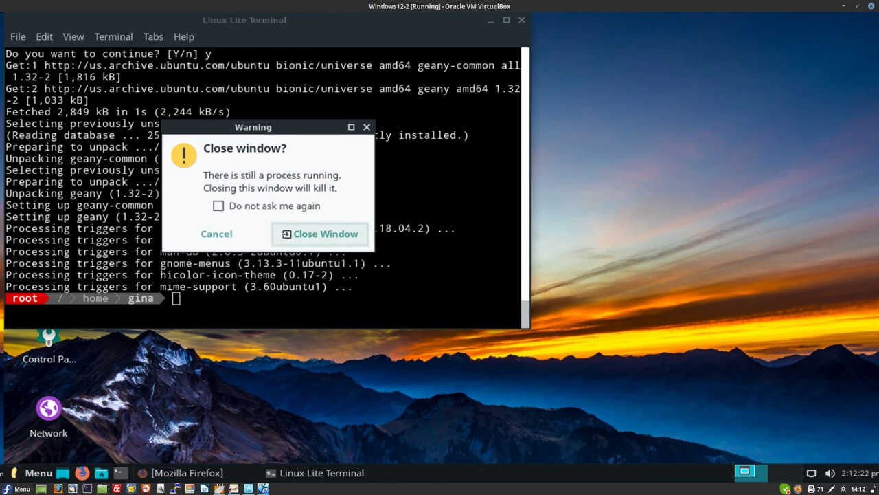
- Confirm closing the terminal and add the FileZilla launcher from Menu > Internet to the panel
{"action": "left_click", "coordinate": [320, 234]}
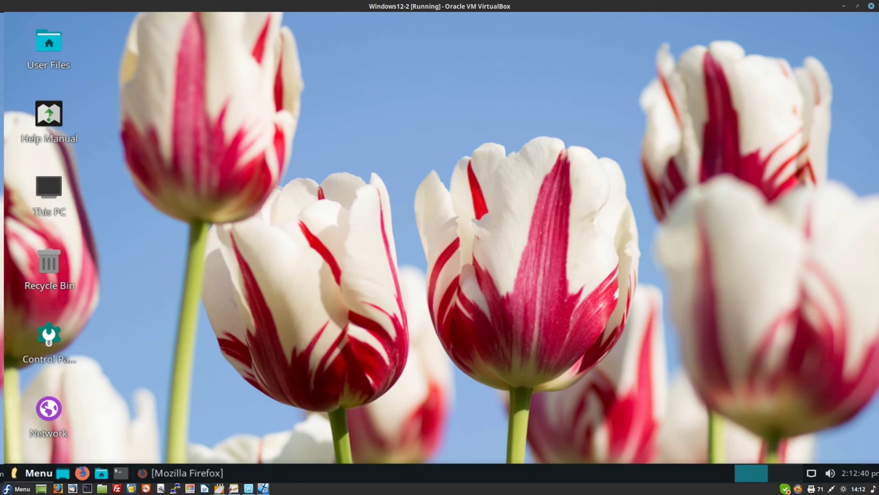
{"action": "left_click", "coordinate": [38, 472]}
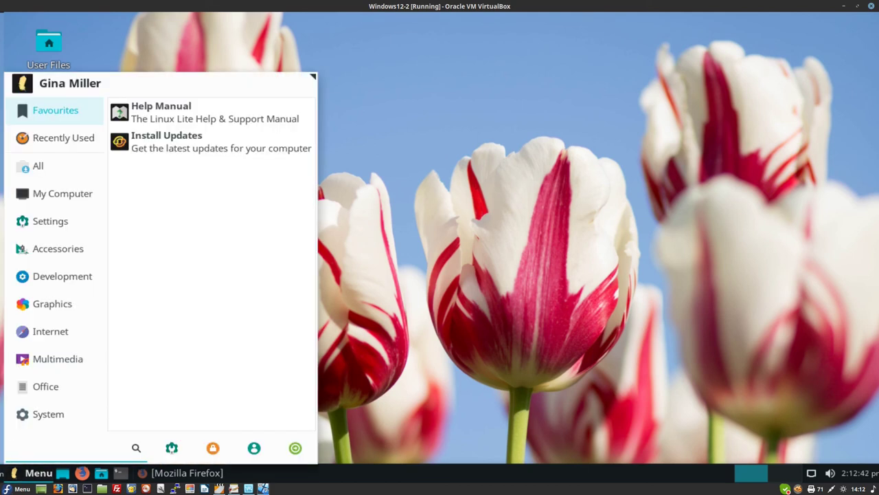
{"action": "mouse_move", "coordinate": [50, 331]}
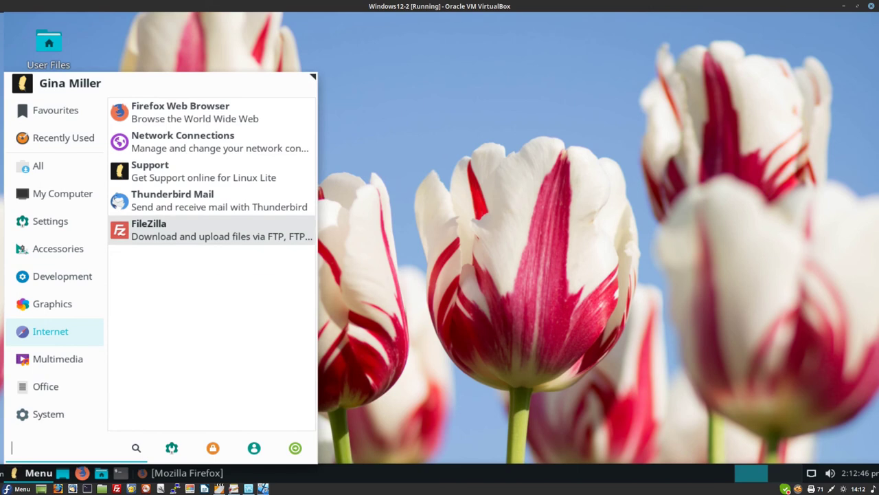
{"action": "right_click", "coordinate": [209, 230]}
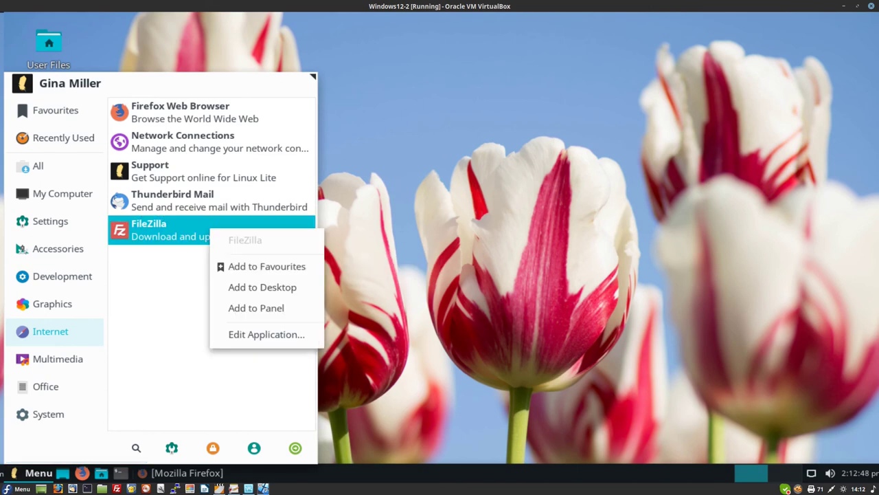
{"action": "left_click", "coordinate": [255, 308]}
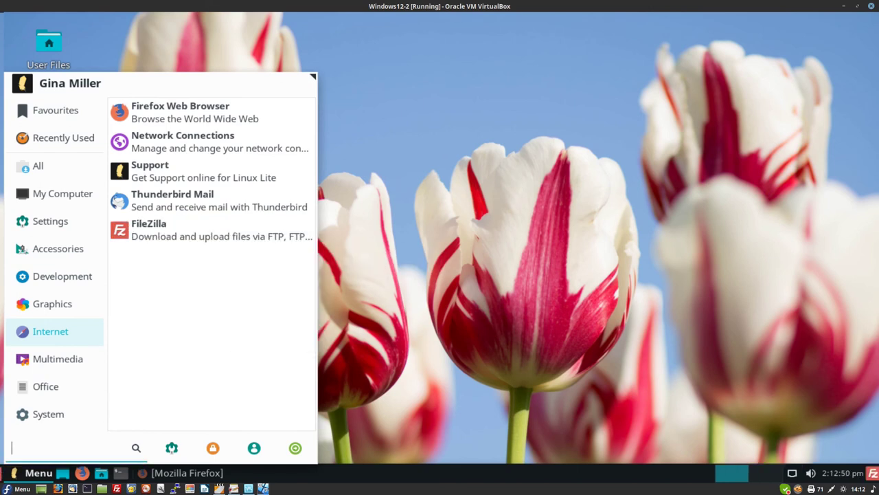
- Search the menu for geany and add a Geany launcher to the panel
{"action": "mouse_move", "coordinate": [45, 386]}
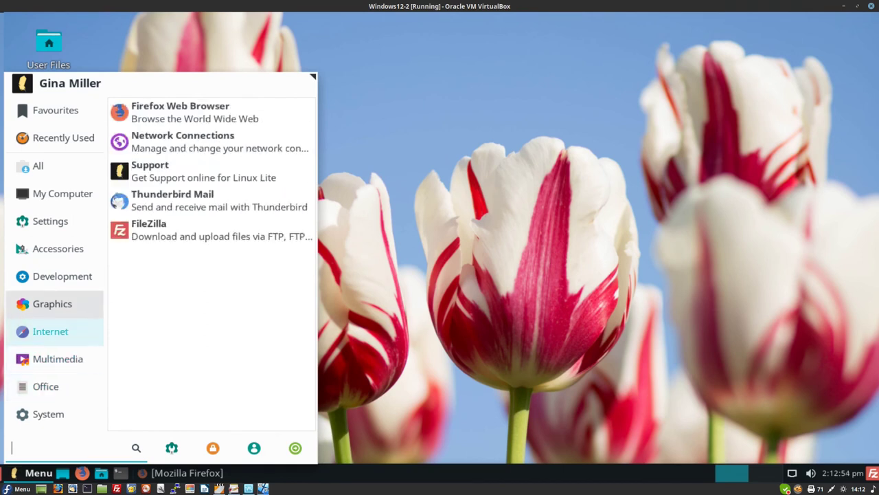
{"action": "mouse_move", "coordinate": [58, 249]}
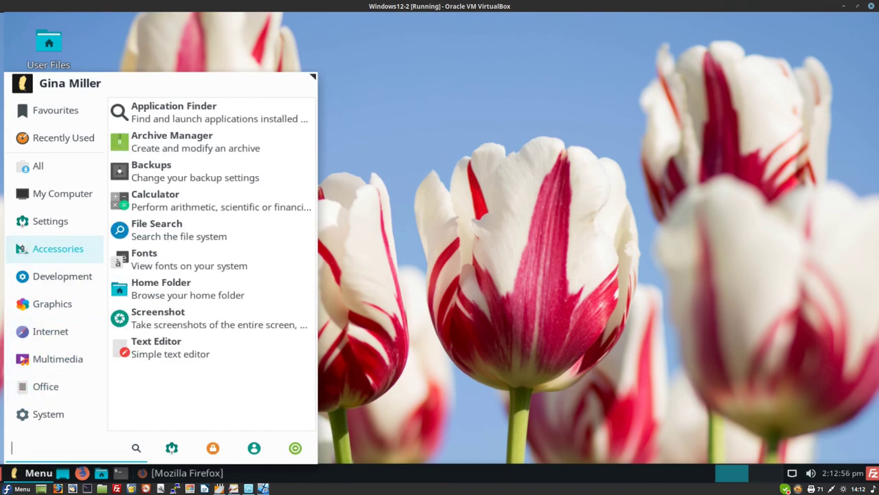
{"action": "mouse_move", "coordinate": [38, 165]}
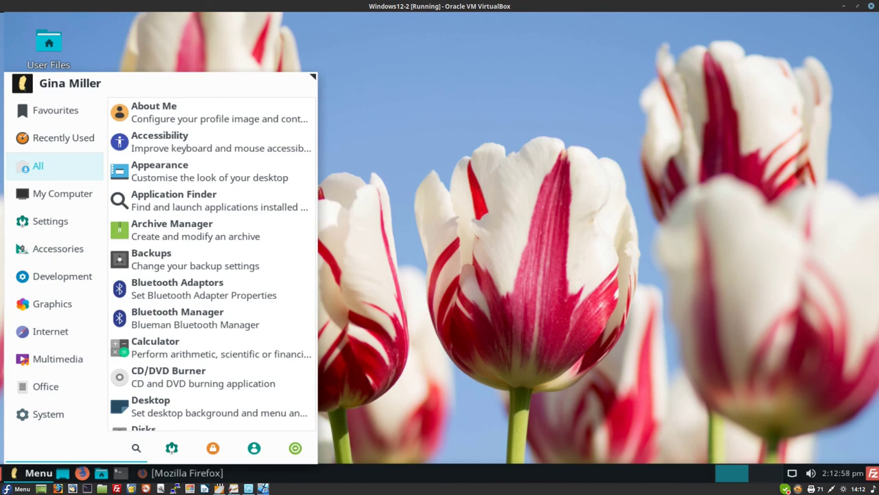
{"action": "mouse_move", "coordinate": [63, 193]}
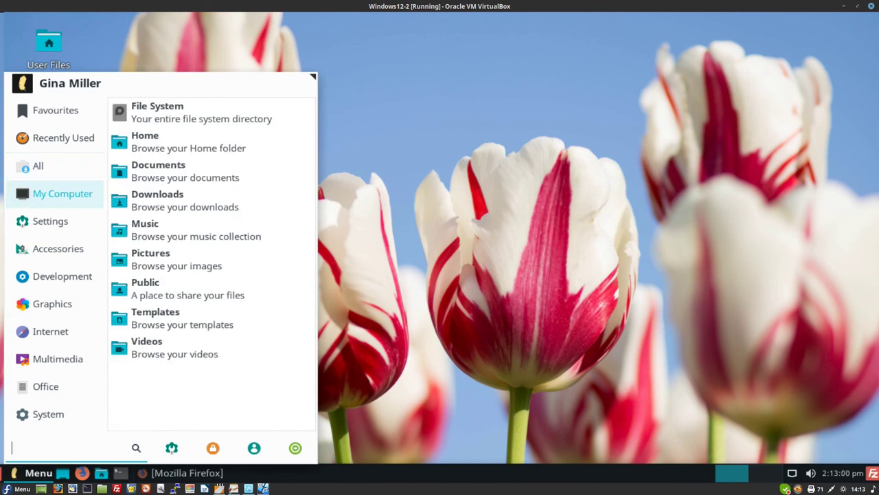
{"action": "type", "text": "geany"}
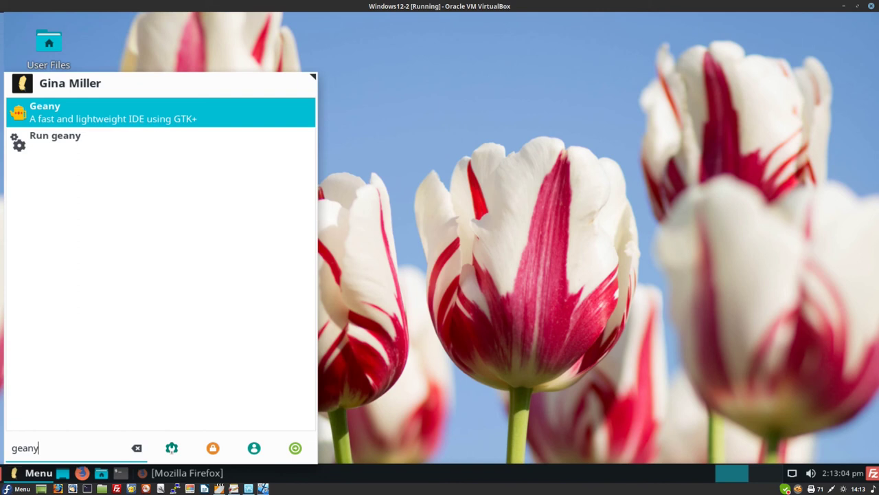
{"action": "key", "text": "Return"}
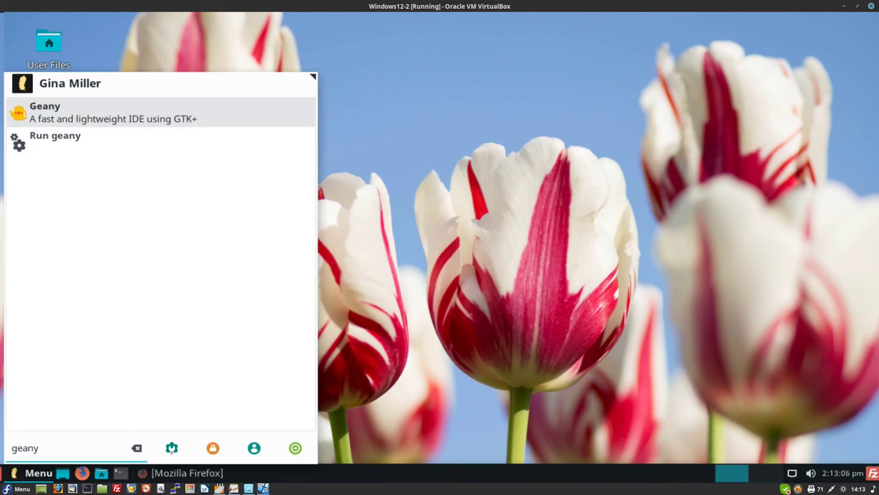
{"action": "right_click", "coordinate": [262, 118]}
{"action": "key", "text": "Down"}
{"action": "key", "text": "Return"}
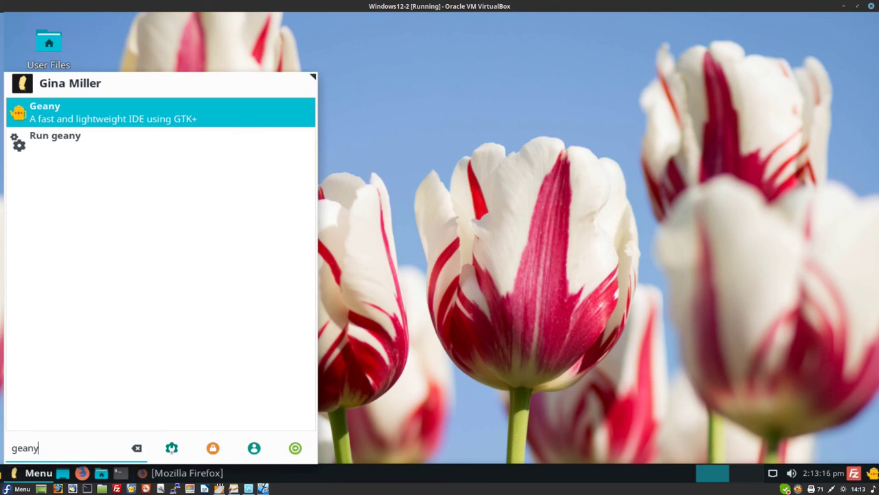
{"action": "key", "text": "Down"}
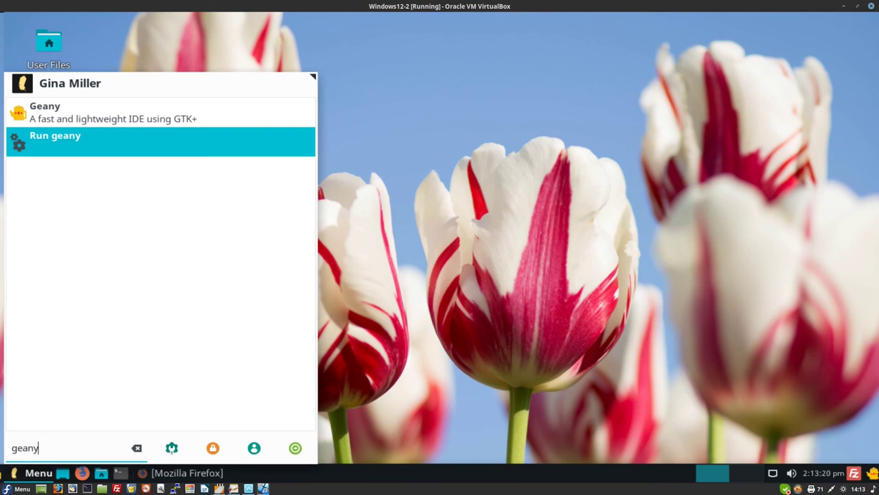
{"action": "key", "text": "Return"}
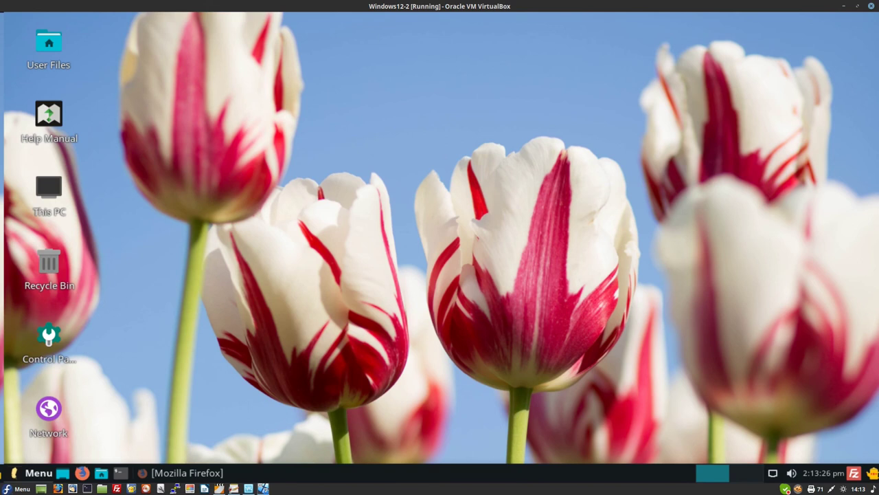
{"action": "key", "text": "super"}
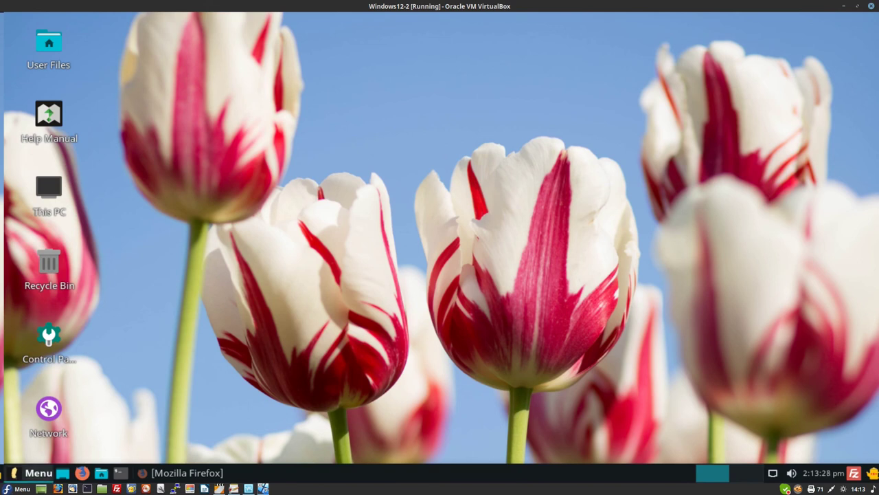
- Show the Internet applications and browse Firefox's options, then cancel back to the list
{"action": "left_click", "coordinate": [50, 332]}
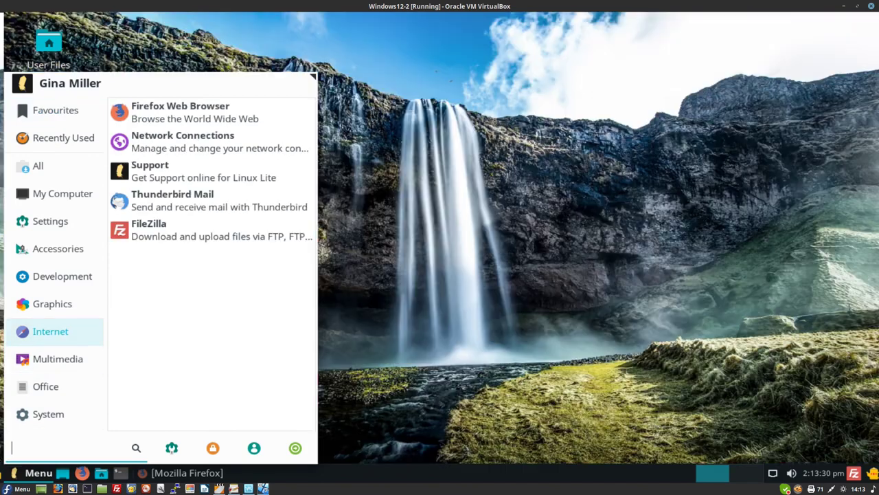
{"action": "key", "text": "Up"}
{"action": "key", "text": "Up"}
{"action": "key", "text": "Up"}
{"action": "key", "text": "Up"}
{"action": "key", "text": "Up"}
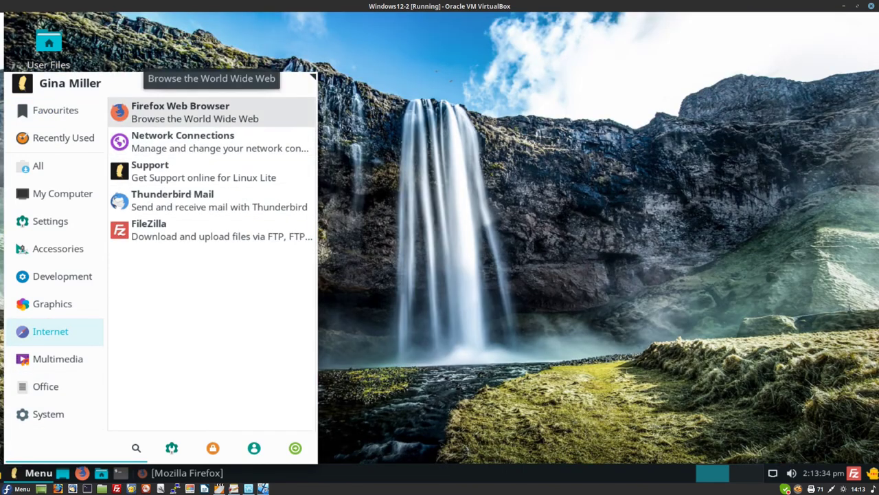
{"action": "key", "text": "Menu"}
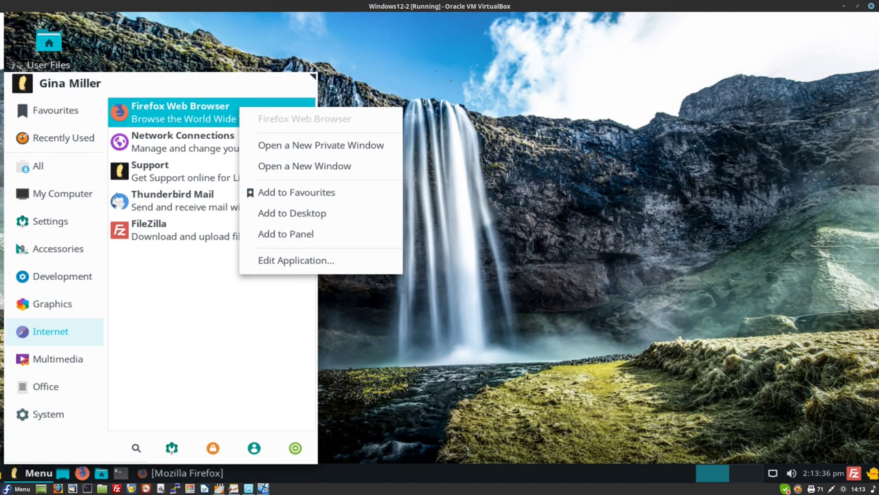
{"action": "key", "text": "Down"}
{"action": "key", "text": "Down"}
{"action": "key", "text": "Down"}
{"action": "key", "text": "Down"}
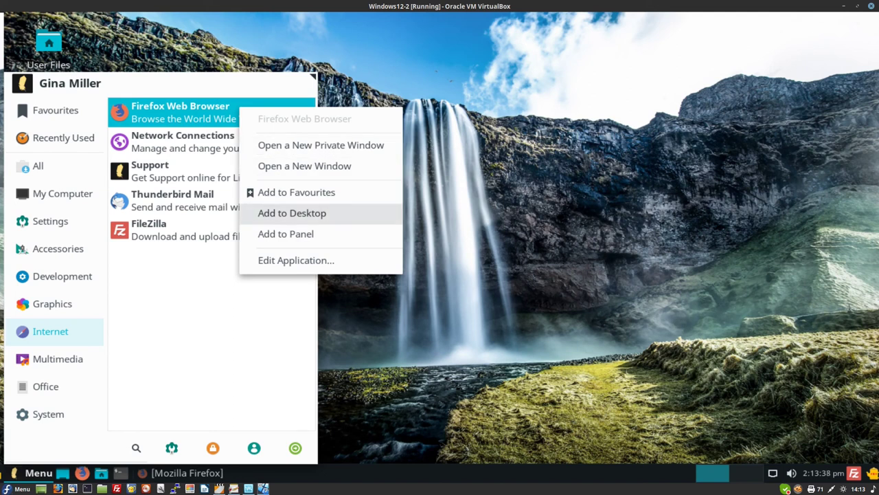
{"action": "key", "text": "Escape"}
{"action": "key", "text": "Up"}
{"action": "key", "text": "Up"}
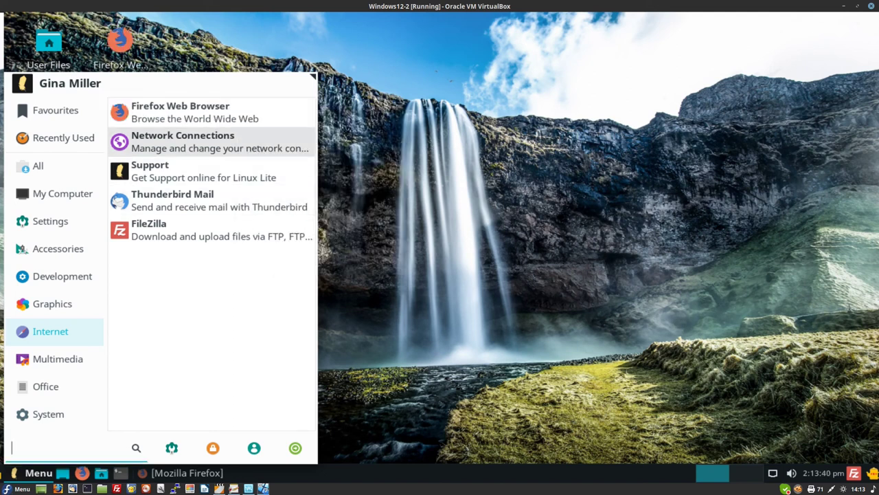
{"action": "key", "text": "Down"}
{"action": "key", "text": "Down"}
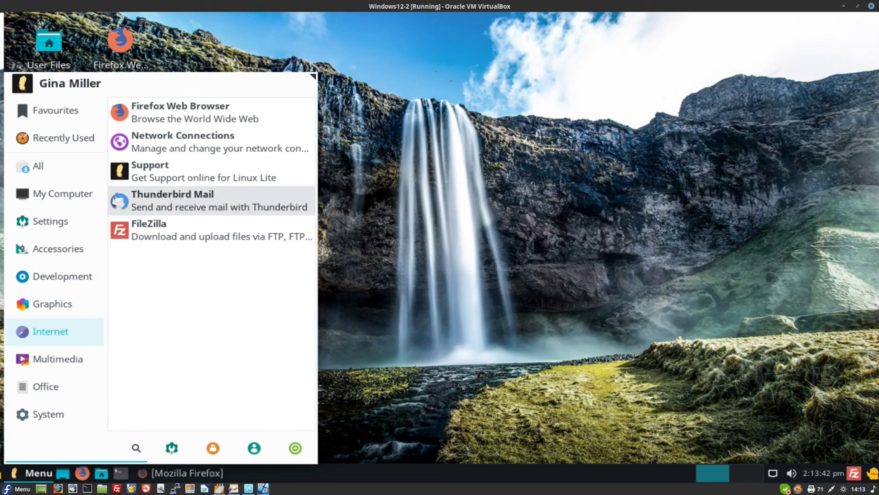
- Add a Thunderbird Mail launcher to the panel and launch Thunderbird Mail
{"action": "key", "text": "Menu"}
{"action": "key", "text": "Down"}
{"action": "key", "text": "Down"}
{"action": "key", "text": "Down"}
{"action": "key", "text": "Down"}
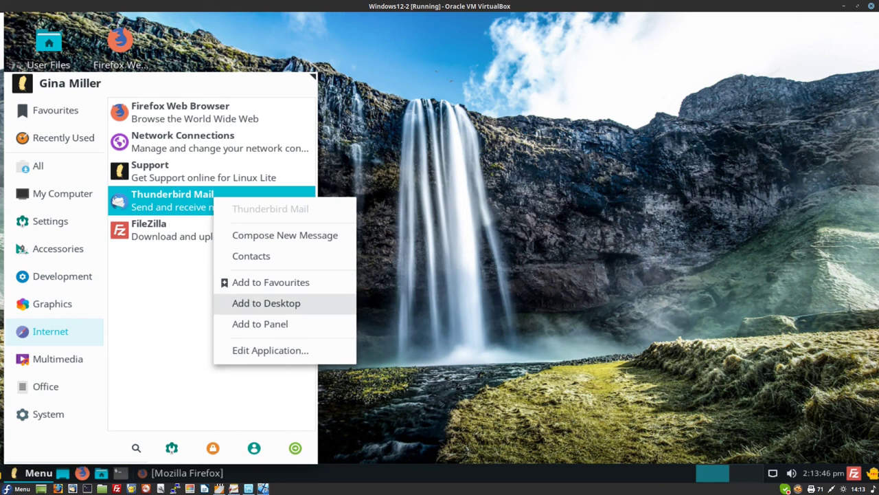
{"action": "key", "text": "Return"}
{"action": "key", "text": "Menu"}
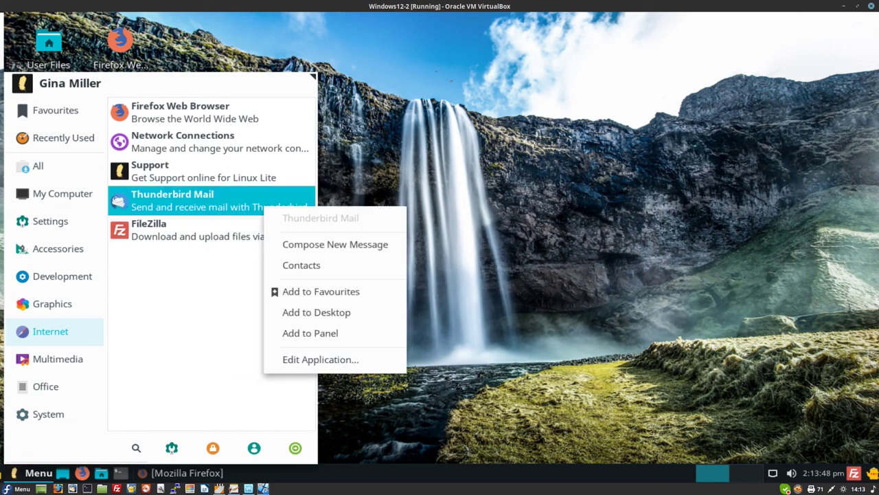
{"action": "key", "text": "Down"}
{"action": "key", "text": "Down"}
{"action": "key", "text": "Down"}
{"action": "key", "text": "Down"}
{"action": "key", "text": "Down"}
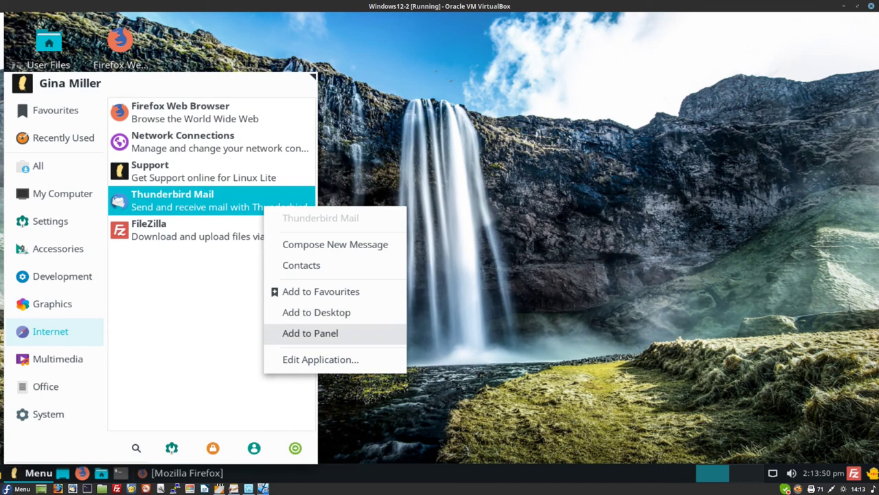
{"action": "key", "text": "Return"}
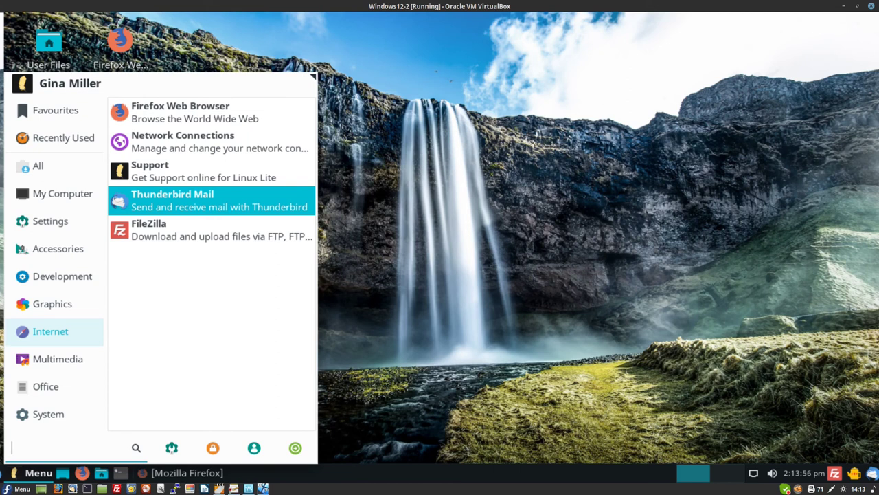
{"action": "key", "text": "Return"}
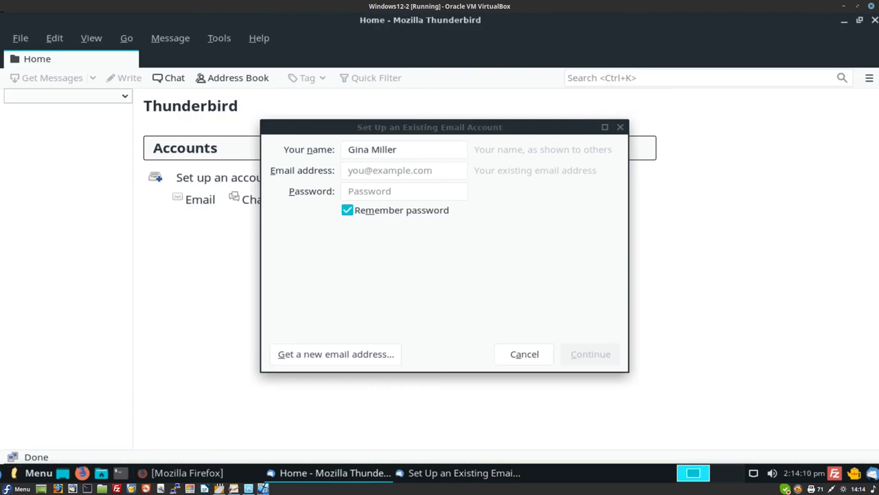
- Enter the account's mail.com email address and password, then accept the found IMAP/SMTP settings
{"action": "left_click", "coordinate": [404, 170]}
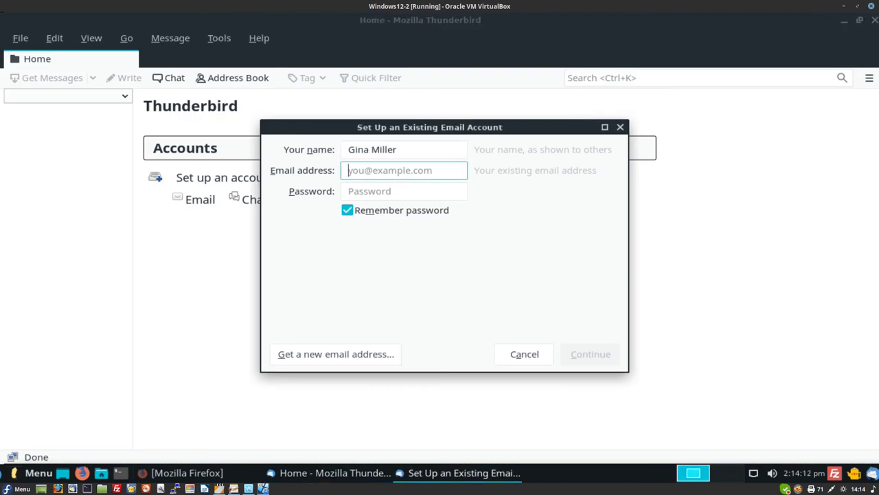
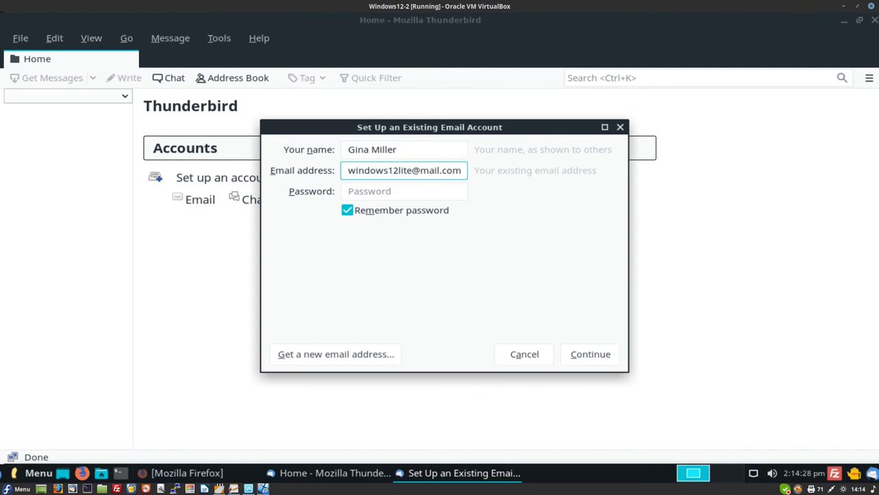
{"action": "key", "text": "Tab"}
{"action": "type", "text": "***"}
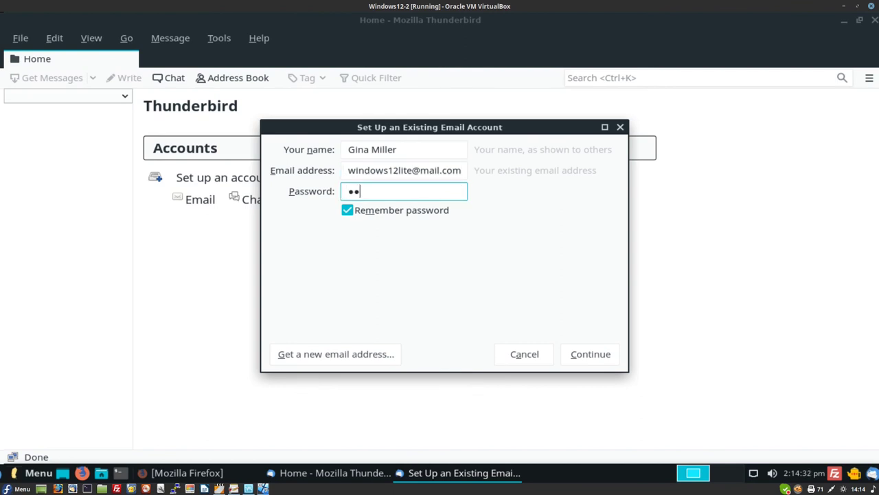
{"action": "type", "text": "*******"}
{"action": "key", "text": "Return"}
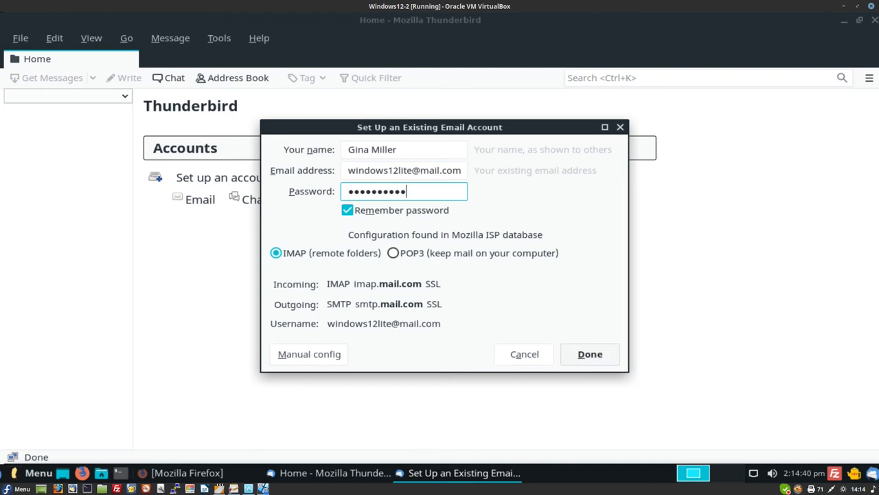
{"action": "key", "text": "Return"}
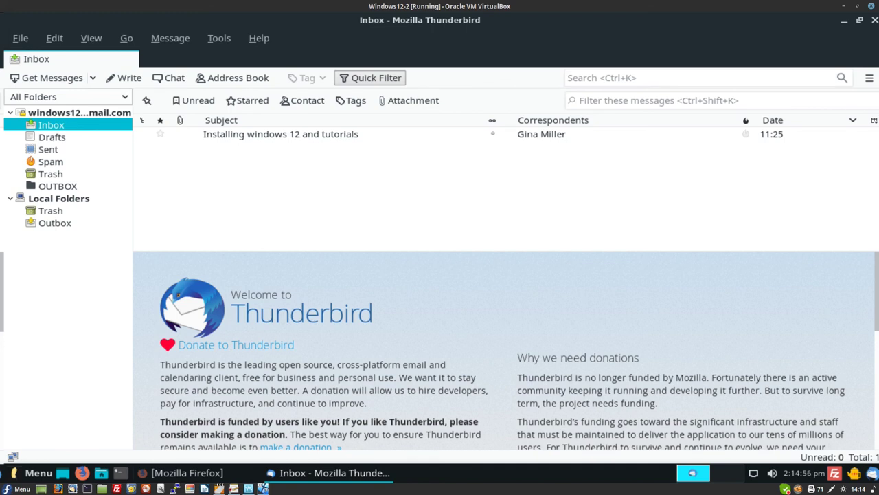
- Open 'Installing windows 12 and tutorials' and select the body from 'Dear Viewer,' to the FOR SALE sign
{"action": "left_click", "coordinate": [280, 134]}
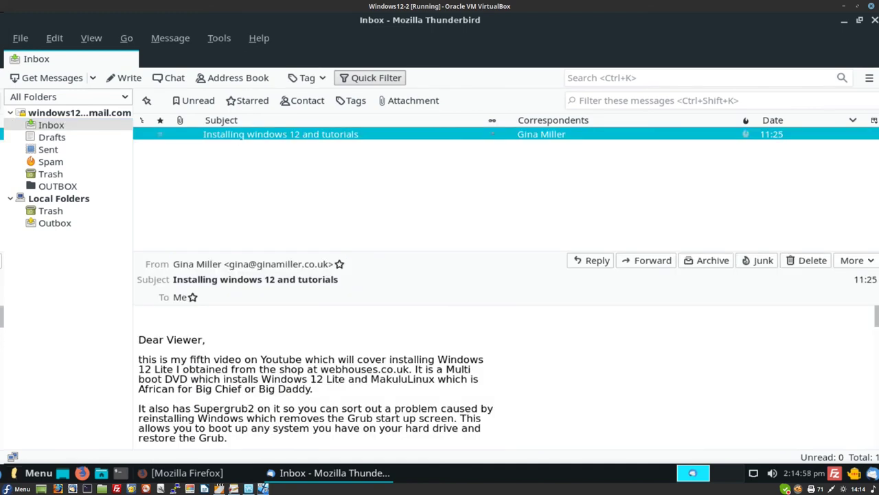
{"action": "scroll", "coordinate": [316, 377], "scroll_direction": "down", "scroll_amount": 2}
{"action": "scroll", "coordinate": [316, 378], "scroll_direction": "up", "scroll_amount": 2}
{"action": "mouse_move", "coordinate": [138, 339]}
{"action": "left_mouse_down"}
{"action": "mouse_move", "coordinate": [191, 360]}
{"action": "mouse_move", "coordinate": [227, 440]}
{"action": "mouse_move", "coordinate": [274, 450]}
{"action": "left_mouse_up"}
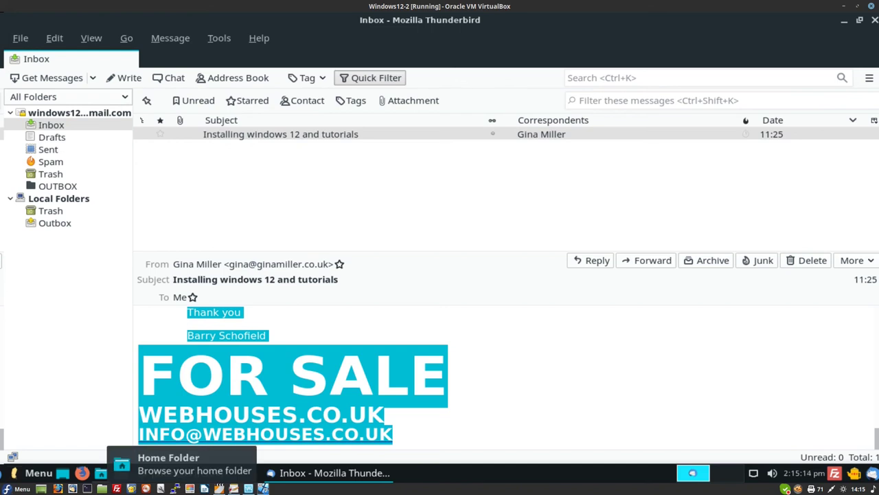
{"action": "left_click", "coordinate": [81, 473]}
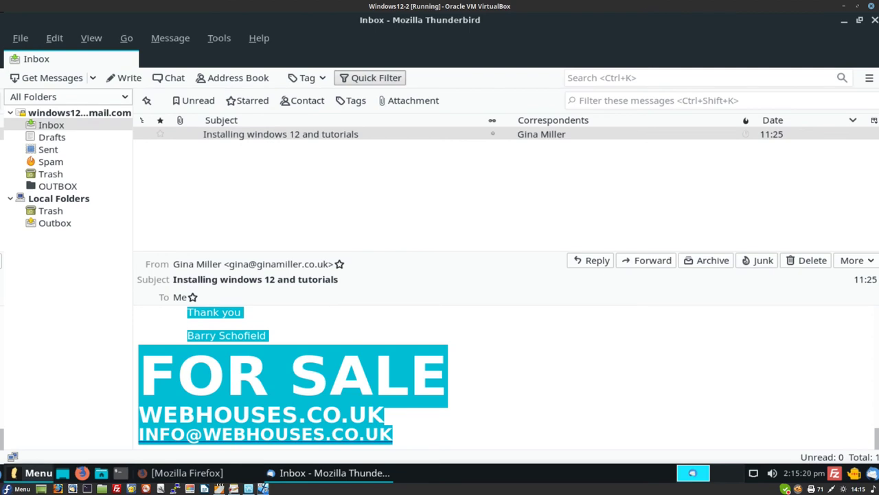
- Add the Office menu's New Document launcher to the panel and start a new Writer document
{"action": "left_click", "coordinate": [34, 473]}
{"action": "left_click", "coordinate": [48, 414]}
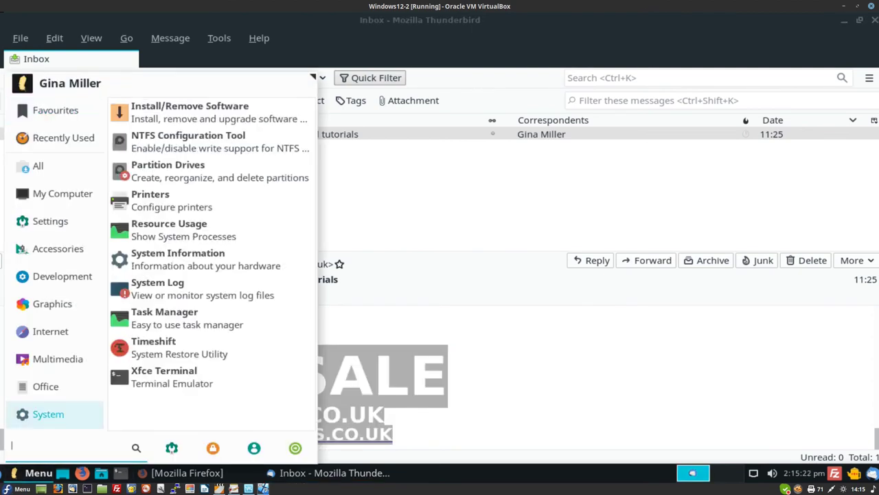
{"action": "left_click", "coordinate": [52, 304]}
{"action": "left_click", "coordinate": [63, 193]}
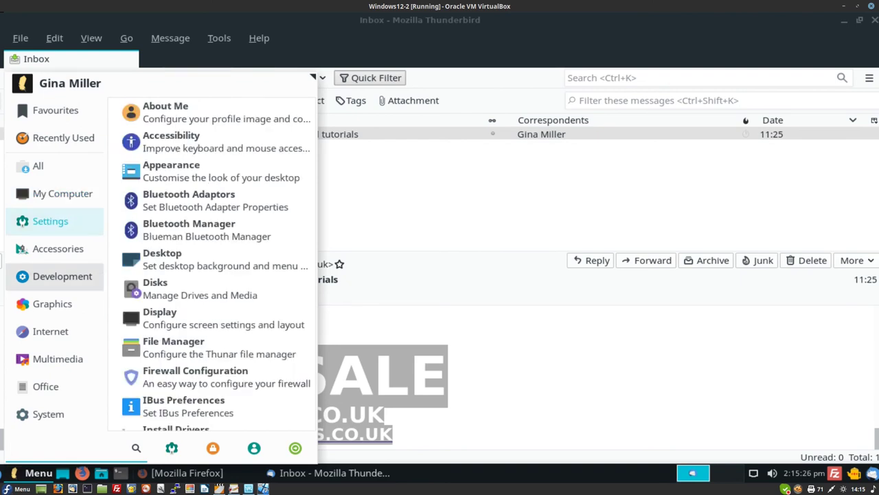
{"action": "mouse_move", "coordinate": [45, 386]}
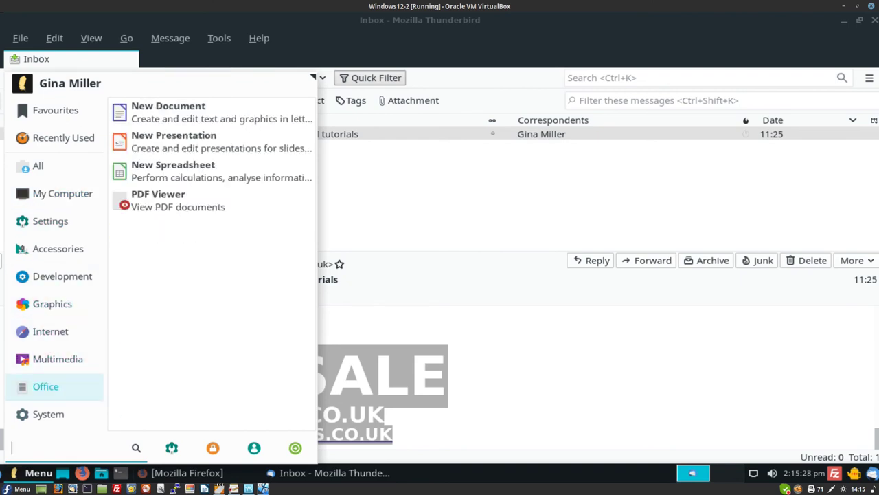
{"action": "right_click", "coordinate": [300, 116]}
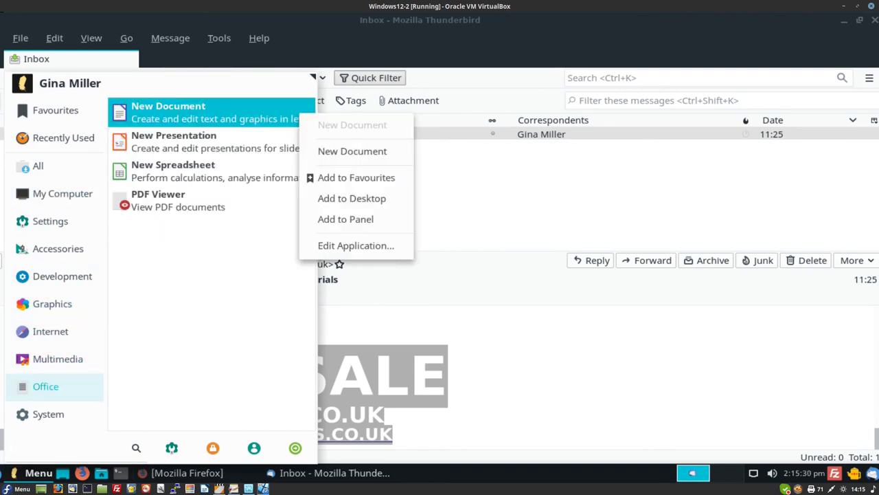
{"action": "left_click", "coordinate": [345, 218]}
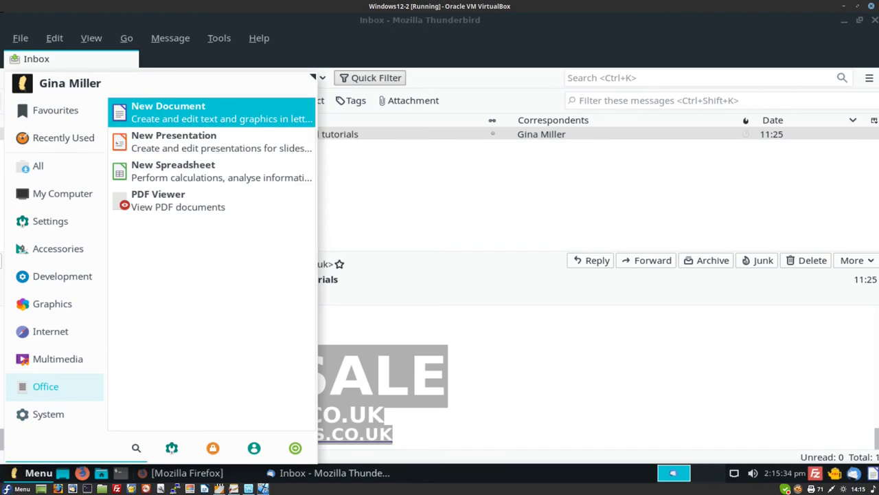
{"action": "left_click", "coordinate": [673, 473]}
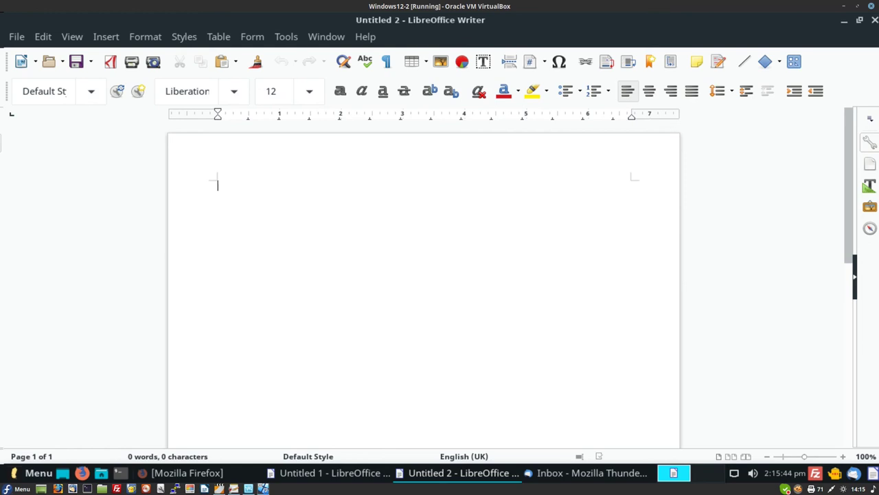
- Paste the email text with the FOR SALE sign, delete blank lines above 'Dear Viewer,', and start saving
{"action": "key", "text": "ctrl+v"}
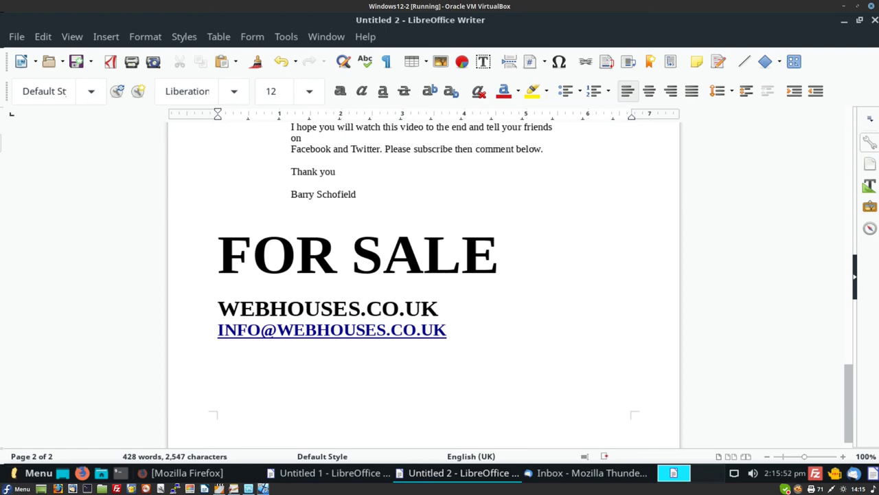
{"action": "scroll", "coordinate": [423, 275], "scroll_direction": "up", "scroll_amount": 10}
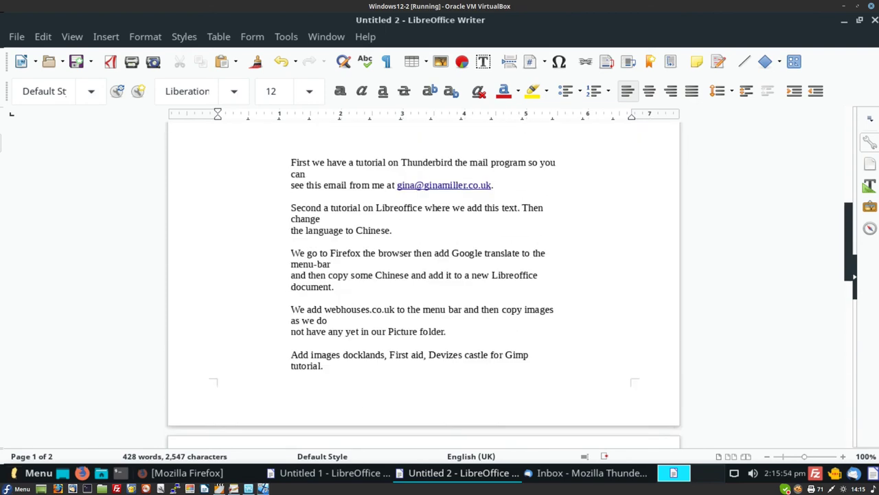
{"action": "scroll", "coordinate": [423, 275], "scroll_direction": "up", "scroll_amount": 10}
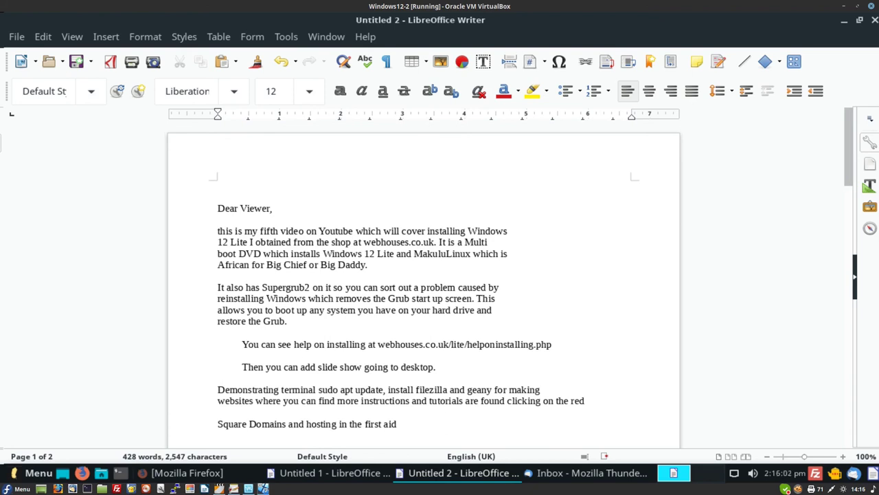
{"action": "left_click", "coordinate": [218, 208]}
{"action": "key", "text": "Delete"}
{"action": "key", "text": "Delete"}
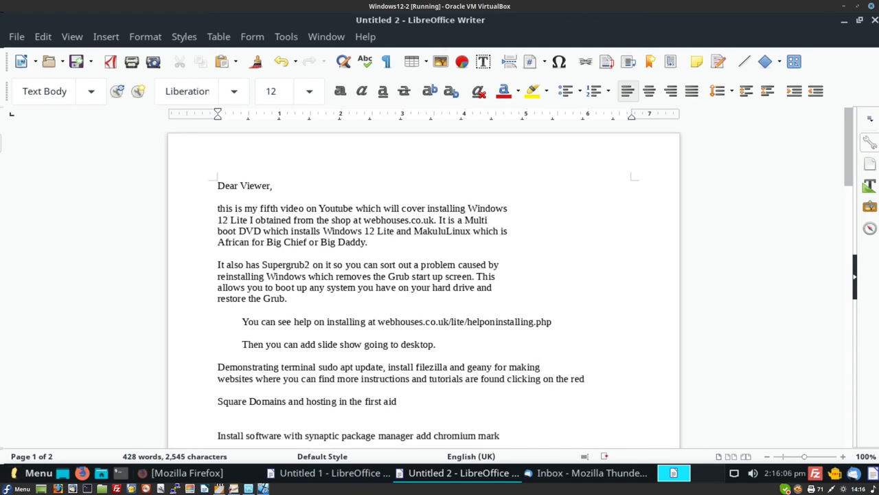
{"action": "key", "text": "ctrl+s"}
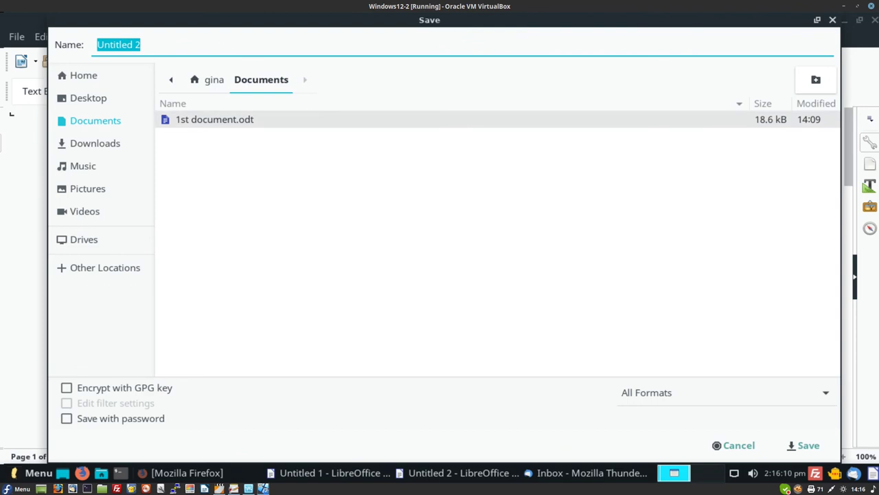
{"action": "left_click", "coordinate": [141, 45]}
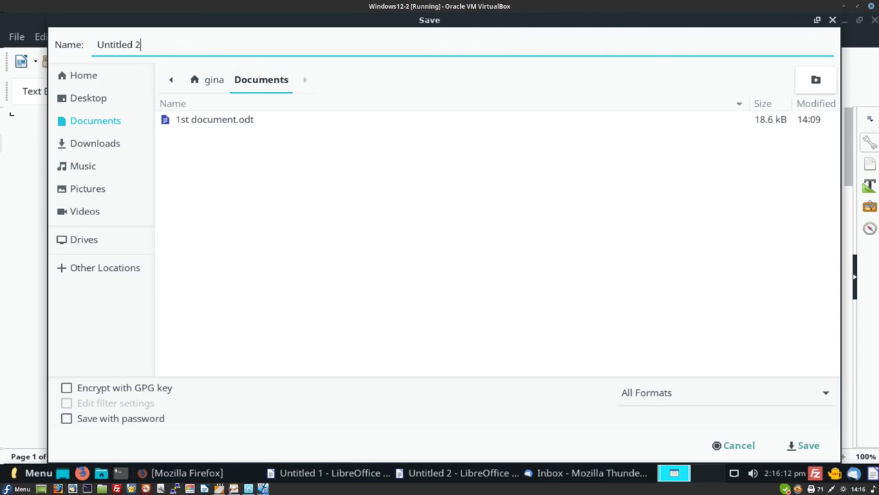
{"action": "key", "text": "BackSpace"}
{"action": "key", "text": "BackSpace"}
{"action": "key", "text": "BackSpace"}
{"action": "key", "text": "BackSpace"}
{"action": "key", "text": "BackSpace"}
{"action": "key", "text": "BackSpace"}
{"action": "key", "text": "BackSpace"}
{"action": "key", "text": "BackSpace"}
{"action": "key", "text": "BackSpace"}
{"action": "key", "text": "BackSpace"}
{"action": "type", "text": "work"}
{"action": "left_click", "coordinate": [804, 445]}
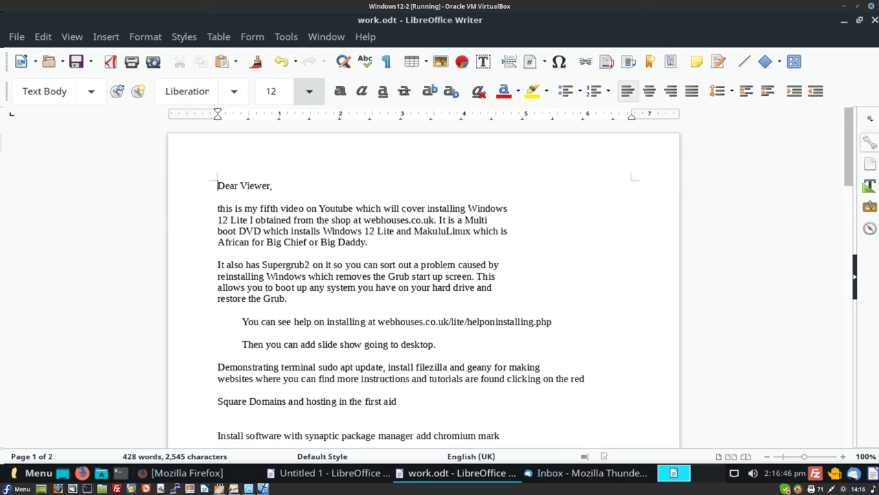
- Export the letter as a PDF named work into the Documents folder
{"action": "key", "text": "alt+f"}
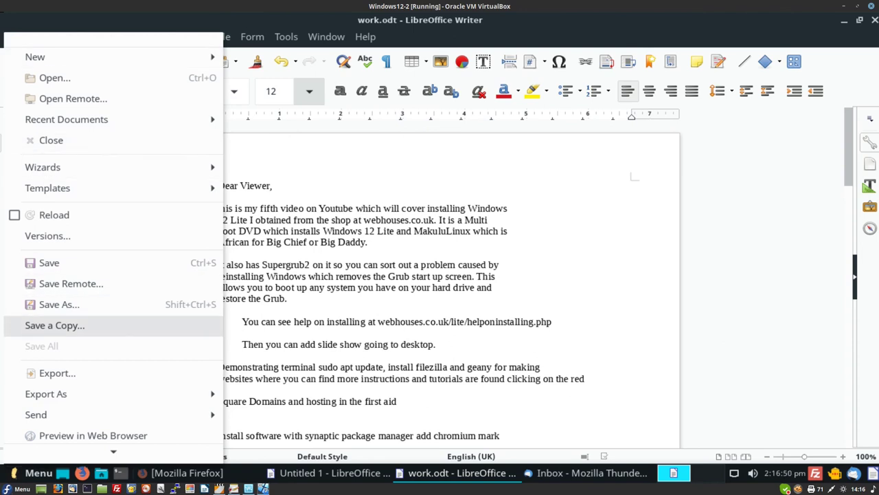
{"action": "mouse_move", "coordinate": [46, 394]}
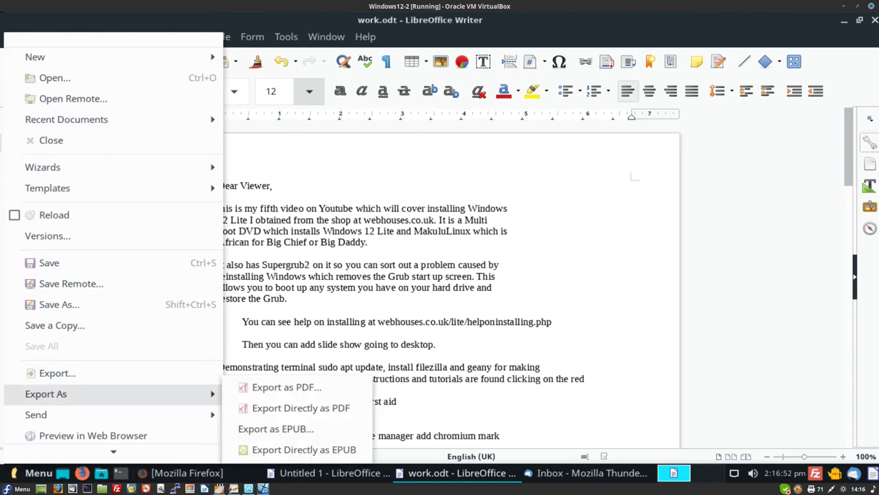
{"action": "key", "text": "Right"}
{"action": "key", "text": "Return"}
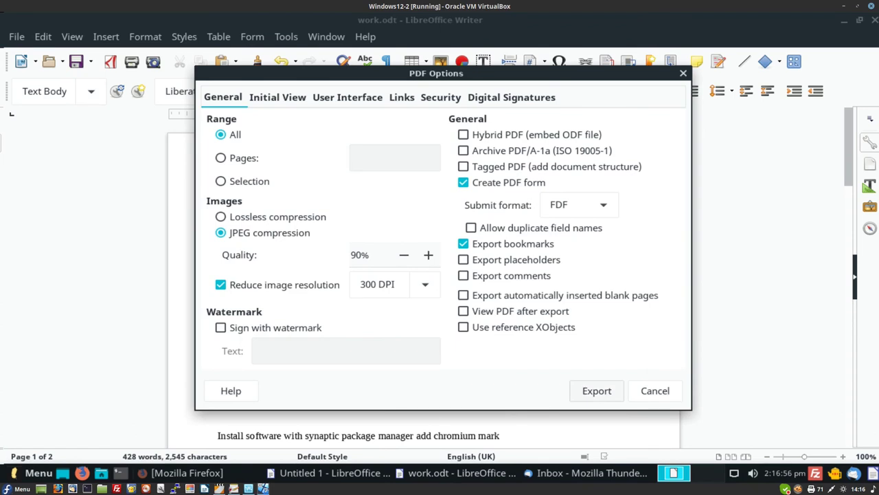
{"action": "key", "text": "Return"}
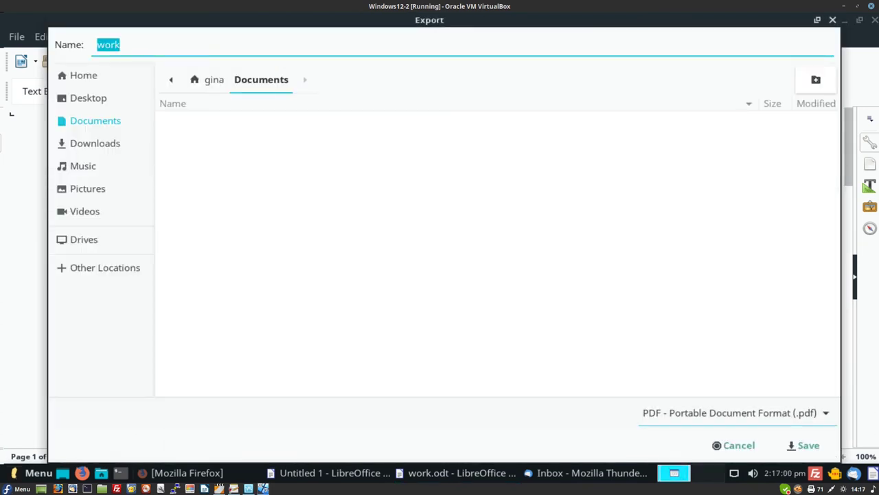
{"action": "left_click", "coordinate": [804, 446]}
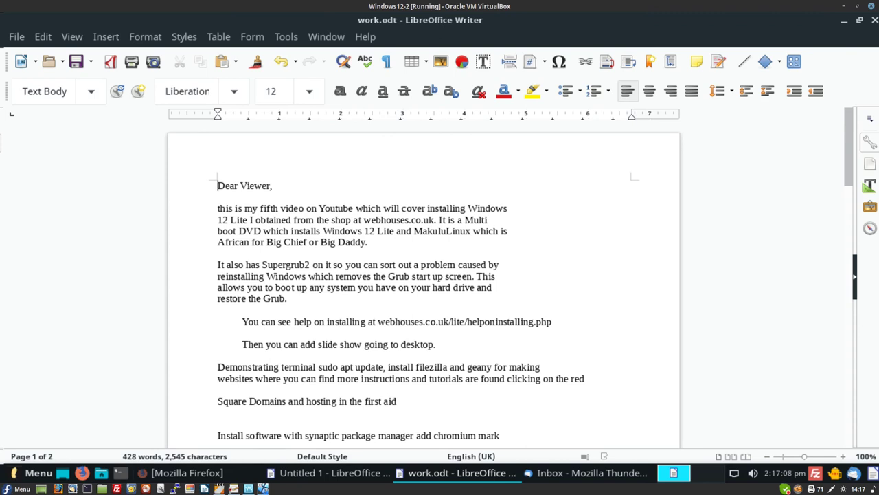
- Save the work document and minimise the work.odt window
{"action": "key", "text": "alt+f"}
{"action": "key", "text": "Down"}
{"action": "key", "text": "Down"}
{"action": "key", "text": "Down"}
{"action": "key", "text": "Down"}
{"action": "key", "text": "Down"}
{"action": "key", "text": "Down"}
{"action": "key", "text": "Down"}
{"action": "key", "text": "Down"}
{"action": "key", "text": "Down"}
{"action": "key", "text": "Down"}
{"action": "key", "text": "Down"}
{"action": "key", "text": "Down"}
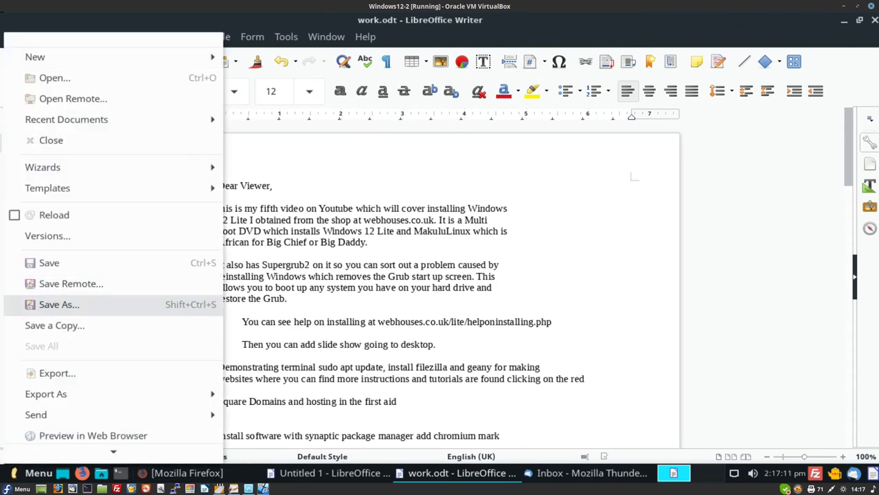
{"action": "key", "text": "Up"}
{"action": "key", "text": "Up"}
{"action": "key", "text": "Return"}
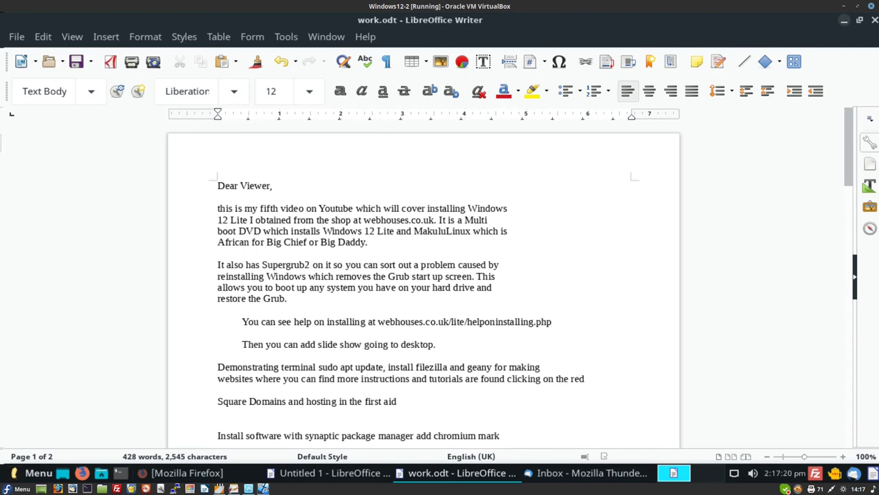
{"action": "left_click", "coordinate": [845, 20]}
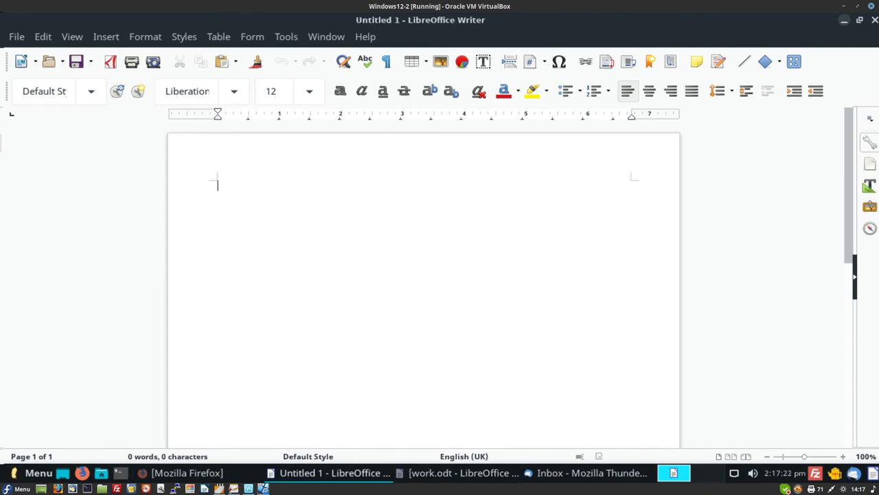
- Minimise Untitled 1 and open the mail.com account's start page in Thunderbird
{"action": "left_click", "coordinate": [845, 20]}
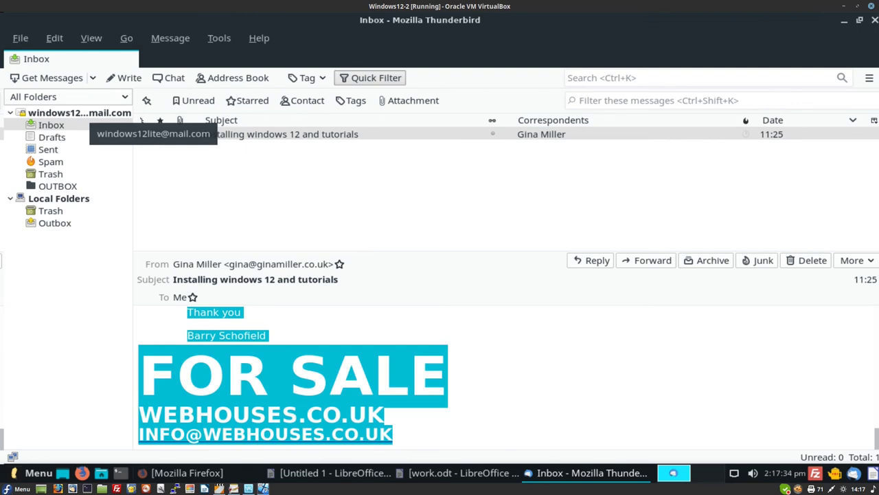
{"action": "left_click", "coordinate": [79, 112]}
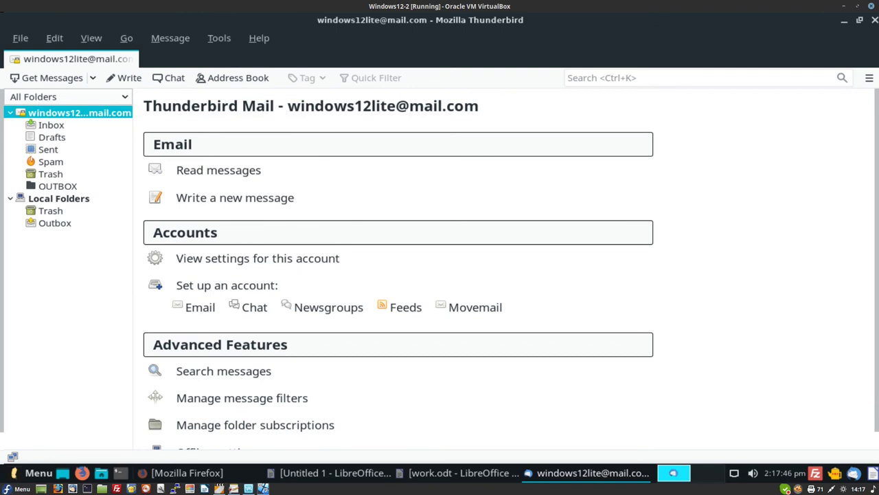
- Browse Thunderbird's Tools, Message, File, Edit, View and Help menus
{"action": "key", "text": "alt+t"}
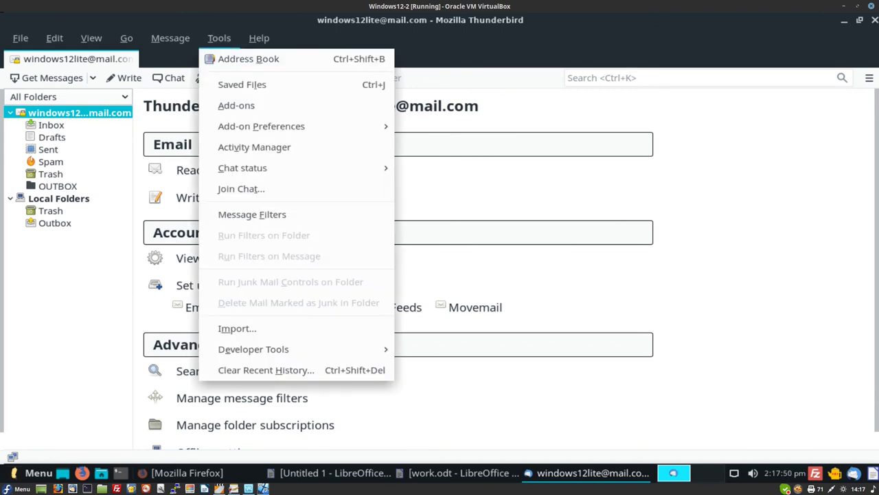
{"action": "key", "text": "Left"}
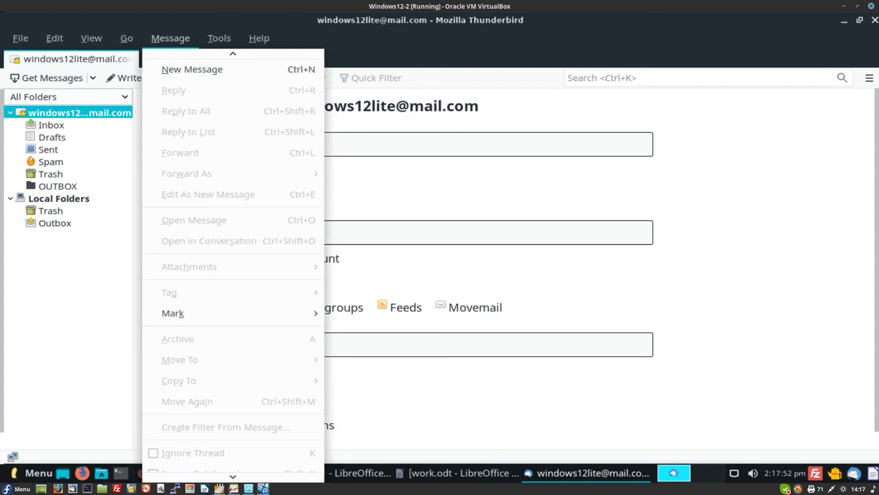
{"action": "key", "text": "Escape"}
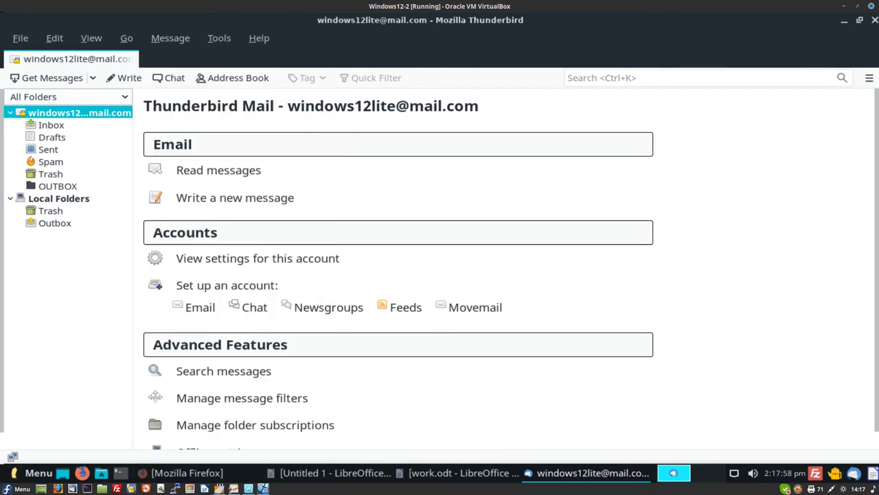
{"action": "key", "text": "alt+f"}
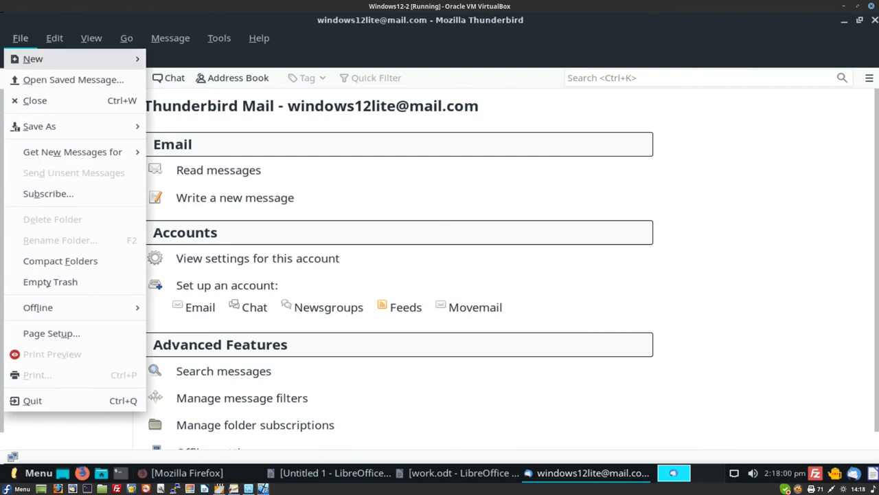
{"action": "mouse_move", "coordinate": [69, 307]}
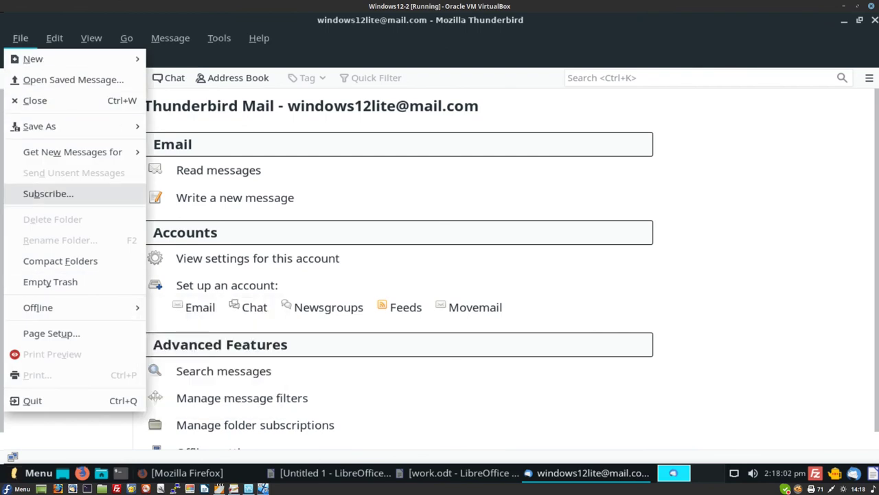
{"action": "mouse_move", "coordinate": [54, 37]}
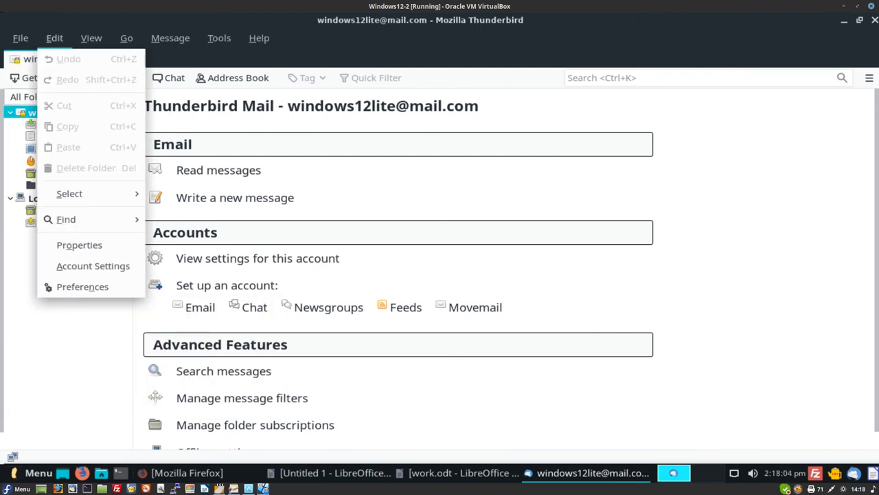
{"action": "mouse_move", "coordinate": [92, 38]}
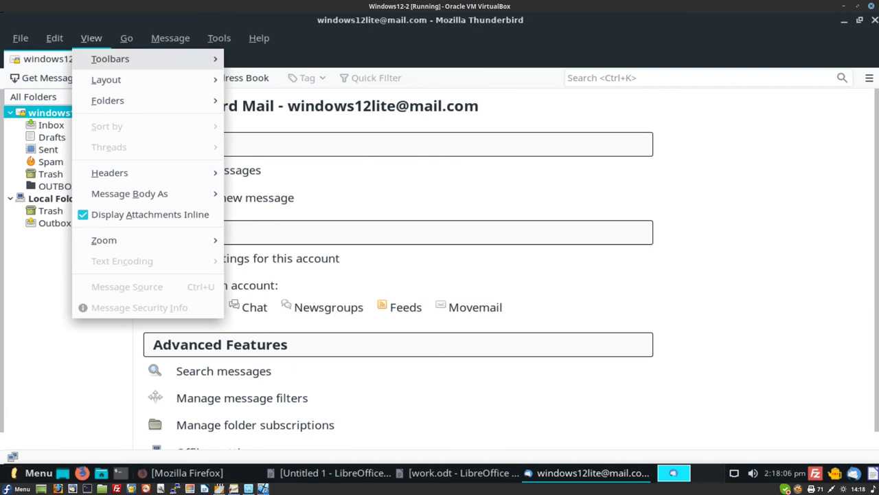
{"action": "mouse_move", "coordinate": [106, 79]}
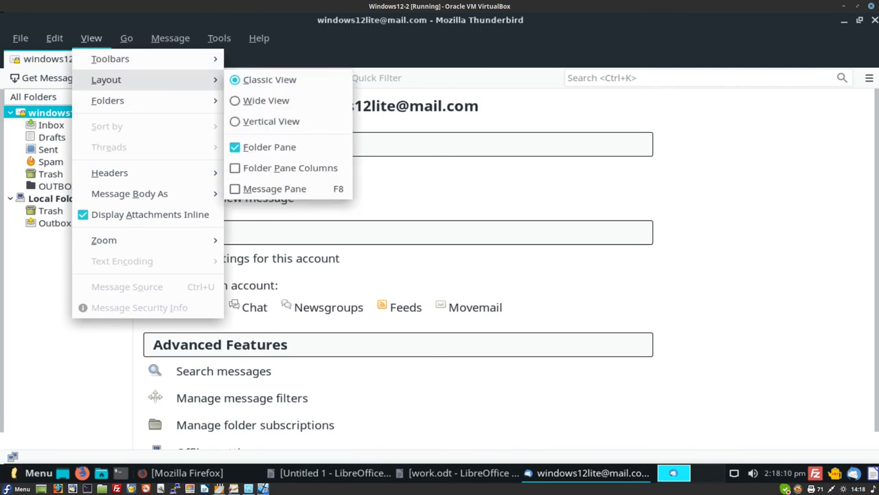
{"action": "mouse_move", "coordinate": [170, 38]}
{"action": "mouse_move", "coordinate": [220, 38]}
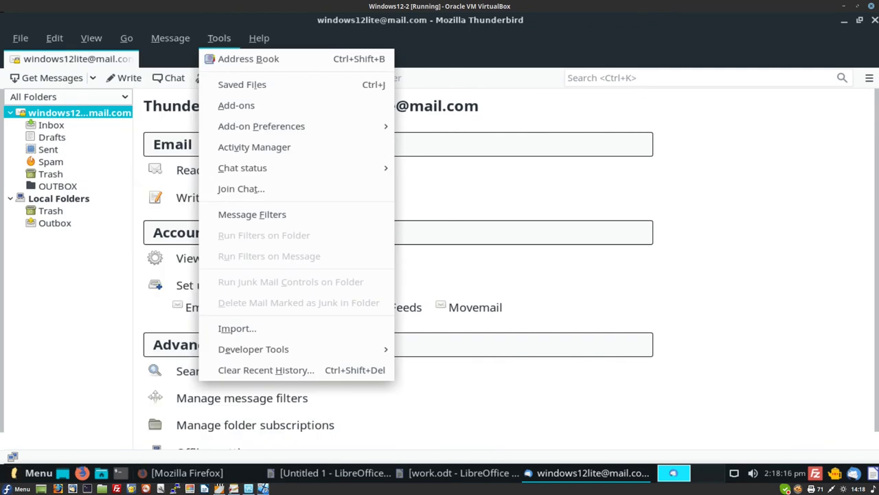
{"action": "mouse_move", "coordinate": [259, 38]}
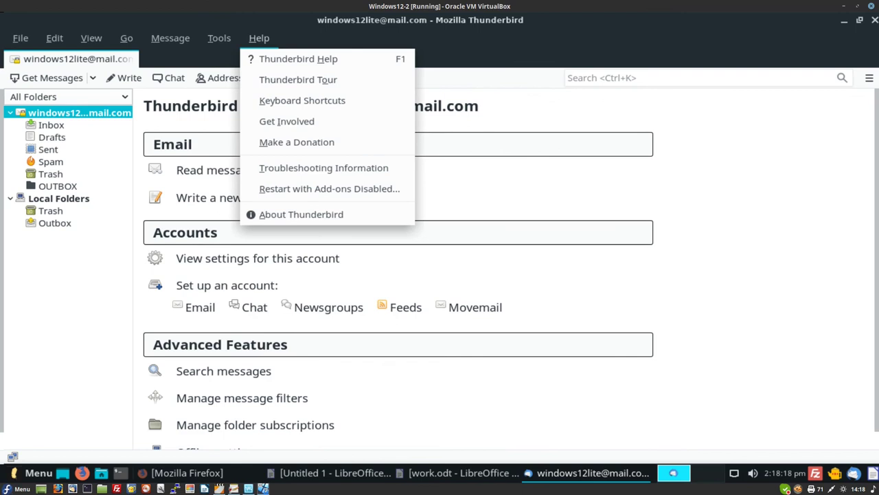
{"action": "key", "text": "Escape"}
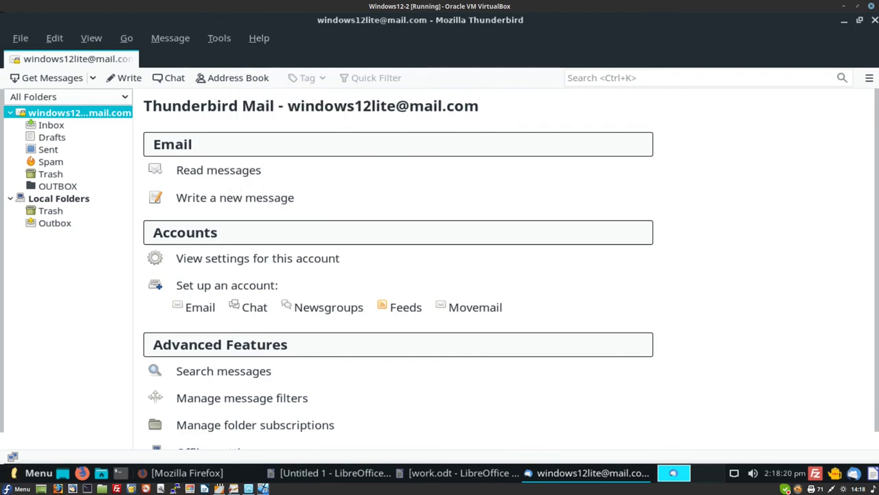
- Look over Preferences from the app menu, then minimise Thunderbird to show the desktop
{"action": "left_click", "coordinate": [869, 78]}
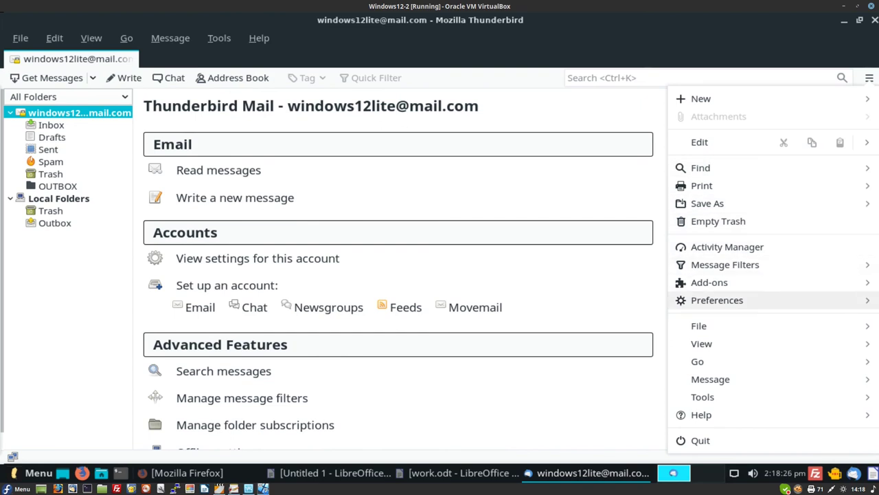
{"action": "left_click", "coordinate": [717, 297]}
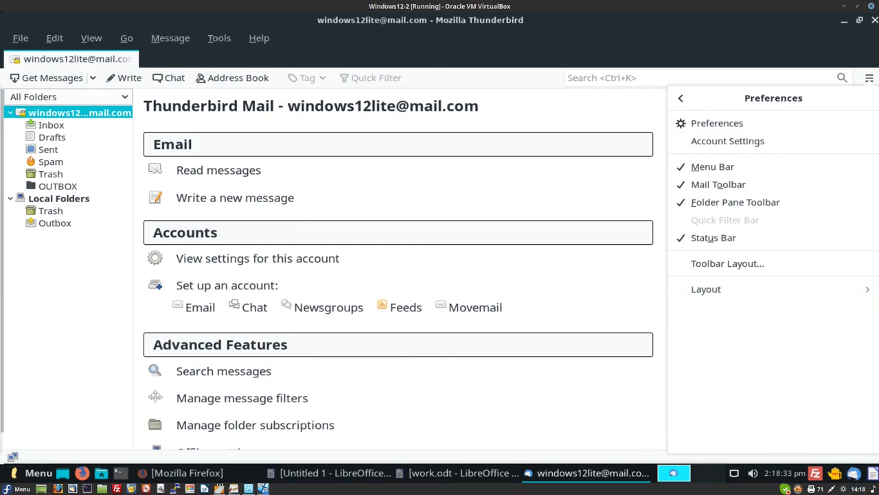
{"action": "key", "text": "Escape"}
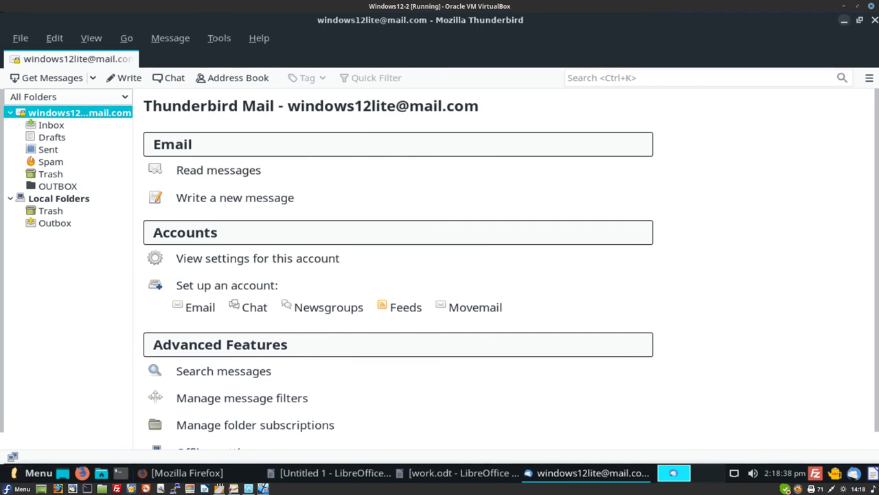
{"action": "left_click", "coordinate": [845, 19]}
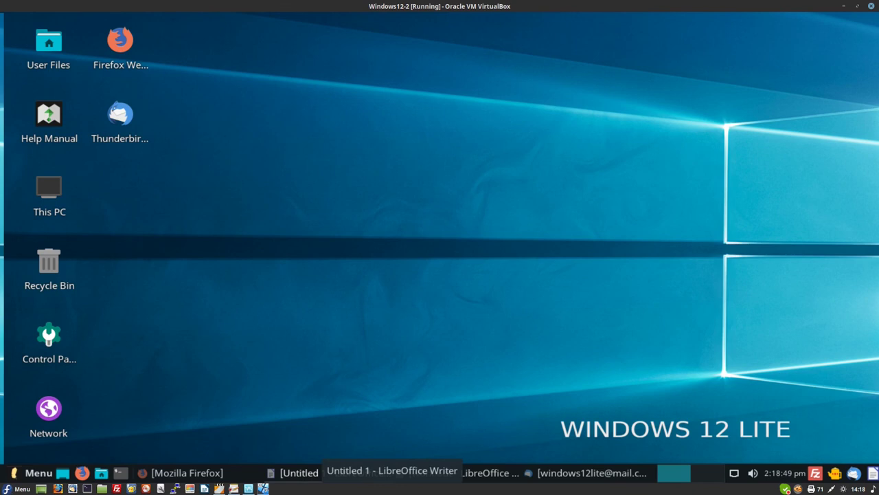
- Bring Untitled 1 to the front and step through the File > New document types
{"action": "left_click", "coordinate": [302, 473]}
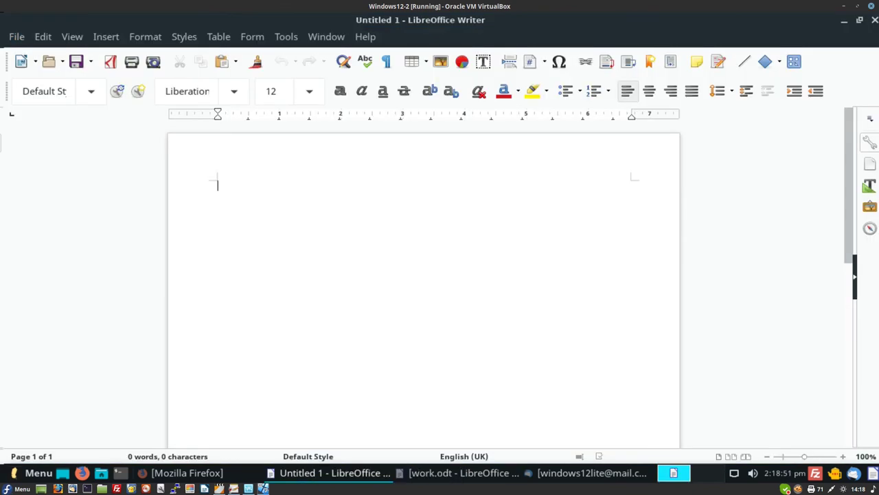
{"action": "key", "text": "alt+f"}
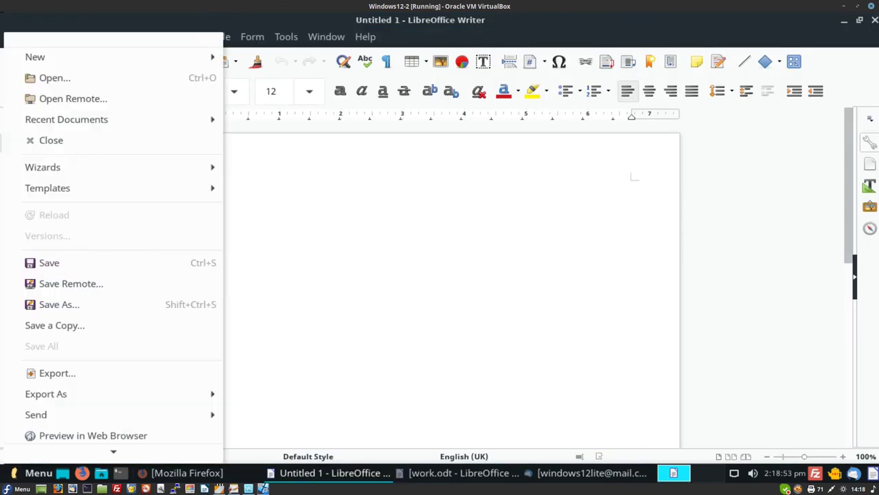
{"action": "key", "text": "Down"}
{"action": "key", "text": "Right"}
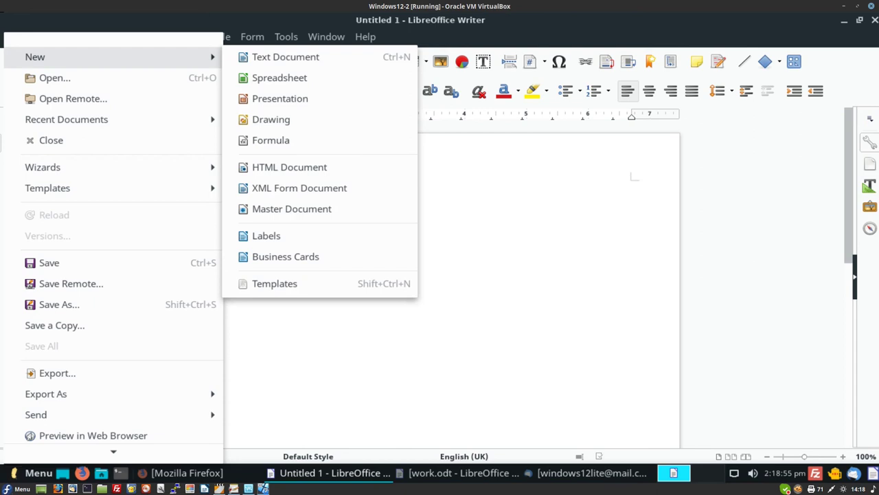
{"action": "key", "text": "Down"}
{"action": "key", "text": "Down"}
{"action": "key", "text": "Down"}
{"action": "key", "text": "Down"}
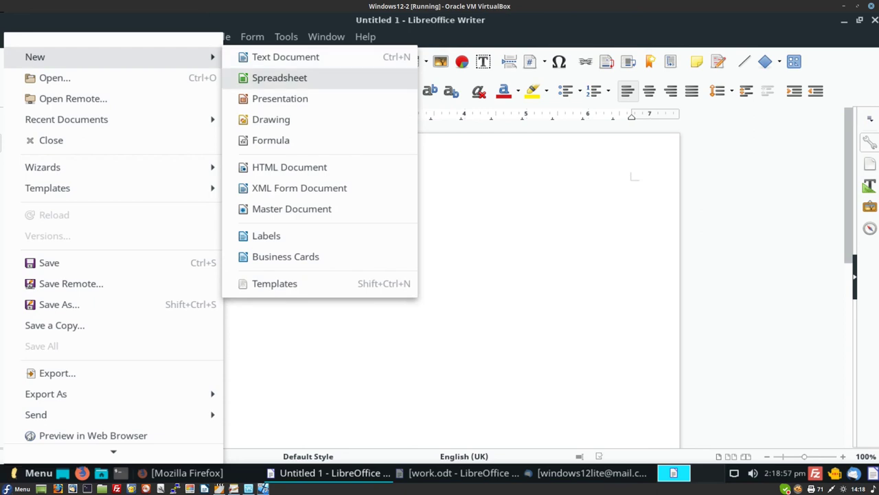
{"action": "key", "text": "Down"}
{"action": "key", "text": "Return"}
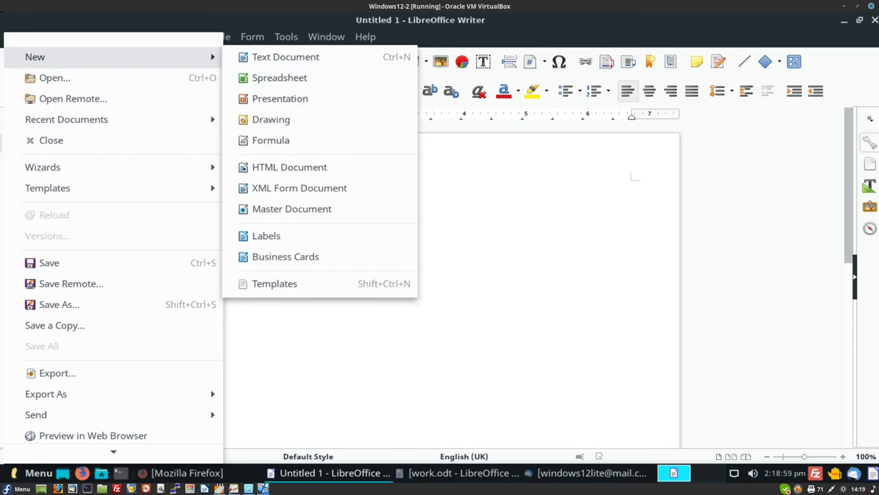
{"action": "key", "text": "Down"}
- Close Writer's menus, hide the Writer window to the desktop, and open the taskbar Menu
{"action": "key", "text": "Escape"}
{"action": "key", "text": "super+d"}
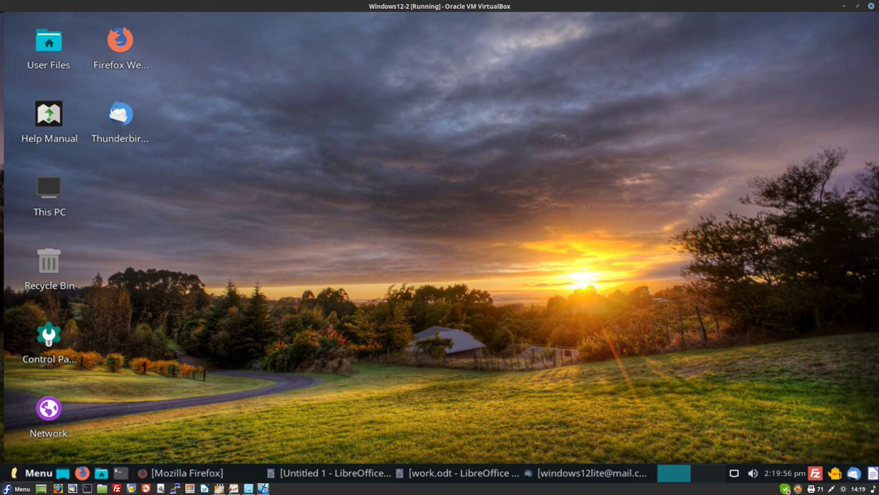
{"action": "left_click", "coordinate": [33, 473]}
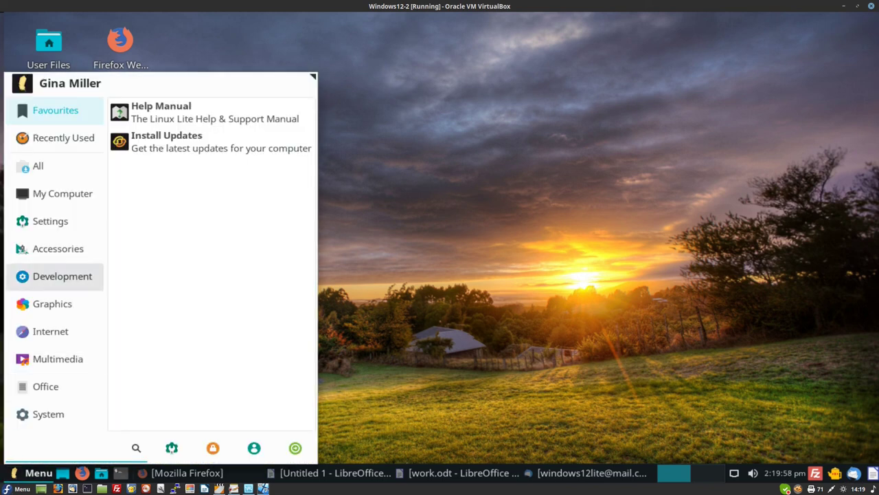
- Add GIMP from Graphics to the panel, close the menu and hide the VLC window
{"action": "left_click", "coordinate": [50, 220]}
{"action": "left_click", "coordinate": [62, 275]}
{"action": "left_click", "coordinate": [53, 303]}
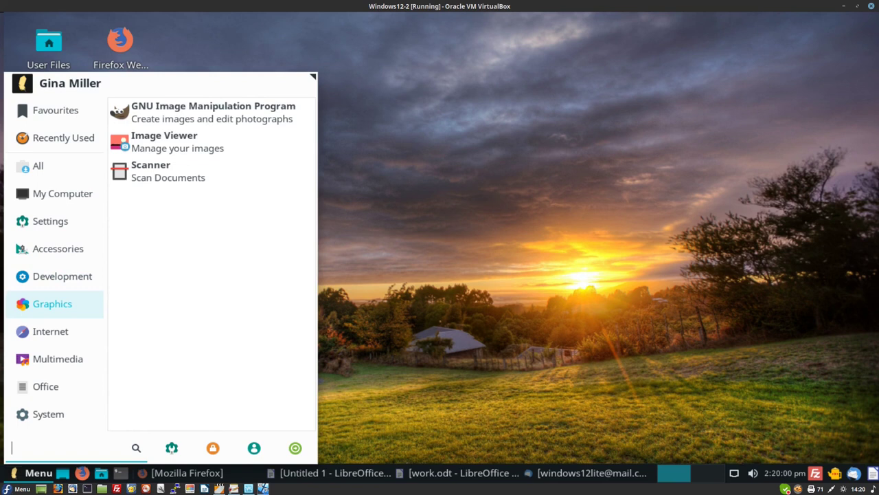
{"action": "right_click", "coordinate": [269, 117]}
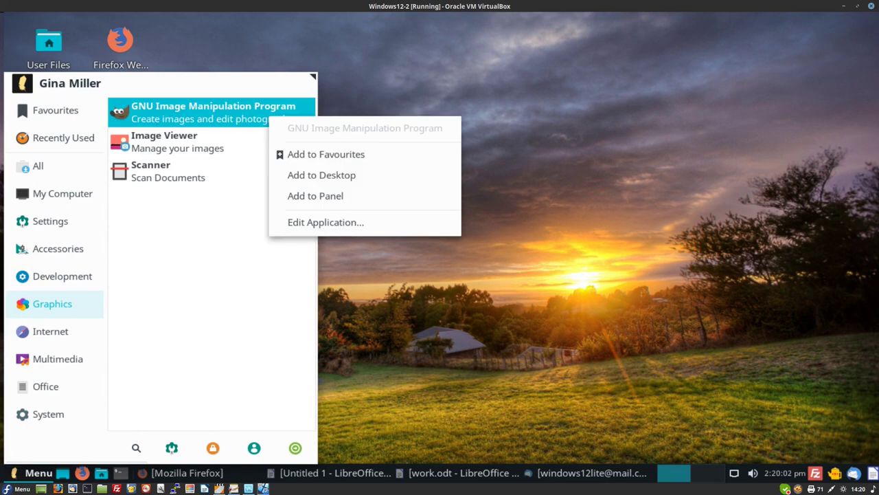
{"action": "left_click", "coordinate": [316, 195]}
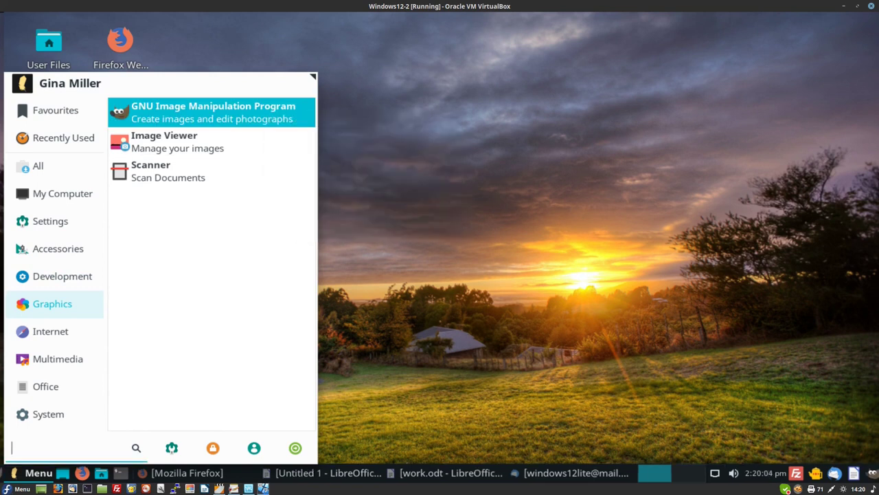
{"action": "key", "text": "Escape"}
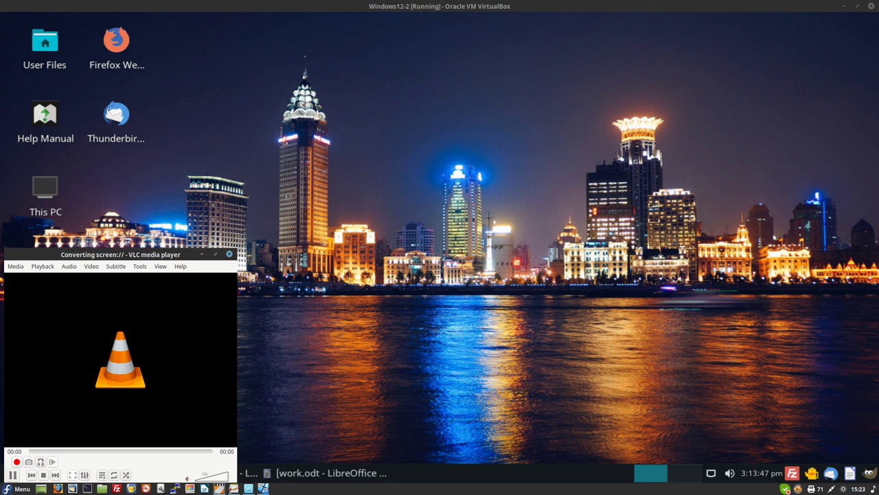
{"action": "left_click", "coordinate": [202, 253]}
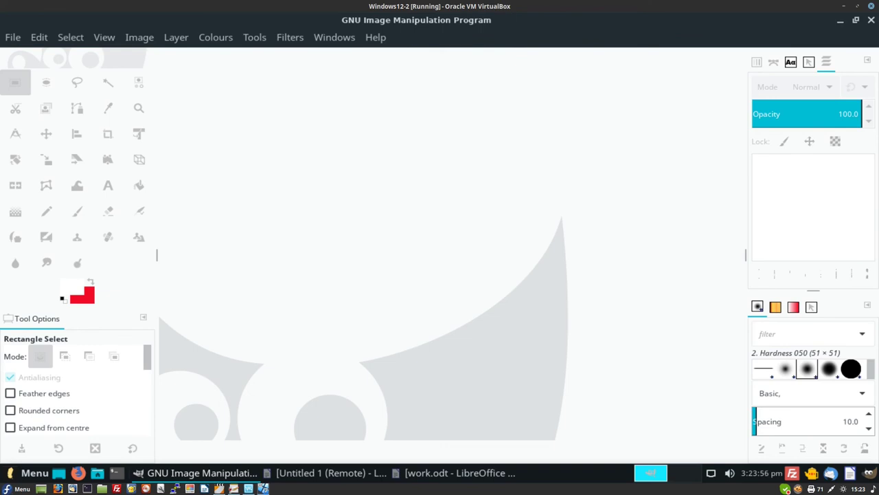
- Create a new image 20 px wide and 600 px high with File > New
{"action": "key", "text": "alt+f"}
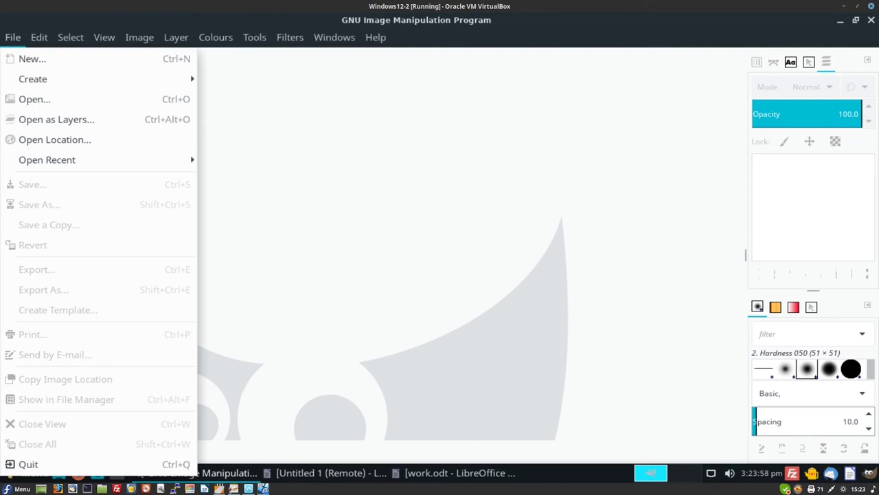
{"action": "key", "text": "Down"}
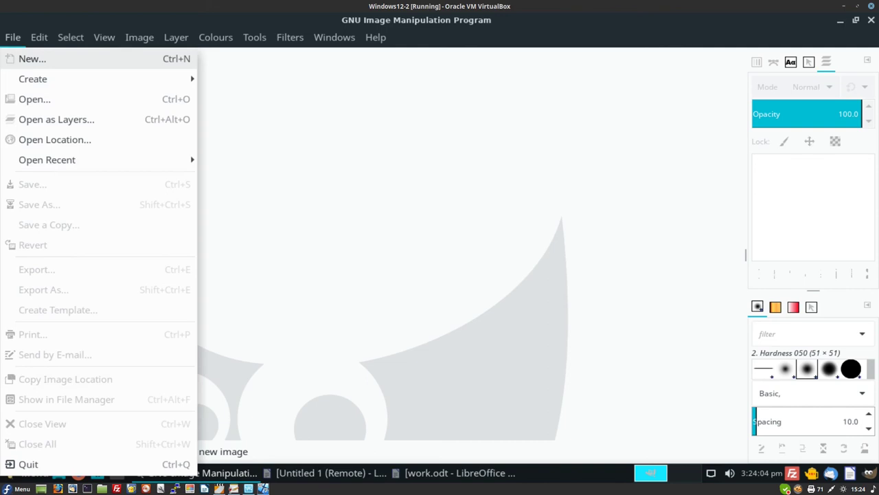
{"action": "key", "text": "Return"}
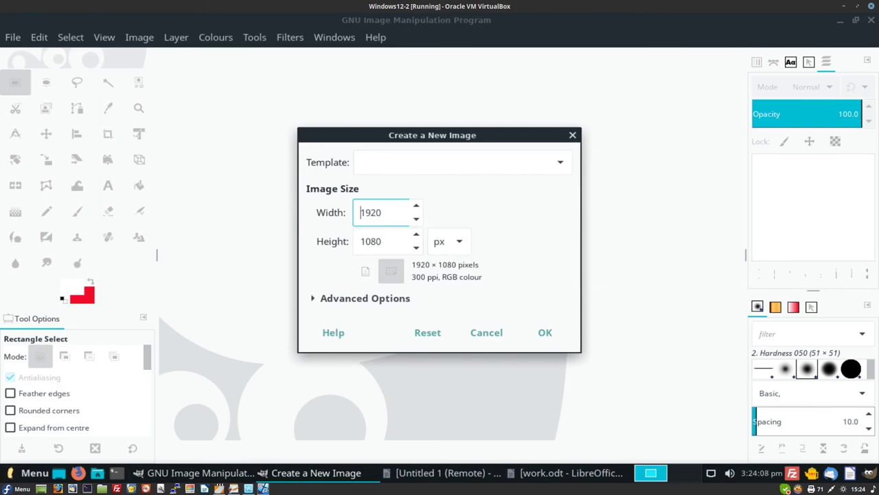
{"action": "left_click", "coordinate": [382, 241]}
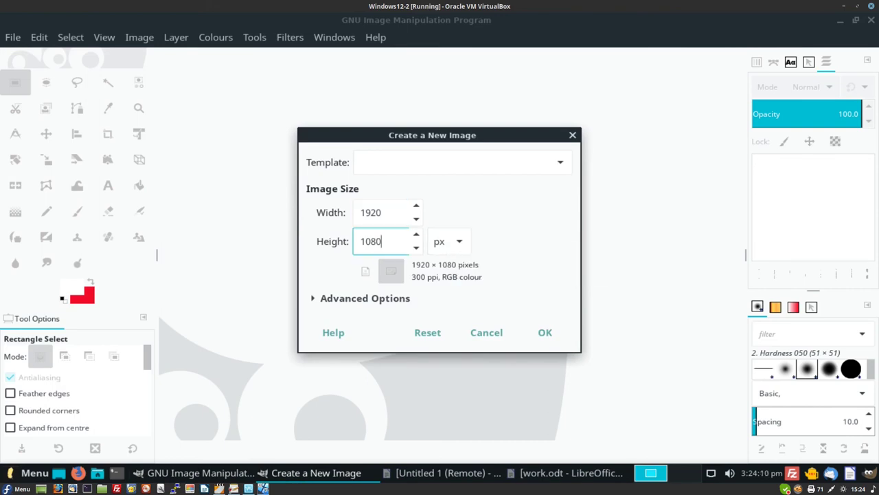
{"action": "key", "text": "BackSpace"}
{"action": "key", "text": "BackSpace"}
{"action": "key", "text": "BackSpace"}
{"action": "key", "text": "BackSpace"}
{"action": "type", "text": "600"}
{"action": "left_click", "coordinate": [382, 212]}
{"action": "key", "text": "BackSpace"}
{"action": "key", "text": "BackSpace"}
{"action": "key", "text": "BackSpace"}
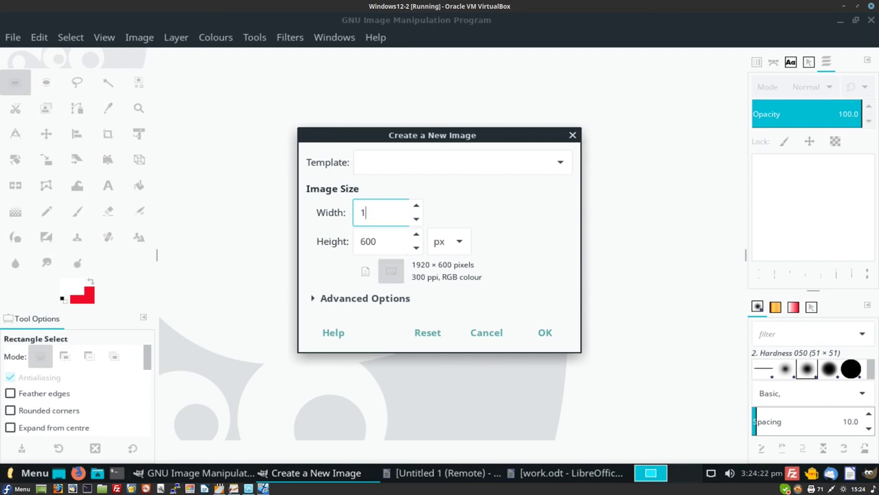
{"action": "key", "text": "BackSpace"}
{"action": "type", "text": "20"}
{"action": "left_click", "coordinate": [545, 332]}
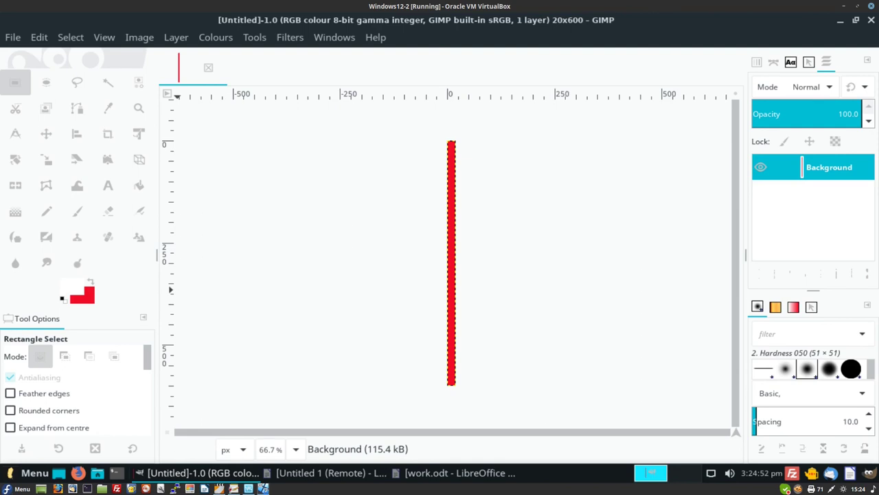
- Set blue as the colour and bucket-fill the 20 × 600 strip solid blue
{"action": "left_click", "coordinate": [84, 297]}
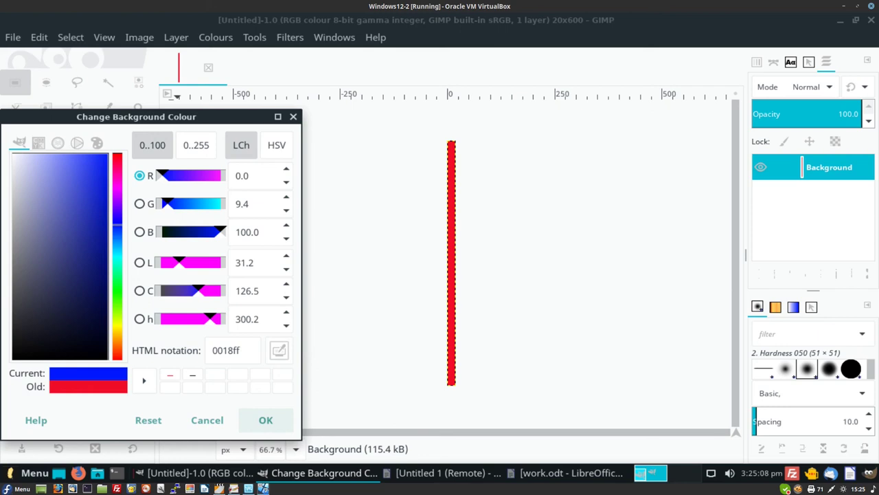
{"action": "left_click", "coordinate": [265, 420]}
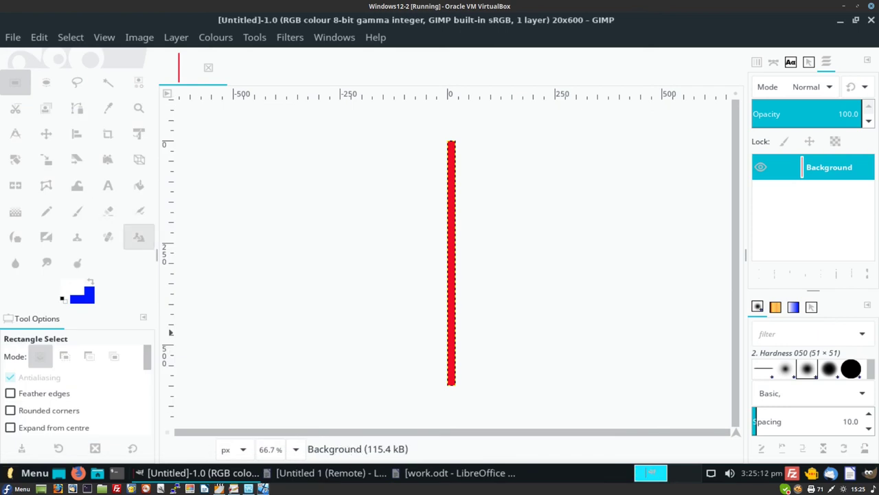
{"action": "left_click", "coordinate": [139, 185]}
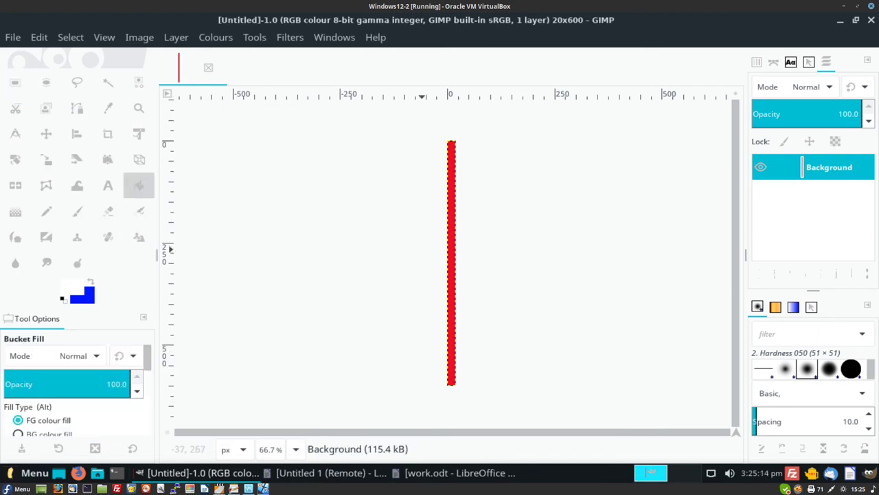
{"action": "left_click", "coordinate": [450, 243]}
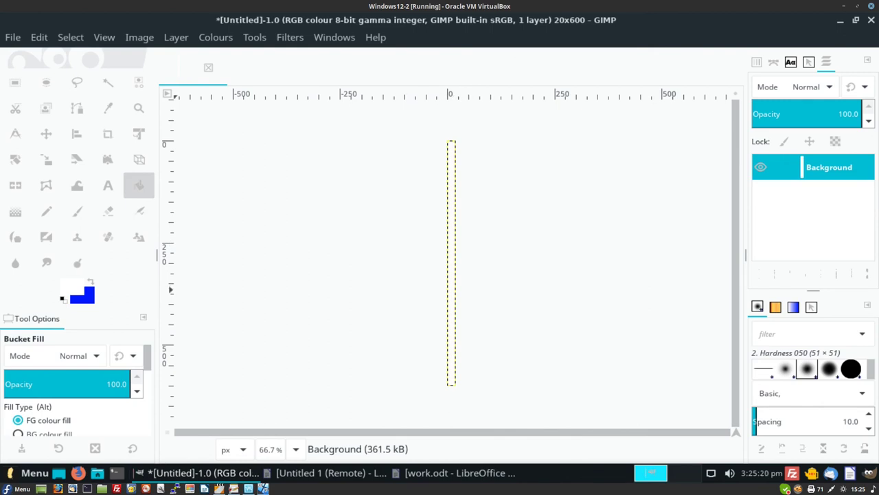
{"action": "key", "text": "x"}
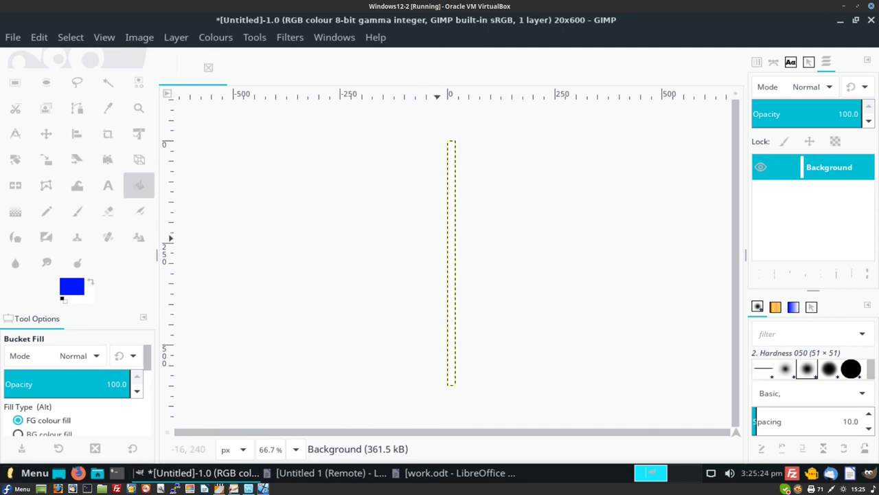
{"action": "left_click", "coordinate": [452, 249]}
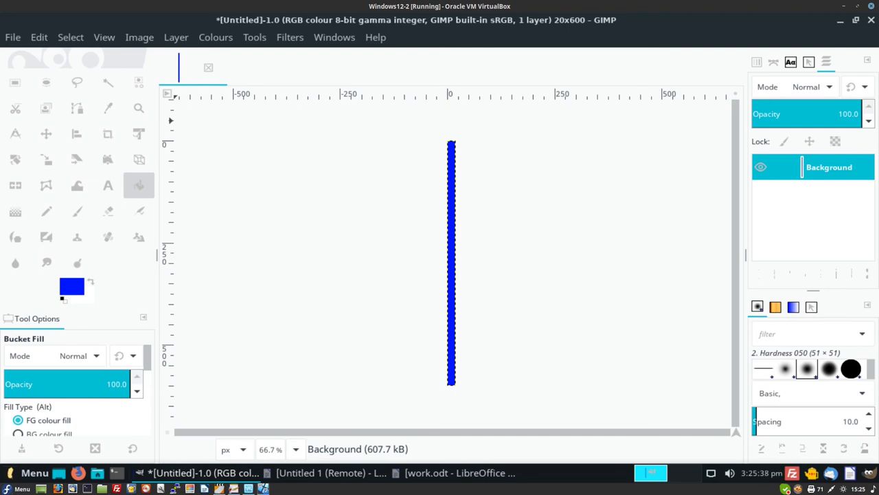
{"action": "key", "text": "alt+e"}
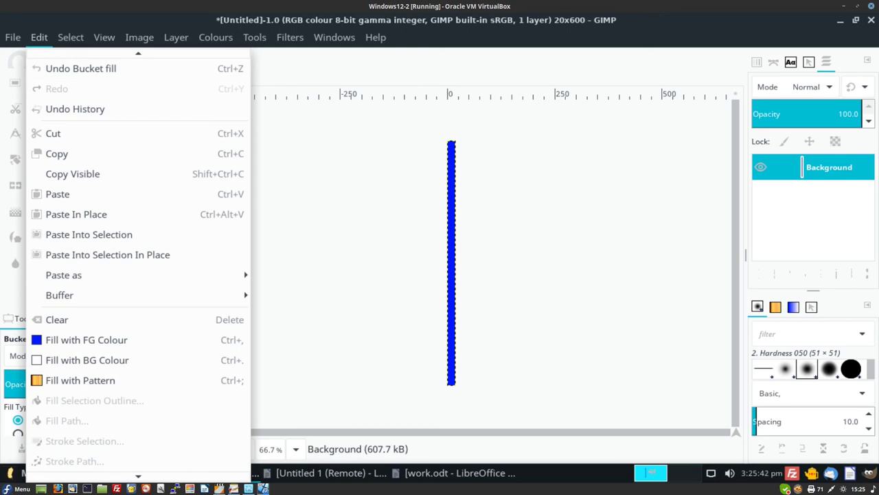
- Copy the blue strip and open devizescastle.jpg, converting it to the built-in colour profile
{"action": "key", "text": "Return"}
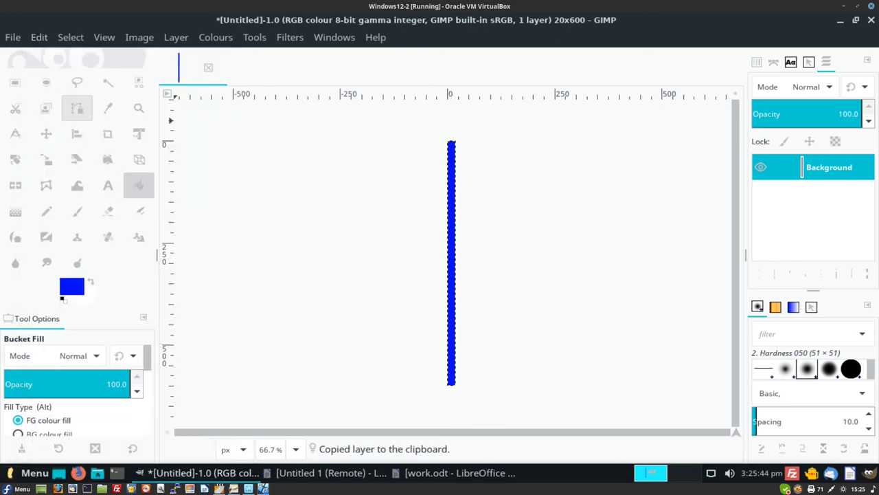
{"action": "key", "text": "alt+f"}
{"action": "key", "text": "Down"}
{"action": "key", "text": "Down"}
{"action": "key", "text": "Down"}
{"action": "key", "text": "Down"}
{"action": "key", "text": "Down"}
{"action": "key", "text": "Down"}
{"action": "key", "text": "Right"}
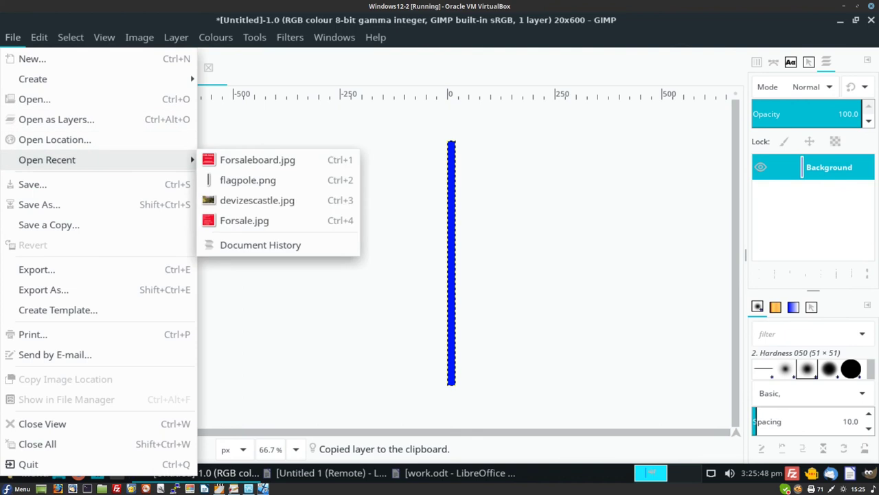
{"action": "key", "text": "Left"}
{"action": "key", "text": "Down"}
{"action": "key", "text": "Up"}
{"action": "key", "text": "Right"}
{"action": "key", "text": "Down"}
{"action": "key", "text": "Down"}
{"action": "key", "text": "Down"}
{"action": "key", "text": "Return"}
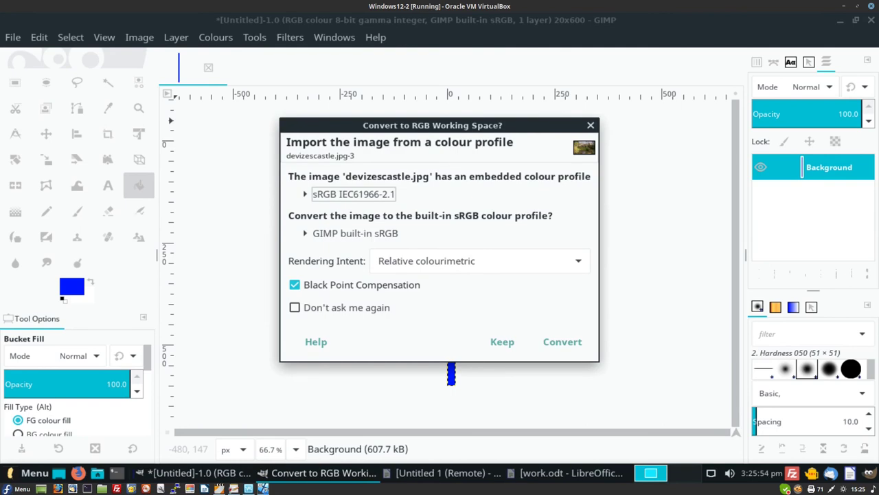
{"action": "key", "text": "Return"}
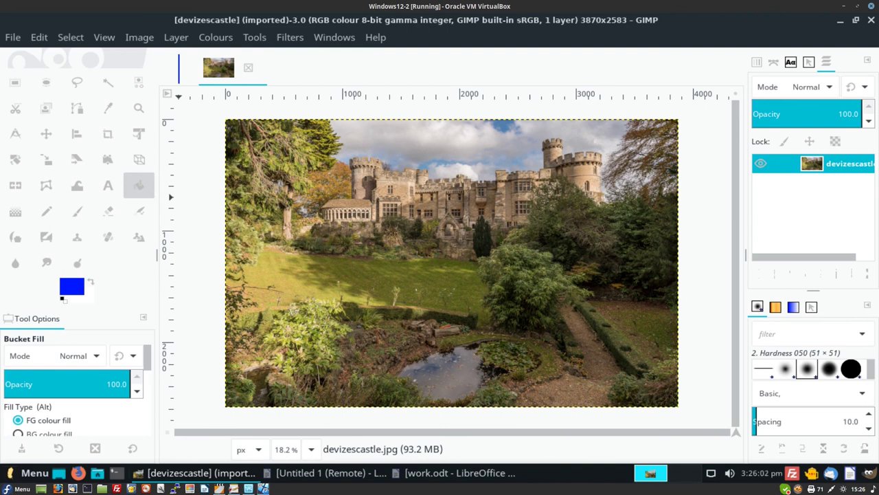
- Paste the blue strip onto the castle photo beside the path and flatten the image
{"action": "key", "text": "alt+e"}
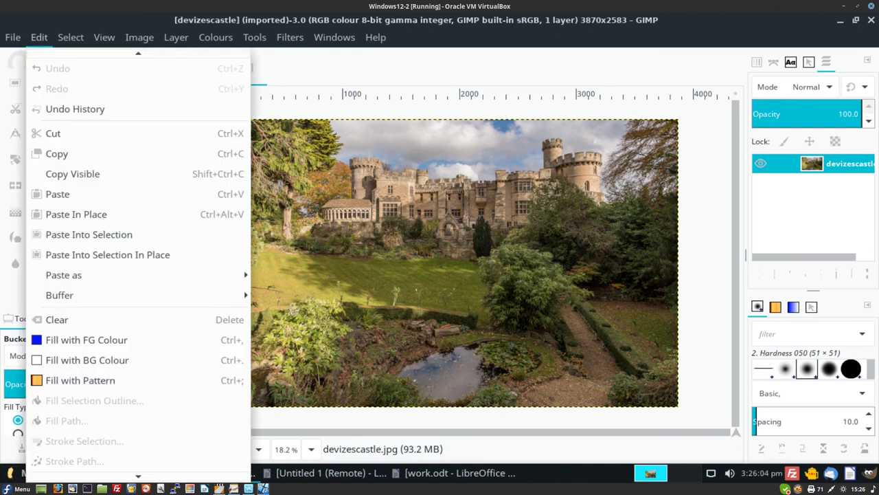
{"action": "key", "text": "Down"}
{"action": "key", "text": "Down"}
{"action": "key", "text": "Down"}
{"action": "key", "text": "Down"}
{"action": "key", "text": "Down"}
{"action": "key", "text": "Return"}
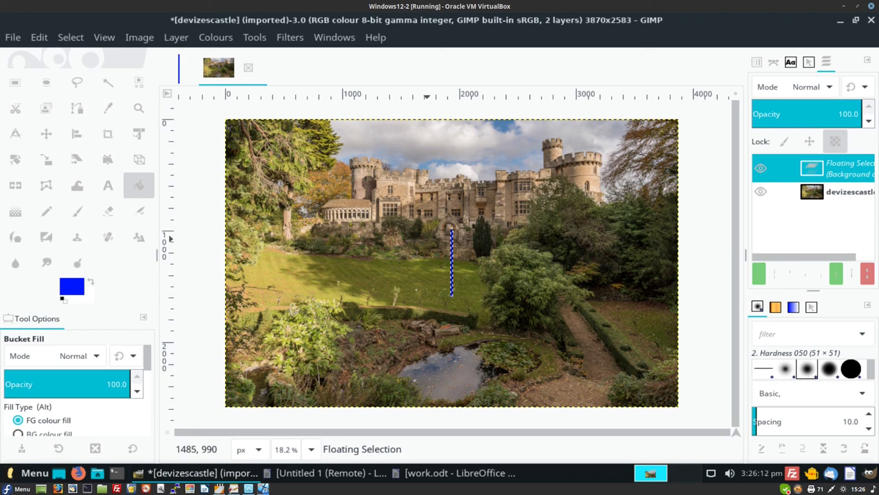
{"action": "key", "text": "r"}
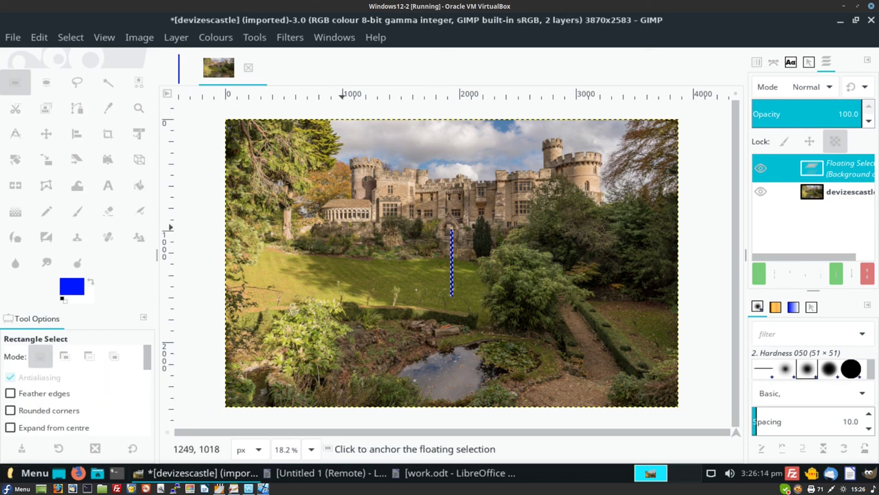
{"action": "left_click_drag", "start_coordinate": [451, 252], "coordinate": [618, 335]}
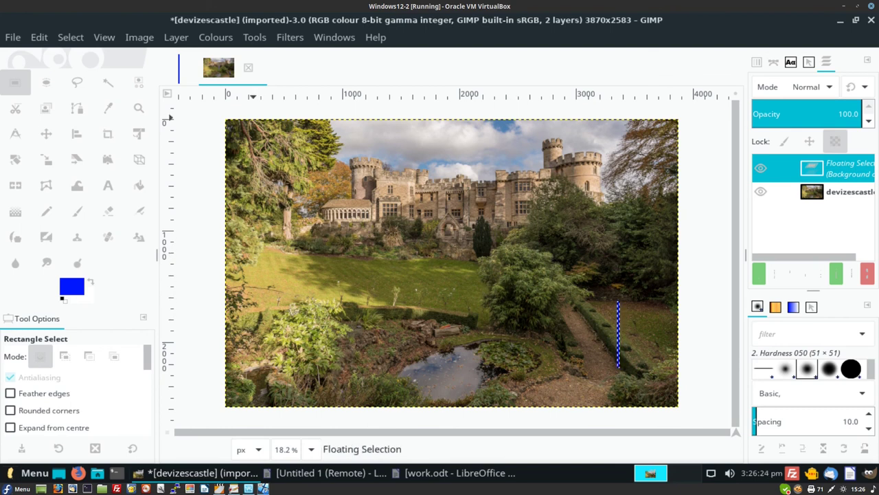
{"action": "left_click", "coordinate": [139, 37]}
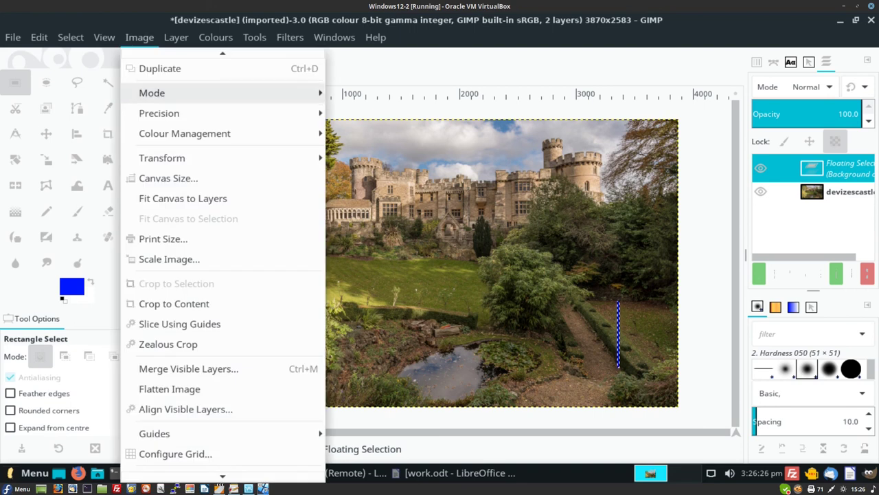
{"action": "left_click", "coordinate": [169, 389]}
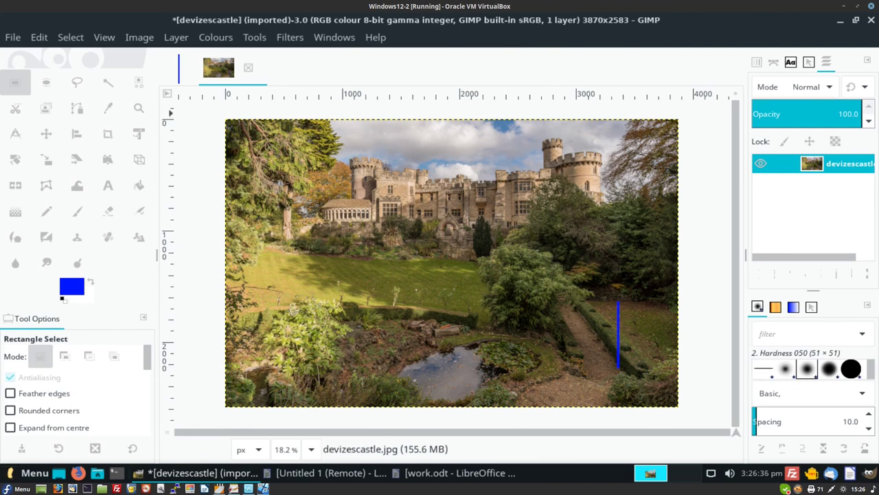
{"action": "left_click", "coordinate": [12, 37]}
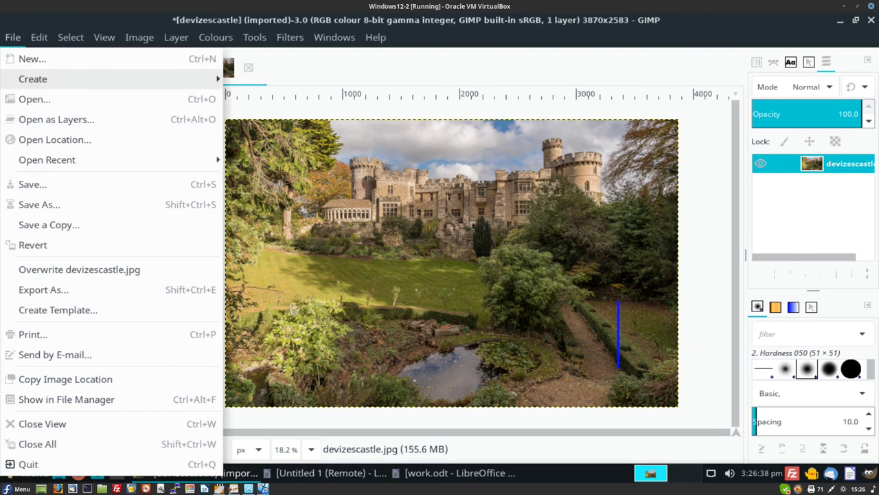
- Open Forsaleboard.jpg from recent files and try a foreground colour without keeping it
{"action": "mouse_move", "coordinate": [138, 159]}
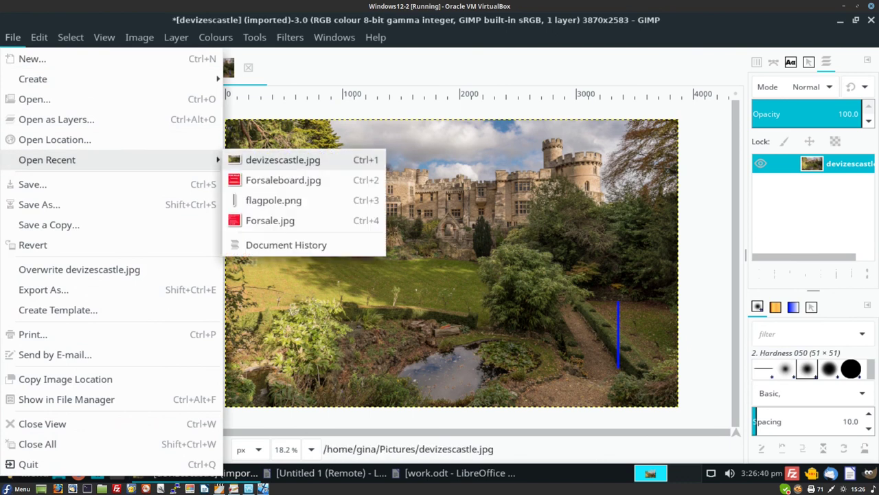
{"action": "left_click", "coordinate": [283, 180]}
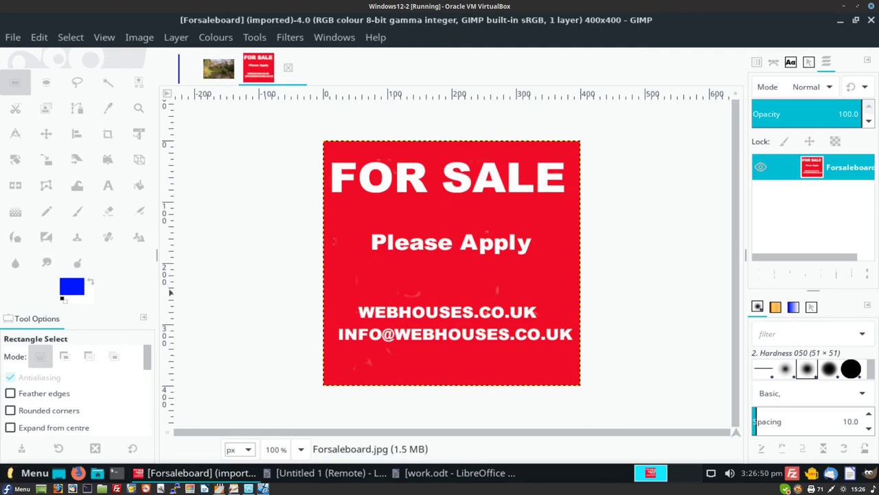
{"action": "left_click", "coordinate": [71, 286]}
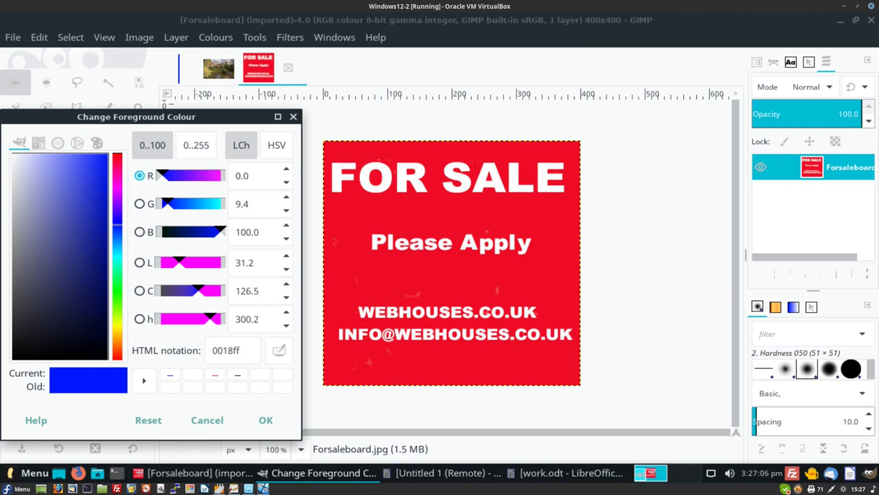
{"action": "left_click", "coordinate": [42, 318]}
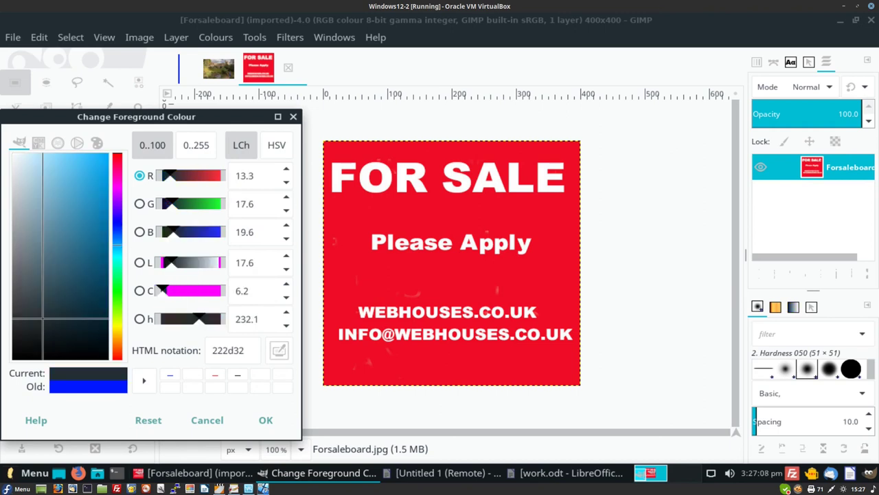
{"action": "left_click", "coordinate": [207, 419]}
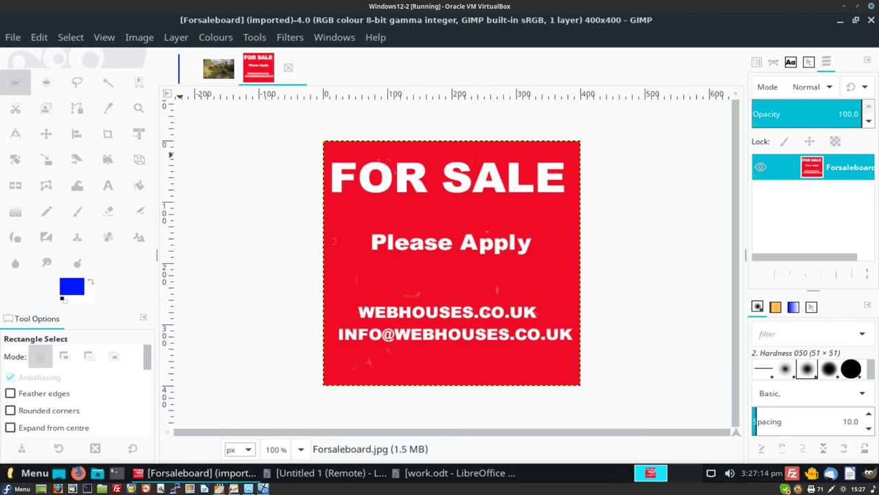
- Open Forsale.jpg from the recent files
{"action": "key", "text": "alt+f"}
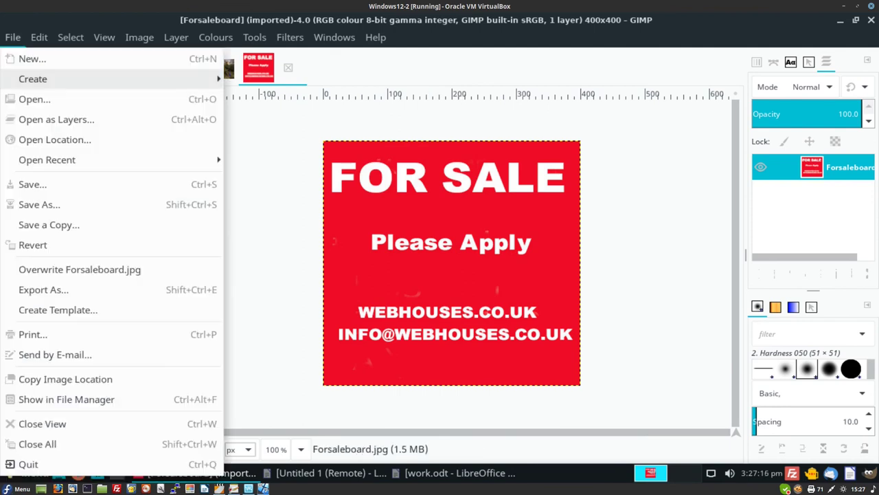
{"action": "mouse_move", "coordinate": [68, 160]}
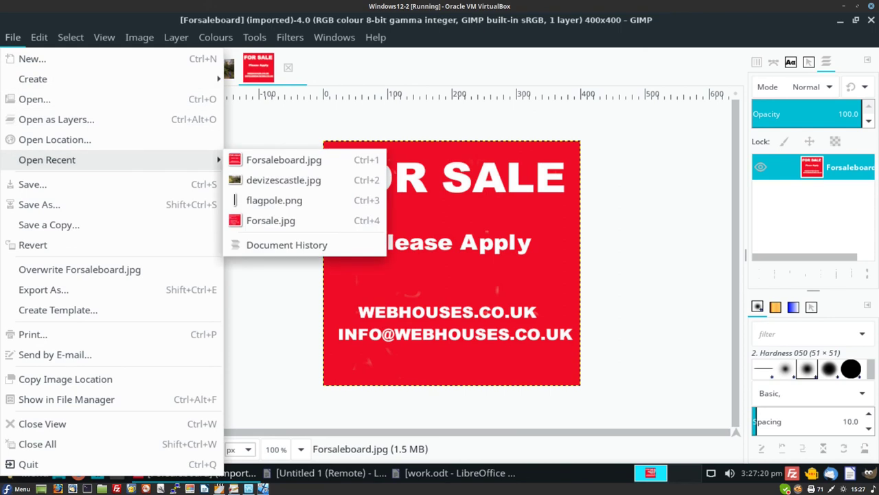
{"action": "left_click", "coordinate": [275, 221]}
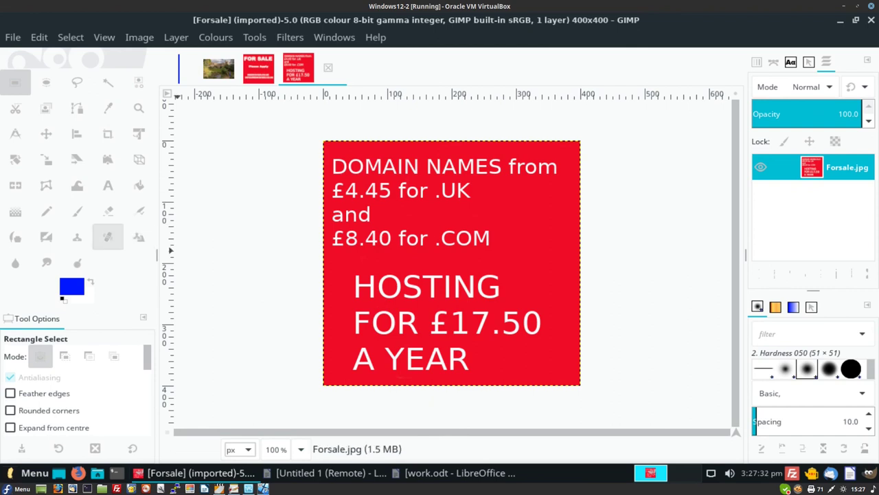
- Sample the sign's red as the foreground colour
{"action": "left_click", "coordinate": [71, 286]}
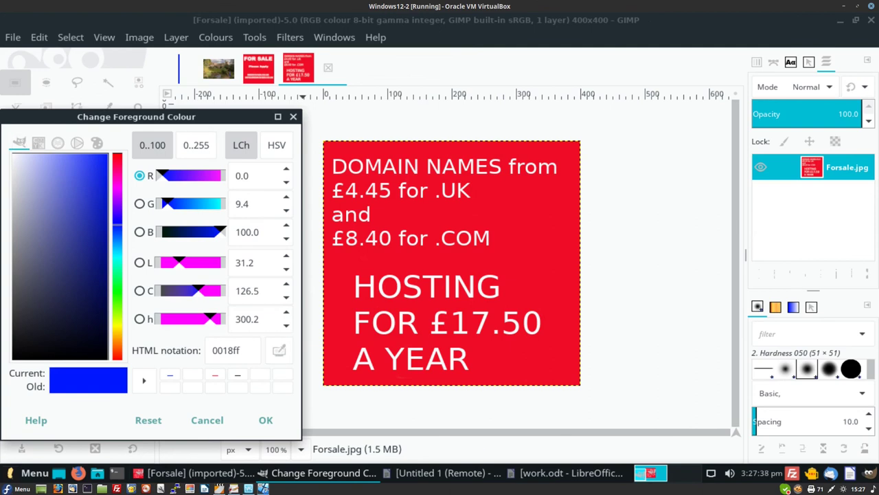
{"action": "left_click", "coordinate": [531, 265]}
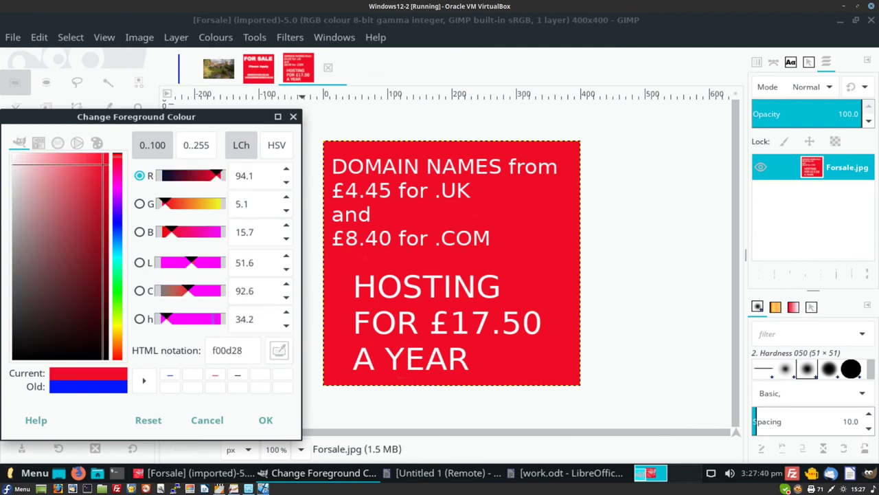
{"action": "left_click", "coordinate": [266, 420]}
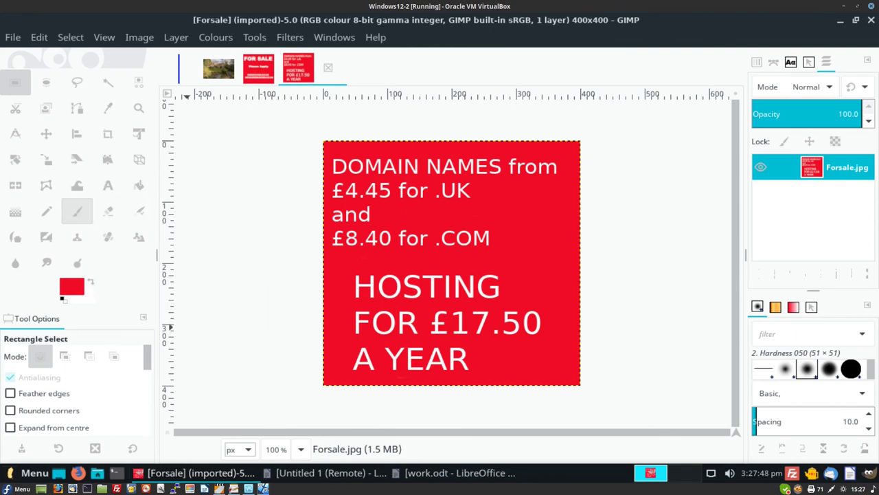
- Paint red over the price text and the remaining wording with the Paintbrush
{"action": "left_click", "coordinate": [77, 211]}
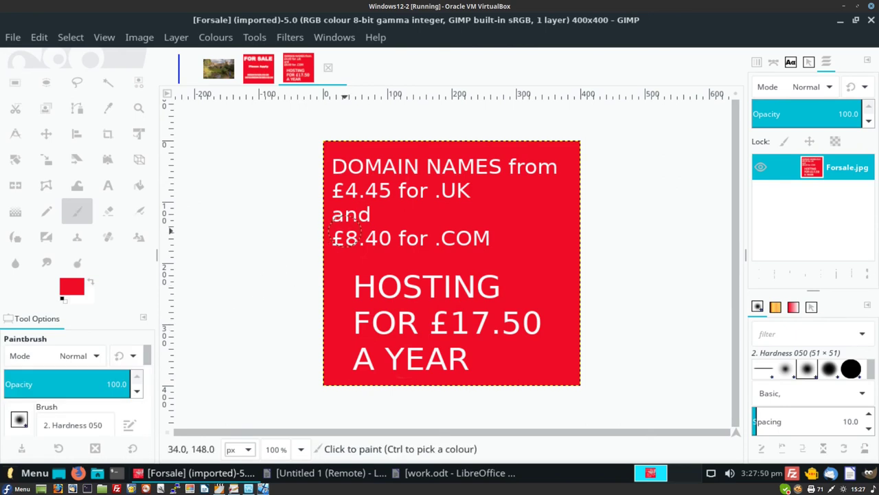
{"action": "mouse_move", "coordinate": [347, 237]}
{"action": "left_mouse_down"}
{"action": "mouse_move", "coordinate": [380, 232]}
{"action": "mouse_move", "coordinate": [314, 237]}
{"action": "mouse_move", "coordinate": [327, 255]}
{"action": "mouse_move", "coordinate": [367, 242]}
{"action": "mouse_move", "coordinate": [370, 190]}
{"action": "mouse_move", "coordinate": [355, 154]}
{"action": "left_mouse_up"}
{"action": "mouse_move", "coordinate": [354, 158]}
{"action": "left_mouse_down"}
{"action": "mouse_move", "coordinate": [343, 180]}
{"action": "mouse_move", "coordinate": [374, 177]}
{"action": "mouse_move", "coordinate": [336, 196]}
{"action": "mouse_move", "coordinate": [355, 214]}
{"action": "mouse_move", "coordinate": [352, 236]}
{"action": "mouse_move", "coordinate": [341, 224]}
{"action": "mouse_move", "coordinate": [379, 222]}
{"action": "mouse_move", "coordinate": [464, 231]}
{"action": "mouse_move", "coordinate": [482, 251]}
{"action": "mouse_move", "coordinate": [496, 250]}
{"action": "mouse_move", "coordinate": [445, 241]}
{"action": "mouse_move", "coordinate": [480, 227]}
{"action": "mouse_move", "coordinate": [512, 239]}
{"action": "mouse_move", "coordinate": [407, 230]}
{"action": "mouse_move", "coordinate": [427, 232]}
{"action": "mouse_move", "coordinate": [401, 243]}
{"action": "mouse_move", "coordinate": [464, 243]}
{"action": "mouse_move", "coordinate": [390, 185]}
{"action": "mouse_move", "coordinate": [432, 164]}
{"action": "mouse_move", "coordinate": [566, 166]}
{"action": "mouse_move", "coordinate": [541, 183]}
{"action": "mouse_move", "coordinate": [551, 170]}
{"action": "mouse_move", "coordinate": [508, 175]}
{"action": "mouse_move", "coordinate": [516, 168]}
{"action": "mouse_move", "coordinate": [490, 181]}
{"action": "mouse_move", "coordinate": [484, 147]}
{"action": "mouse_move", "coordinate": [495, 169]}
{"action": "mouse_move", "coordinate": [440, 165]}
{"action": "mouse_move", "coordinate": [404, 188]}
{"action": "mouse_move", "coordinate": [355, 184]}
{"action": "mouse_move", "coordinate": [463, 191]}
{"action": "mouse_move", "coordinate": [473, 200]}
{"action": "mouse_move", "coordinate": [472, 225]}
{"action": "mouse_move", "coordinate": [410, 248]}
{"action": "mouse_move", "coordinate": [450, 280]}
{"action": "mouse_move", "coordinate": [379, 281]}
{"action": "mouse_move", "coordinate": [395, 294]}
{"action": "mouse_move", "coordinate": [346, 293]}
{"action": "mouse_move", "coordinate": [374, 292]}
{"action": "mouse_move", "coordinate": [352, 279]}
{"action": "mouse_move", "coordinate": [387, 302]}
{"action": "mouse_move", "coordinate": [362, 289]}
{"action": "mouse_move", "coordinate": [490, 296]}
{"action": "mouse_move", "coordinate": [484, 279]}
{"action": "mouse_move", "coordinate": [508, 280]}
{"action": "mouse_move", "coordinate": [490, 292]}
{"action": "mouse_move", "coordinate": [451, 289]}
{"action": "mouse_move", "coordinate": [518, 284]}
{"action": "mouse_move", "coordinate": [464, 284]}
{"action": "mouse_move", "coordinate": [467, 278]}
{"action": "mouse_move", "coordinate": [425, 288]}
{"action": "mouse_move", "coordinate": [489, 281]}
{"action": "mouse_move", "coordinate": [356, 326]}
{"action": "mouse_move", "coordinate": [353, 307]}
{"action": "mouse_move", "coordinate": [385, 325]}
{"action": "mouse_move", "coordinate": [498, 334]}
{"action": "mouse_move", "coordinate": [499, 322]}
{"action": "mouse_move", "coordinate": [404, 307]}
{"action": "mouse_move", "coordinate": [518, 322]}
{"action": "mouse_move", "coordinate": [529, 316]}
{"action": "mouse_move", "coordinate": [533, 326]}
{"action": "mouse_move", "coordinate": [492, 321]}
{"action": "mouse_move", "coordinate": [516, 325]}
{"action": "mouse_move", "coordinate": [489, 371]}
{"action": "mouse_move", "coordinate": [487, 362]}
{"action": "mouse_move", "coordinate": [354, 340]}
{"action": "mouse_move", "coordinate": [343, 353]}
{"action": "mouse_move", "coordinate": [440, 368]}
{"action": "mouse_move", "coordinate": [390, 366]}
{"action": "mouse_move", "coordinate": [412, 359]}
{"action": "mouse_move", "coordinate": [371, 334]}
{"action": "left_mouse_up"}
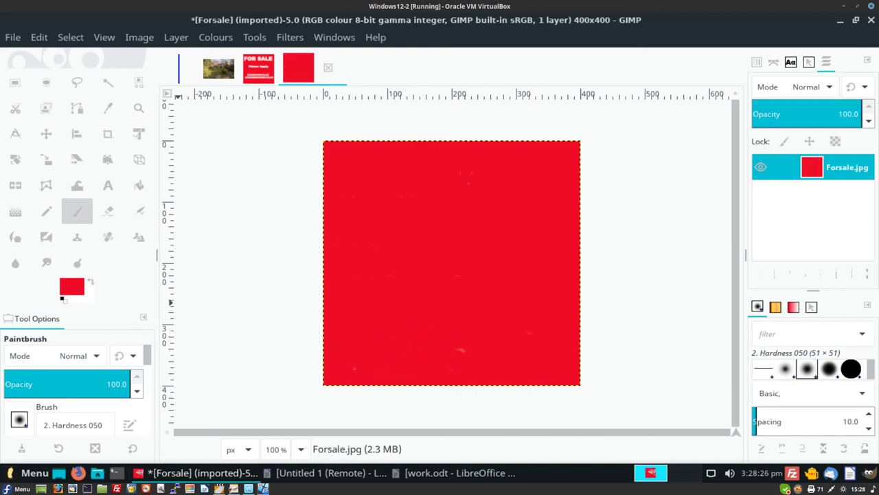
- Make white the foreground colour and draw a text box across the sign's top
{"action": "key", "text": "x"}
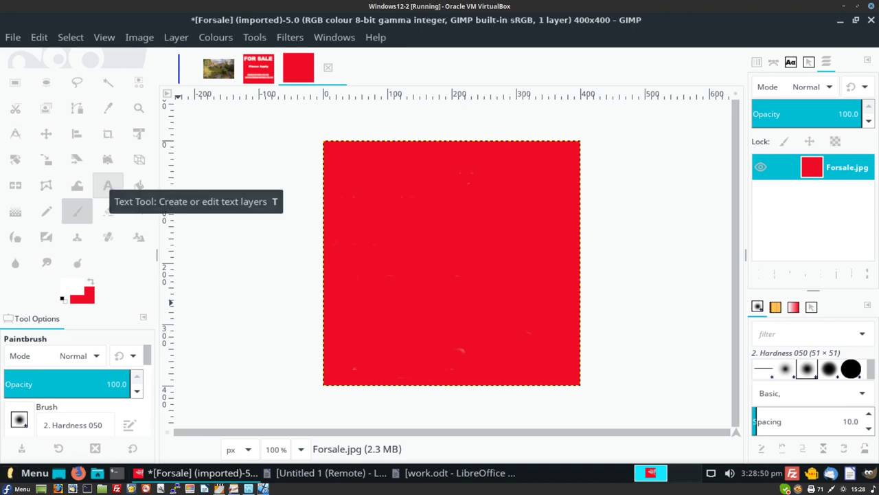
{"action": "left_click", "coordinate": [108, 184]}
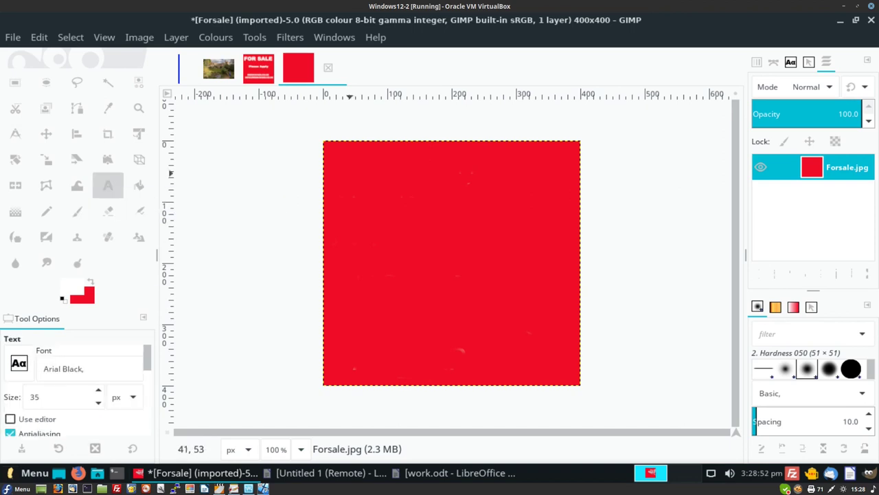
{"action": "left_click_drag", "start_coordinate": [347, 154], "coordinate": [570, 217]}
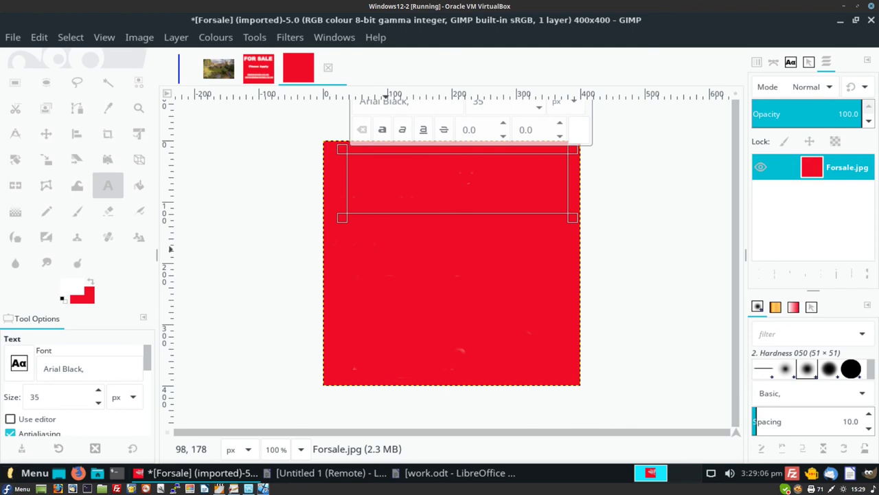
- Copy 'FOR SALE' from work.odt in Writer and paste it into the GIMP text box
{"action": "left_click", "coordinate": [457, 472]}
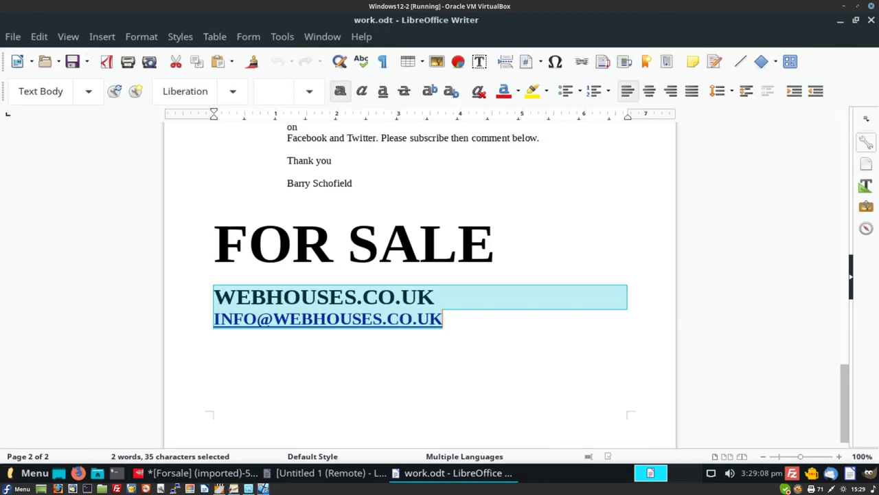
{"action": "left_click_drag", "start_coordinate": [213, 242], "coordinate": [495, 242]}
{"action": "key", "text": "ctrl+c"}
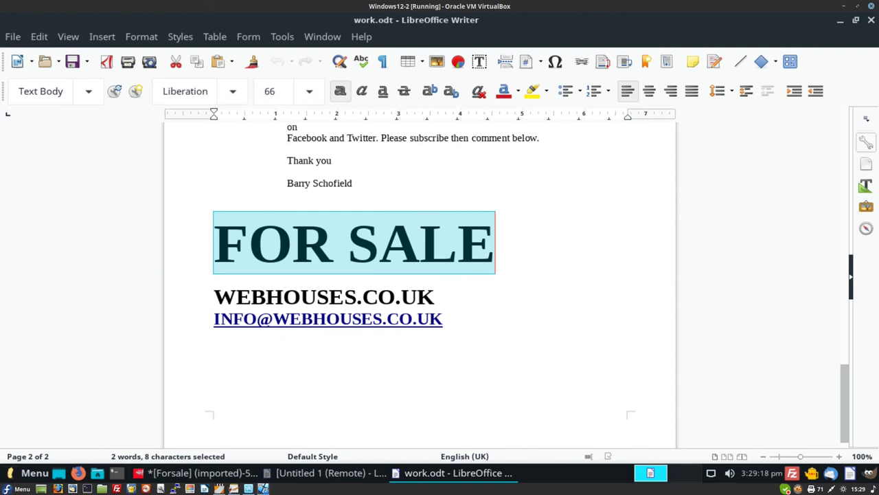
{"action": "key", "text": "alt+Tab"}
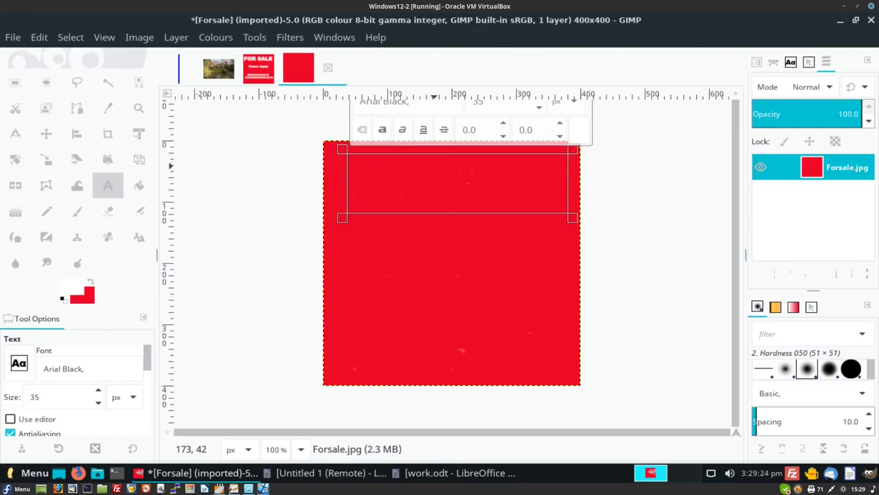
{"action": "key", "text": "ctrl+v"}
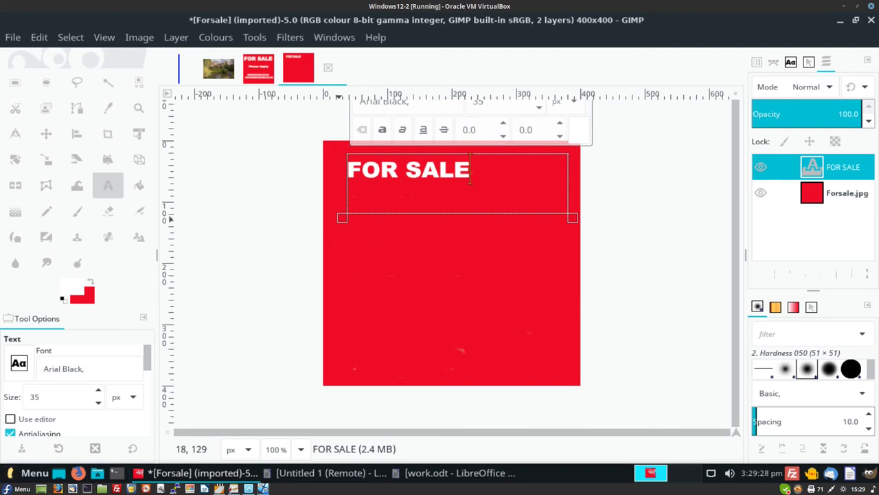
- Enlarge the FOR SALE heading to 63 px so it spans the red square
{"action": "left_click", "coordinate": [98, 389]}
{"action": "left_click", "coordinate": [98, 389]}
{"action": "left_click", "coordinate": [98, 390]}
{"action": "left_click", "coordinate": [98, 389]}
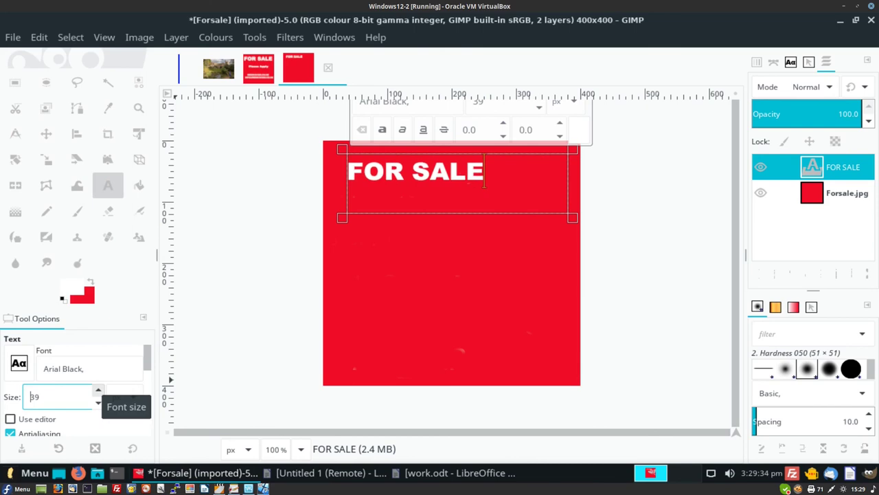
{"action": "left_click", "coordinate": [98, 390]}
{"action": "left_click", "coordinate": [98, 390]}
{"action": "left_click", "coordinate": [98, 390]}
{"action": "left_click", "coordinate": [98, 390]}
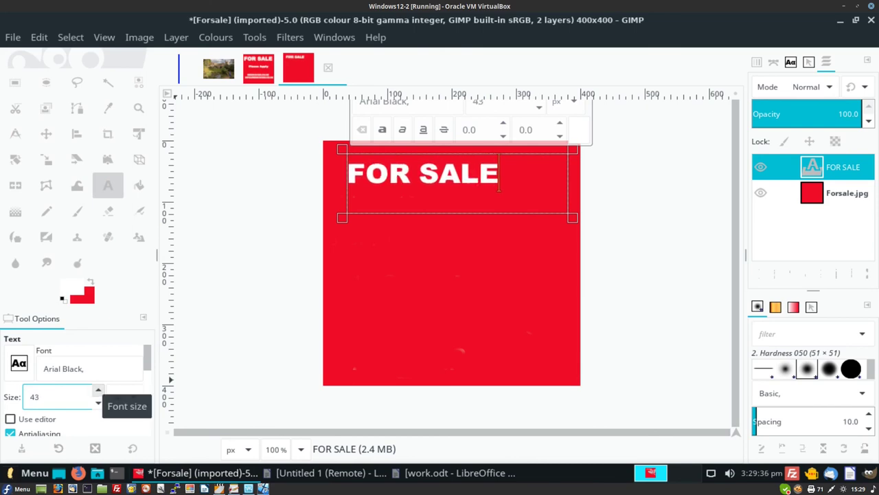
{"action": "left_click", "coordinate": [98, 389]}
{"action": "left_click_drag", "start_coordinate": [98, 389], "coordinate": [98, 390]}
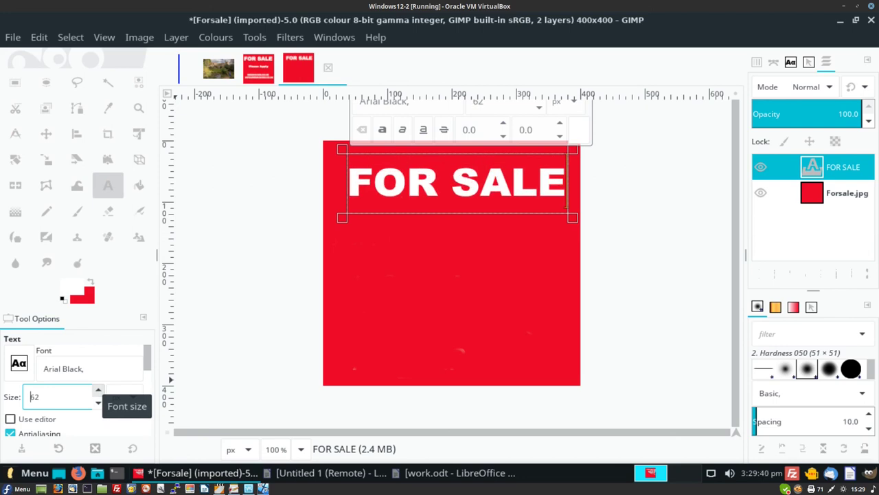
{"action": "left_click", "coordinate": [99, 389]}
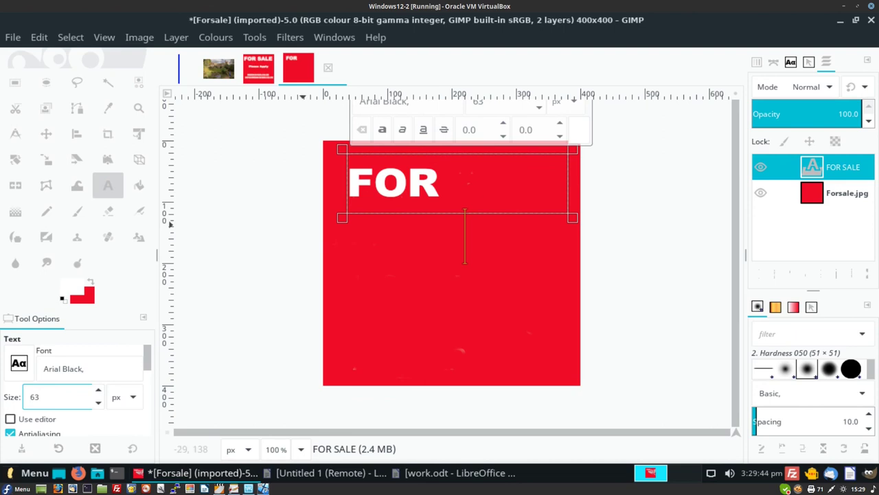
- Adjust the text box edges to shift FOR SALE right, centring it across the sign
{"action": "left_click_drag", "start_coordinate": [342, 149], "coordinate": [326, 150]}
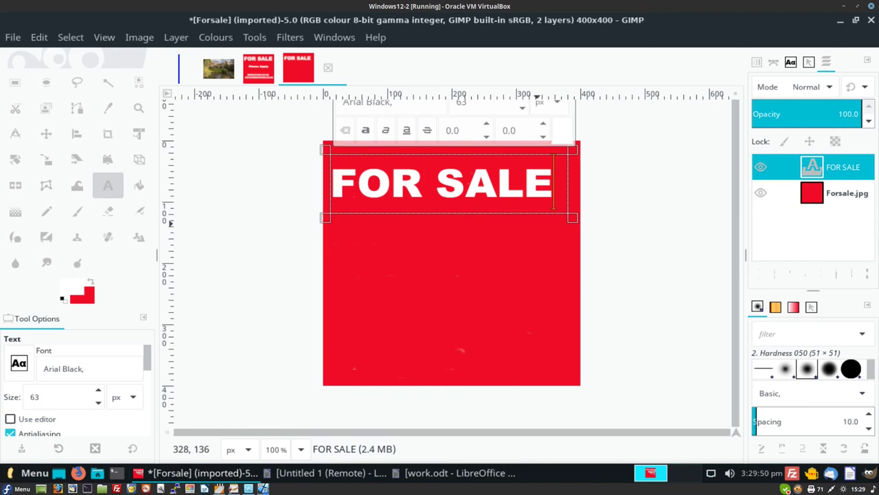
{"action": "left_click_drag", "start_coordinate": [571, 221], "coordinate": [571, 223]}
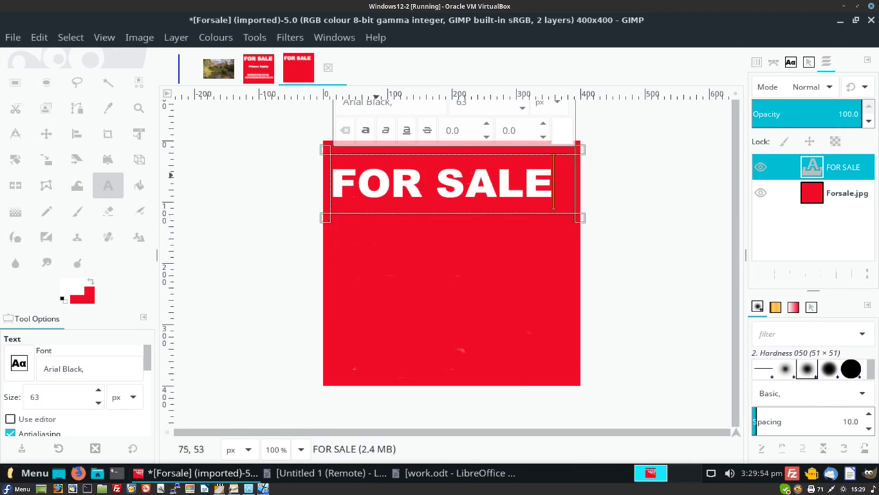
{"action": "left_click_drag", "start_coordinate": [326, 149], "coordinate": [330, 149]}
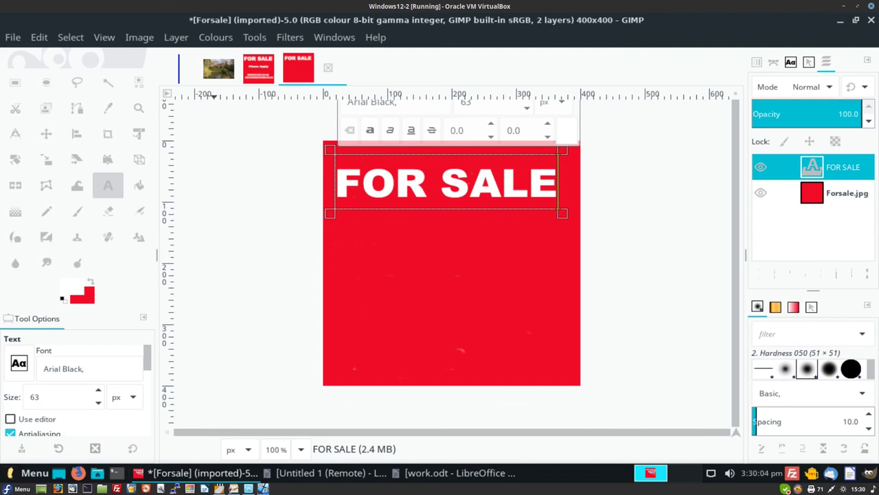
{"action": "left_click", "coordinate": [140, 37]}
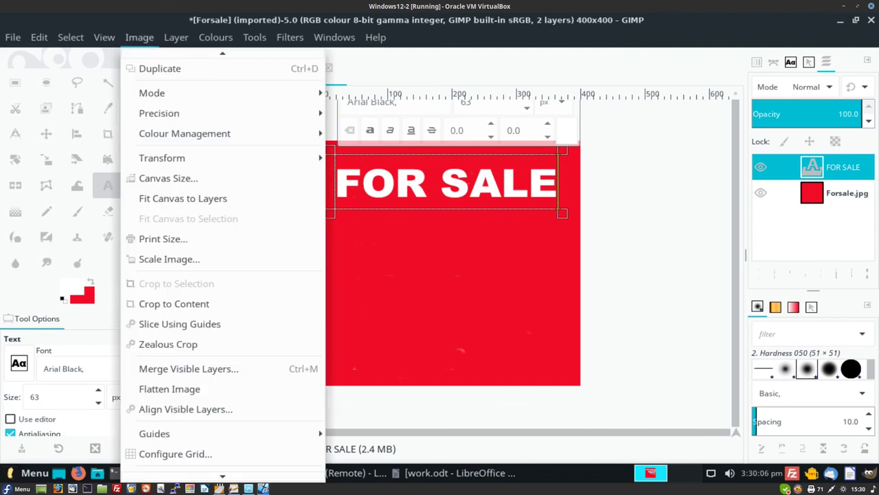
- Flatten the FOR SALE text into the sign and draw a new text box across its lower half
{"action": "left_click", "coordinate": [169, 389]}
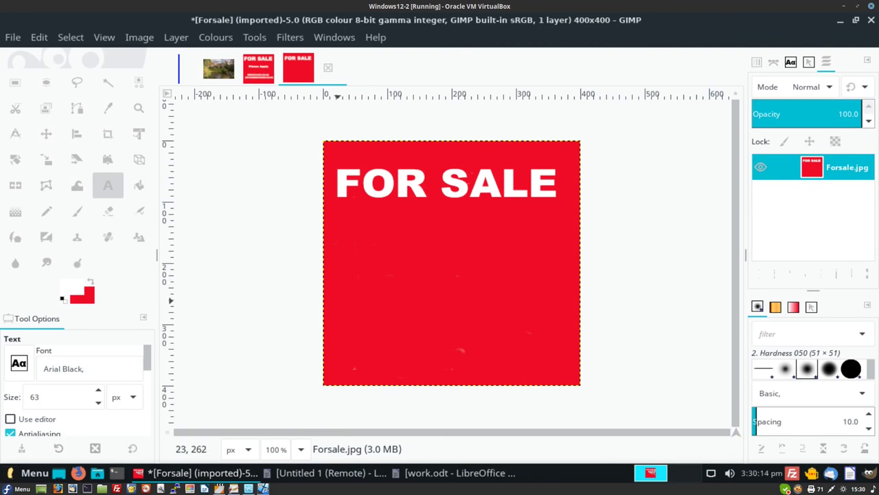
{"action": "left_click_drag", "start_coordinate": [338, 300], "coordinate": [567, 366]}
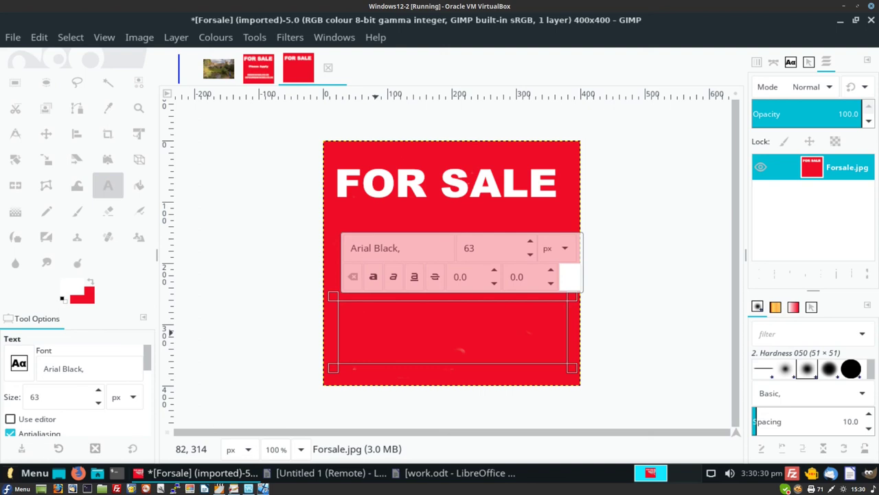
- Copy the website and contact e-mail lines from work.odt in Writer
{"action": "key", "text": "alt+Tab"}
{"action": "key", "text": "alt+Tab"}
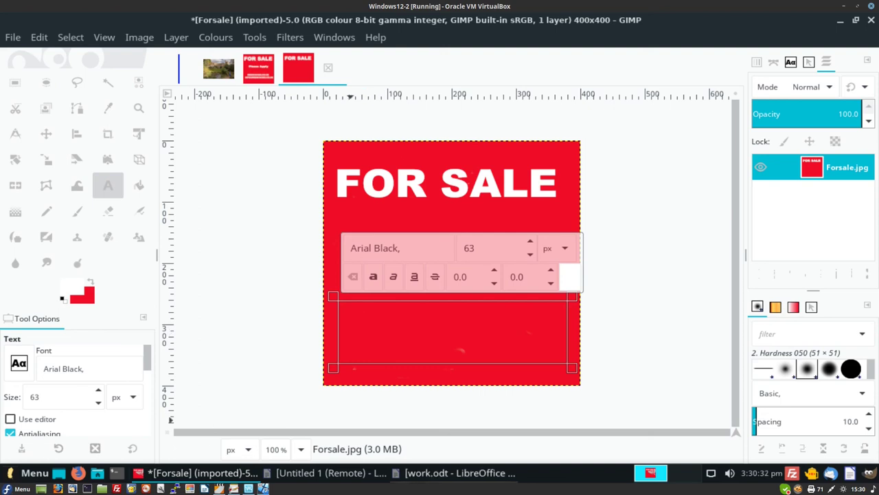
{"action": "left_click_drag", "start_coordinate": [214, 297], "coordinate": [443, 319]}
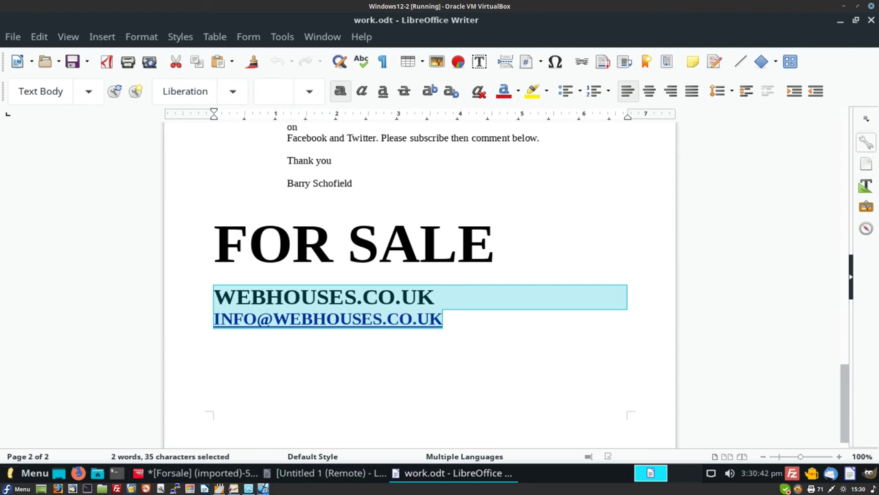
{"action": "key", "text": "alt+Tab"}
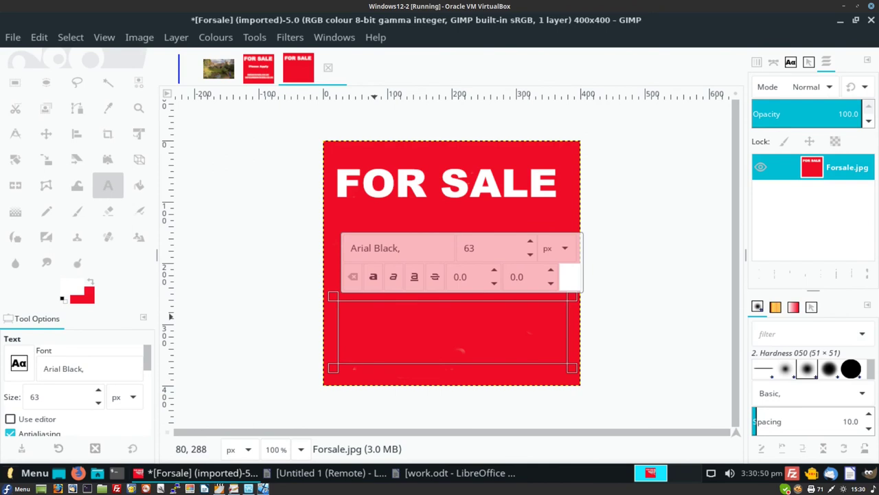
- Paste the contact lines into the text box and reduce them to 24 px
{"action": "key", "text": "ctrl+v"}
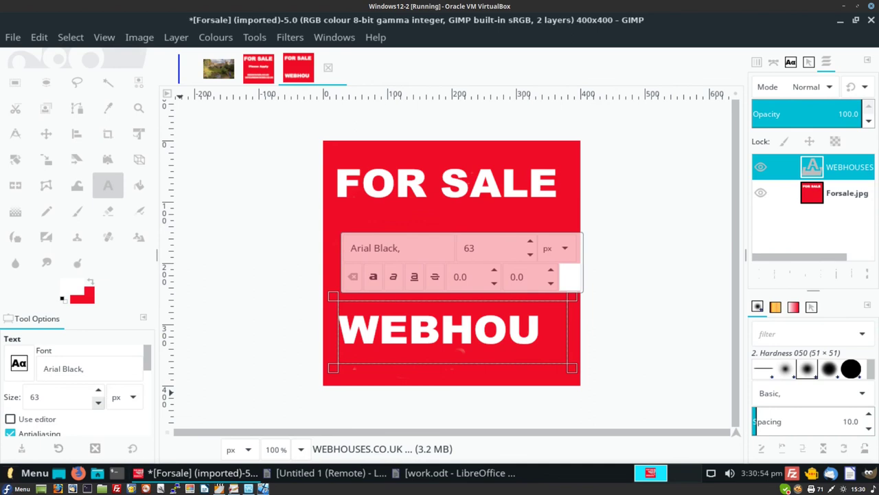
{"action": "left_click_drag", "start_coordinate": [98, 402], "coordinate": [97, 390]}
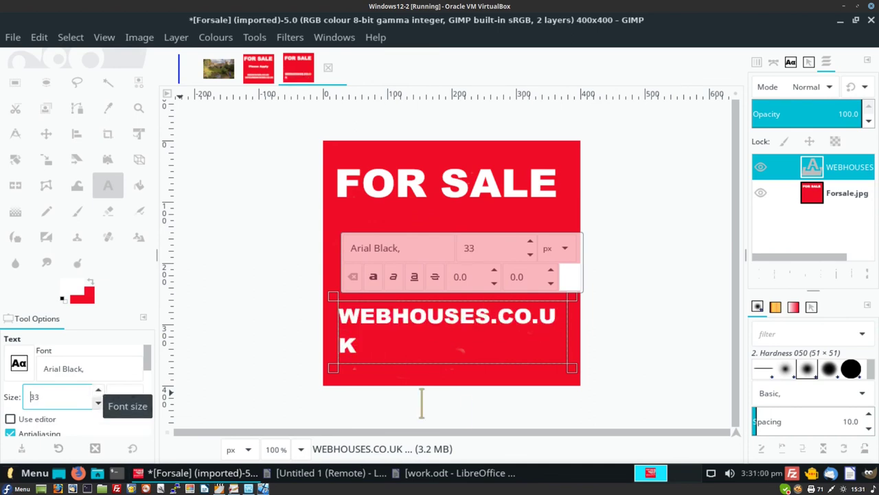
{"action": "left_click", "coordinate": [98, 402]}
{"action": "left_click", "coordinate": [98, 402]}
{"action": "left_click", "coordinate": [97, 402]}
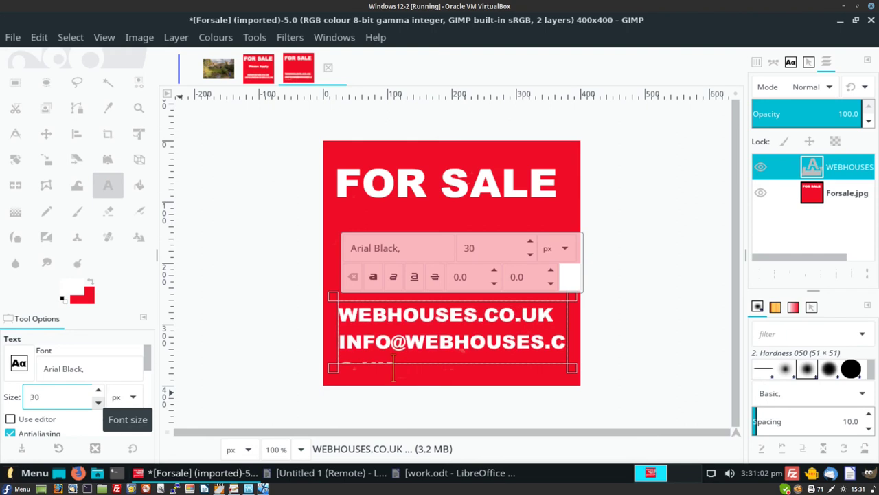
{"action": "left_click", "coordinate": [98, 401]}
{"action": "left_click", "coordinate": [97, 402]}
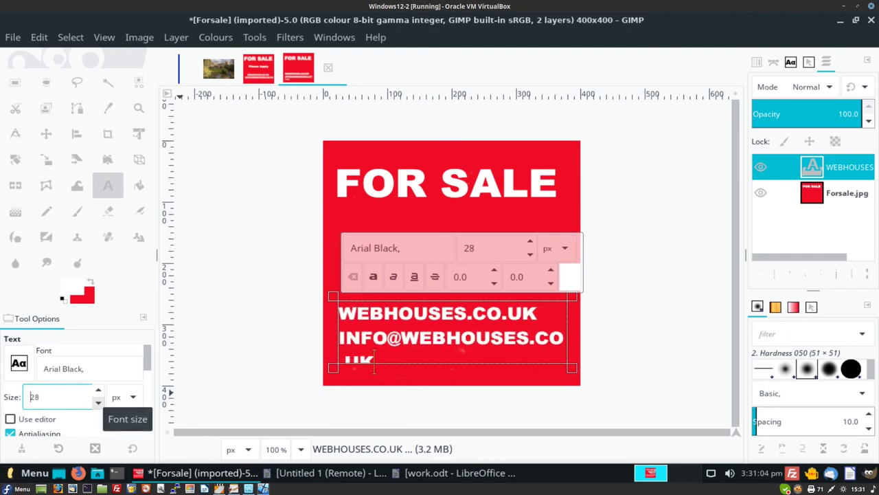
{"action": "left_click", "coordinate": [98, 402]}
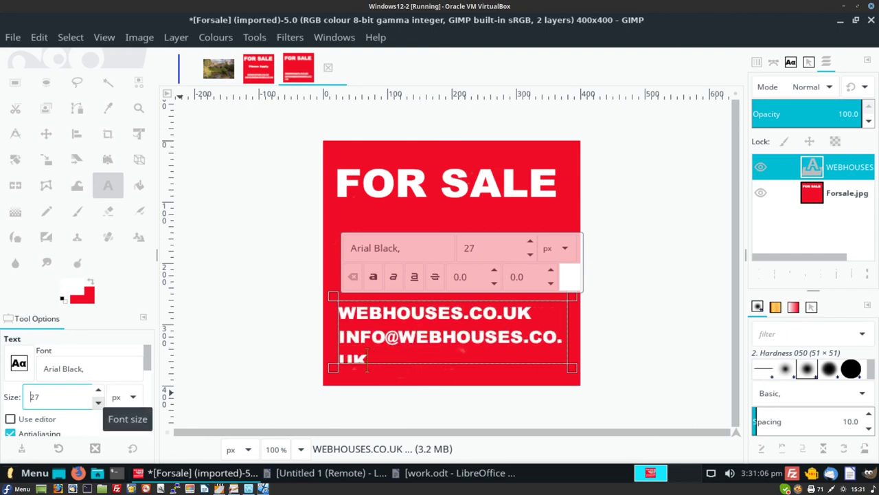
{"action": "left_click", "coordinate": [97, 402]}
{"action": "left_click", "coordinate": [97, 402]}
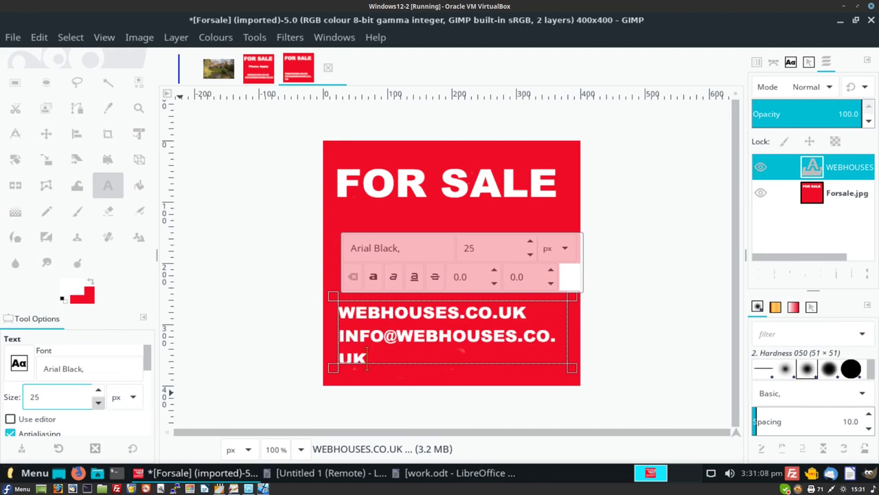
{"action": "left_click", "coordinate": [97, 402]}
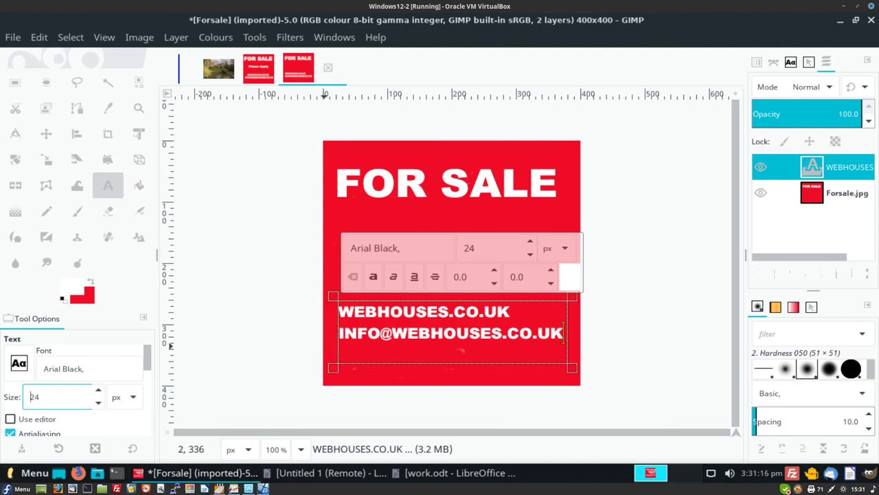
- Fit the text box around the two lines and indent the website line to centre it
{"action": "left_click_drag", "start_coordinate": [333, 369], "coordinate": [334, 389]}
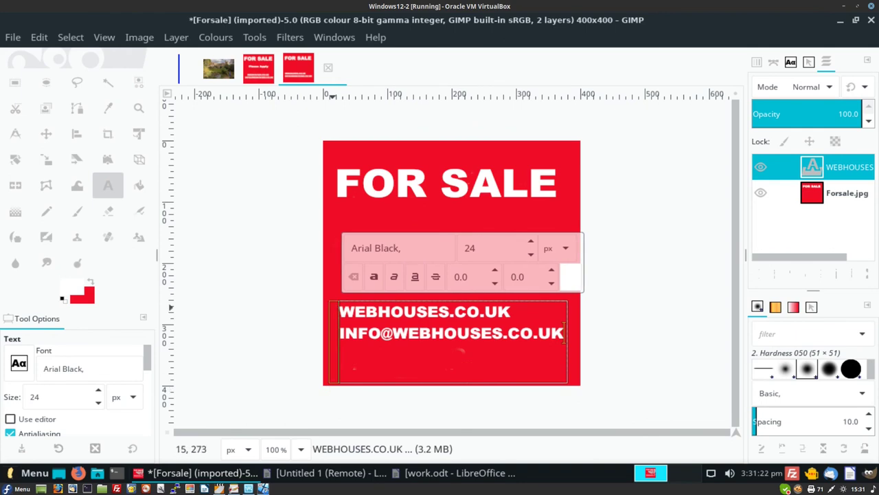
{"action": "key", "text": "ctrl+z"}
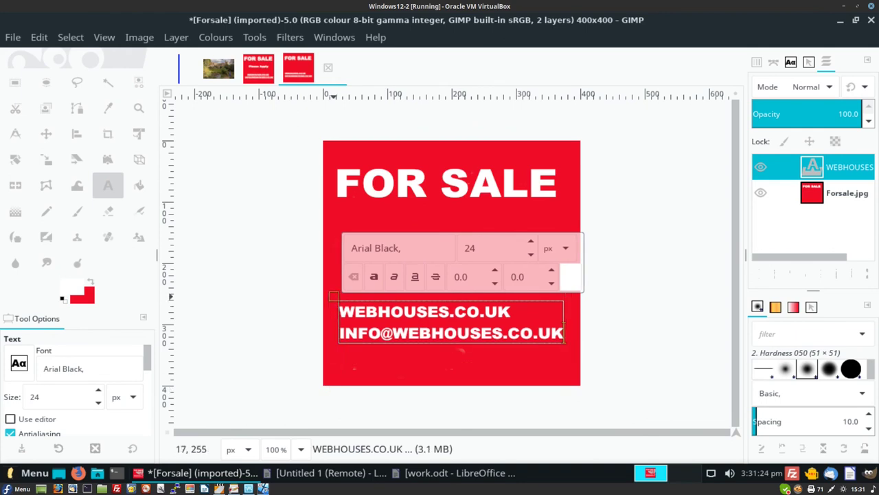
{"action": "left_click_drag", "start_coordinate": [335, 316], "coordinate": [329, 375]}
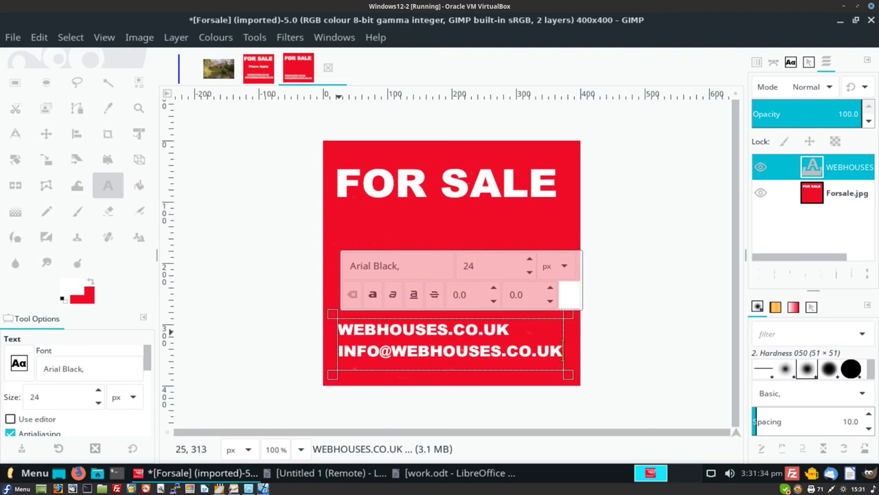
{"action": "left_click", "coordinate": [339, 328]}
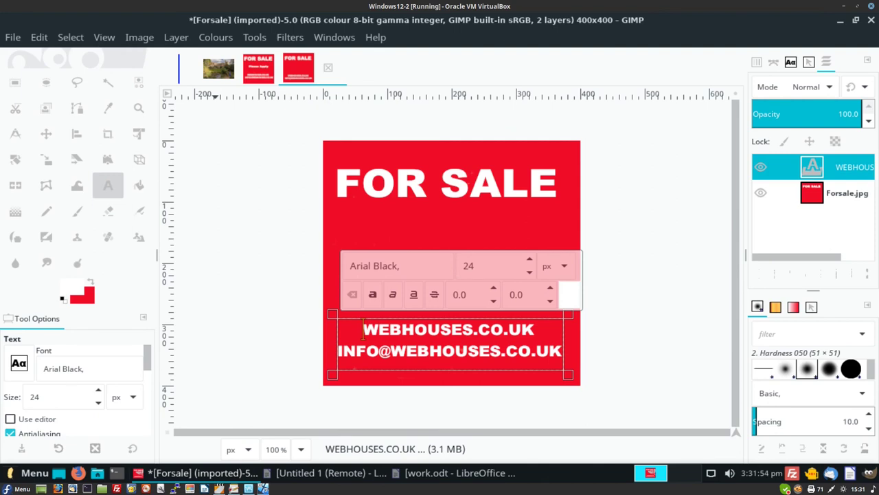
{"action": "left_click", "coordinate": [140, 37]}
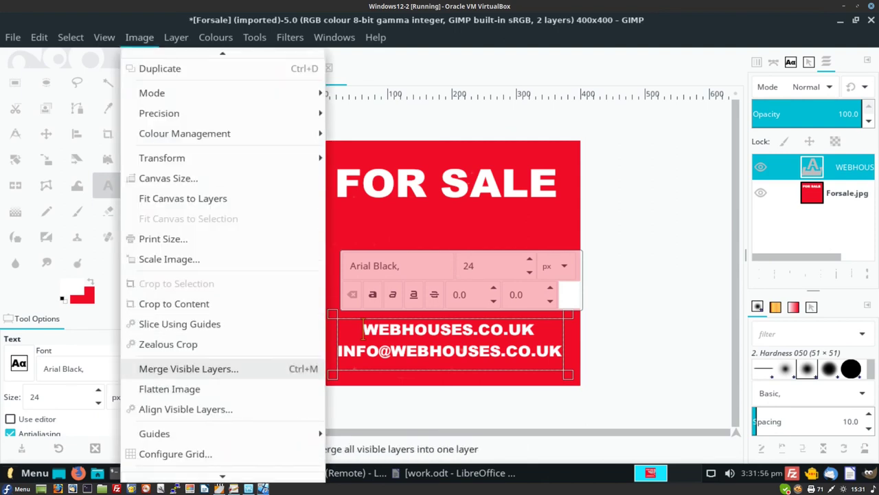
- Flatten the contact text into the sign and draw a new text box below the heading
{"action": "left_click", "coordinate": [169, 389]}
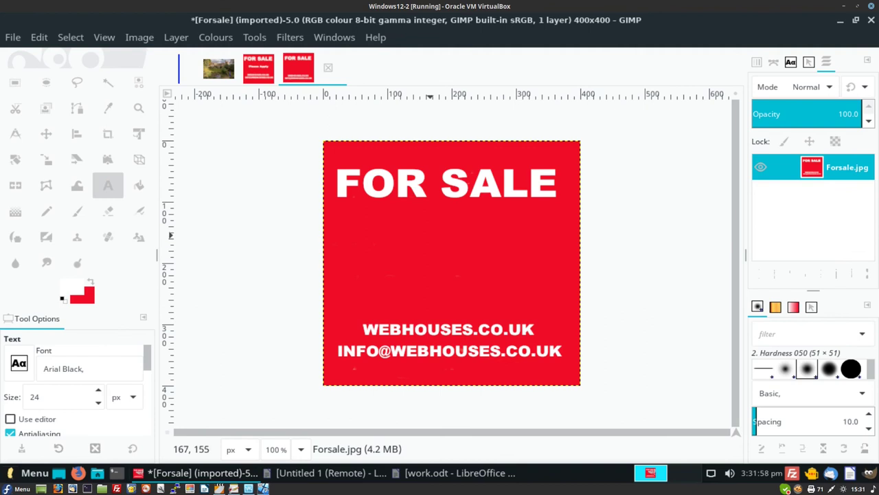
{"action": "left_click_drag", "start_coordinate": [360, 234], "coordinate": [553, 290]}
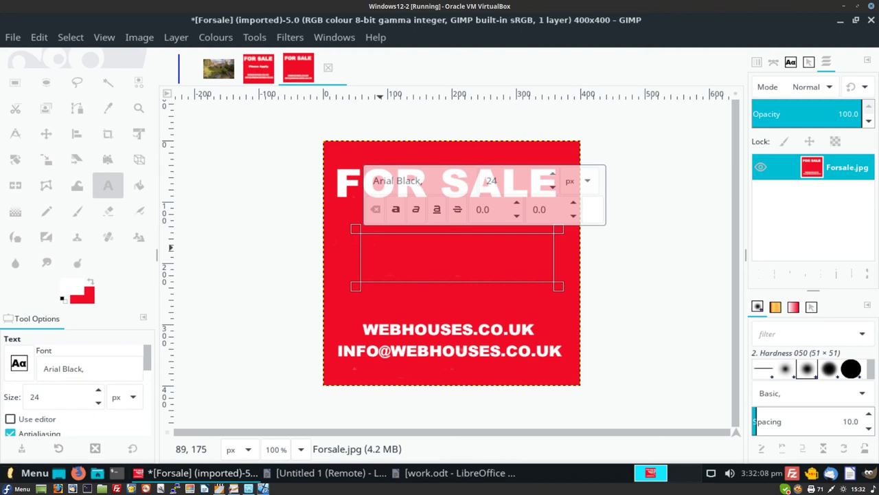
- Type 'Please Apply' into the new text box
{"action": "type", "text": "Ple"}
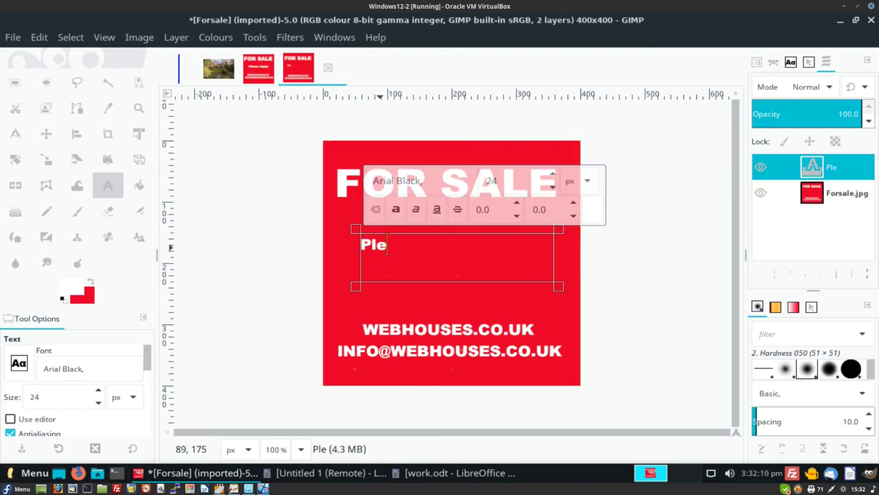
{"action": "type", "text": "s"}
{"action": "key", "text": "BackSpace"}
{"action": "type", "text": "ase a"}
{"action": "key", "text": "BackSpace"}
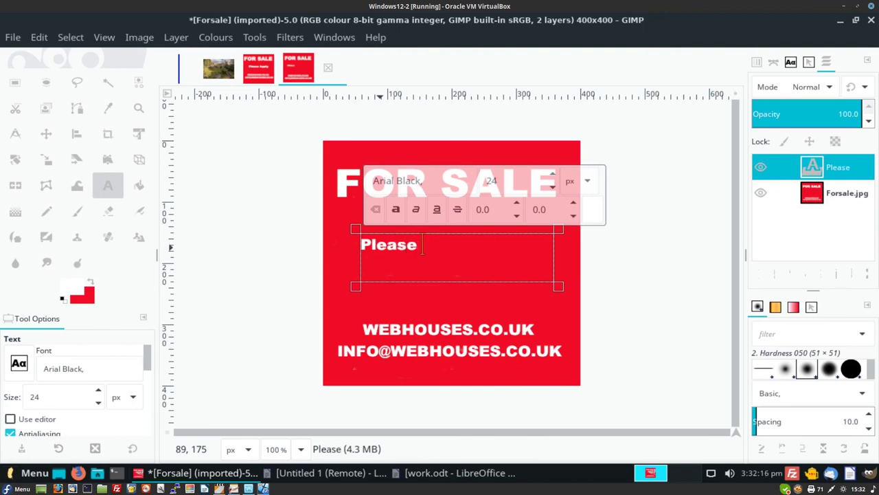
{"action": "type", "text": "Apply"}
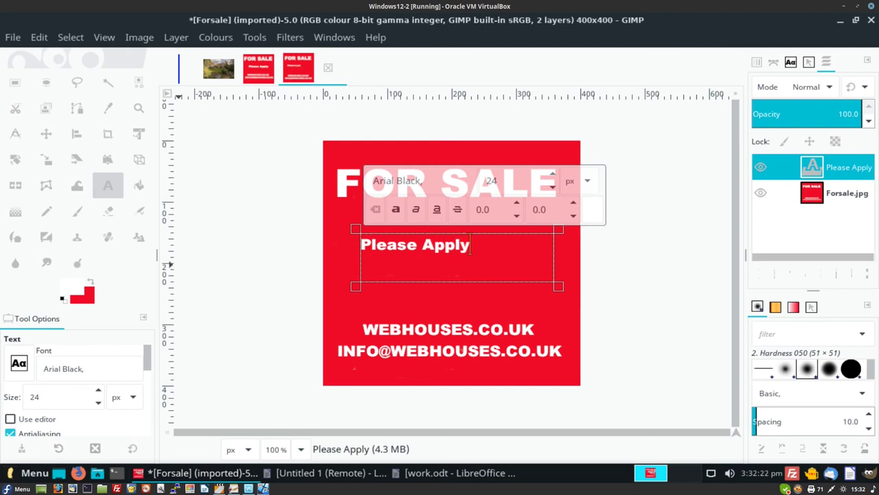
- Set the Please Apply text size to 47, then step it down to 41
{"action": "double_click", "coordinate": [34, 396]}
{"action": "type", "text": "47"}
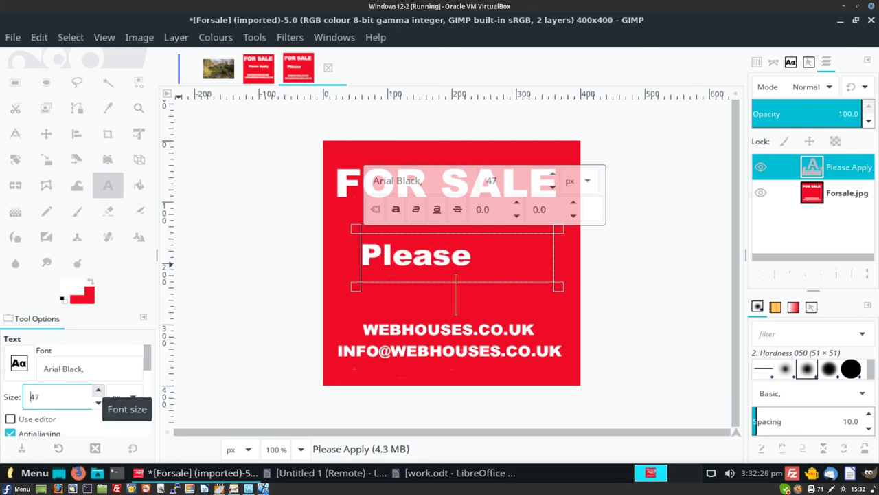
{"action": "left_click", "coordinate": [98, 402]}
{"action": "left_click", "coordinate": [98, 402]}
{"action": "left_click", "coordinate": [98, 402]}
{"action": "left_click", "coordinate": [98, 402]}
{"action": "left_click", "coordinate": [98, 402]}
{"action": "left_click", "coordinate": [98, 402]}
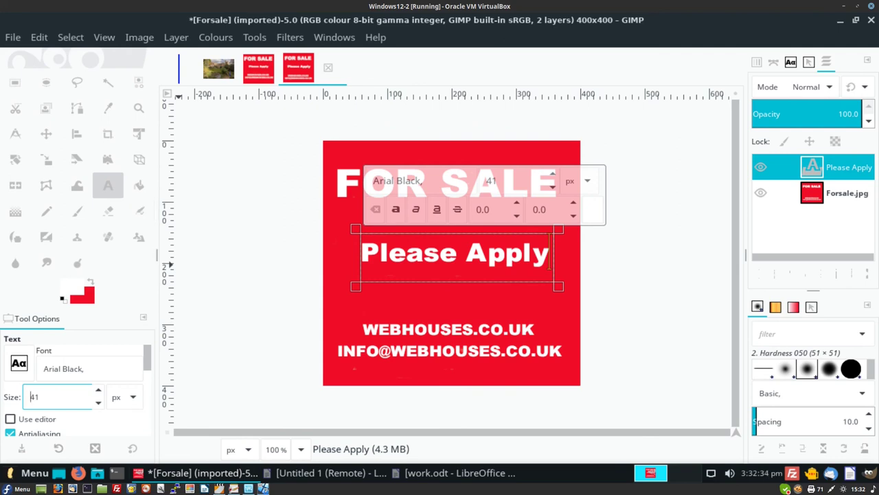
{"action": "left_click", "coordinate": [140, 37]}
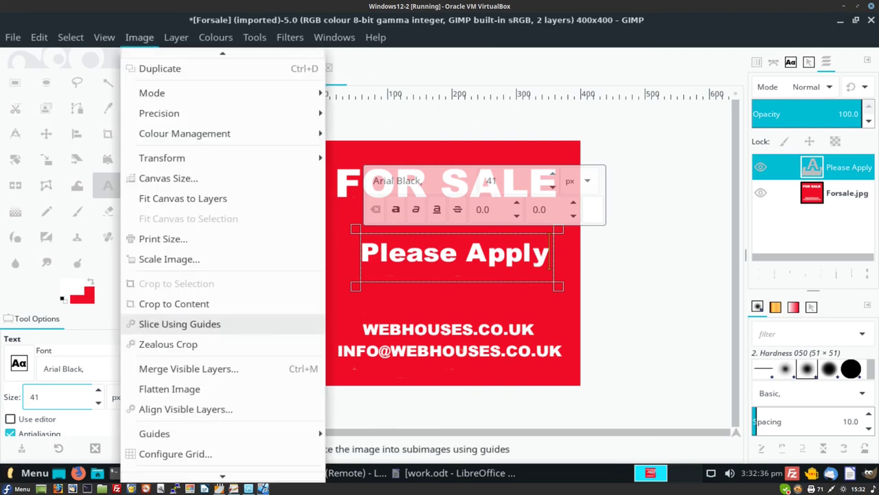
- Flatten Please Apply into the sign, copy the sign image, and show devizescastle.jpg
{"action": "left_click", "coordinate": [170, 388]}
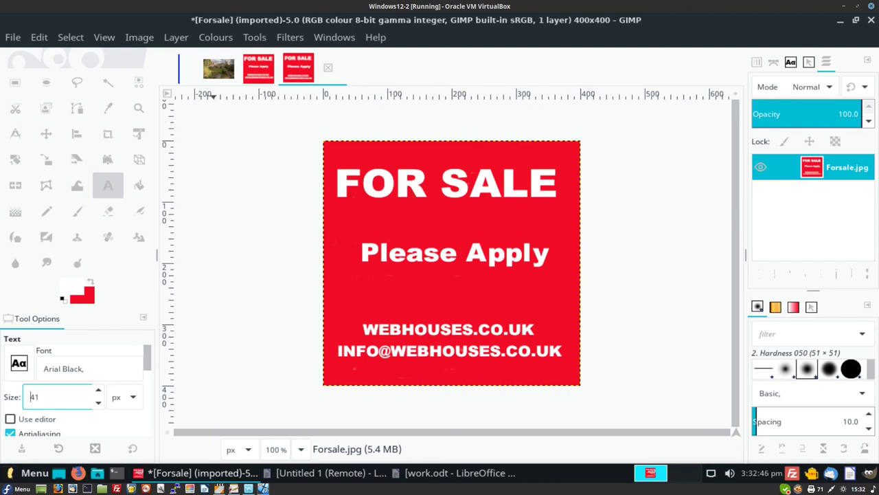
{"action": "left_click", "coordinate": [39, 37]}
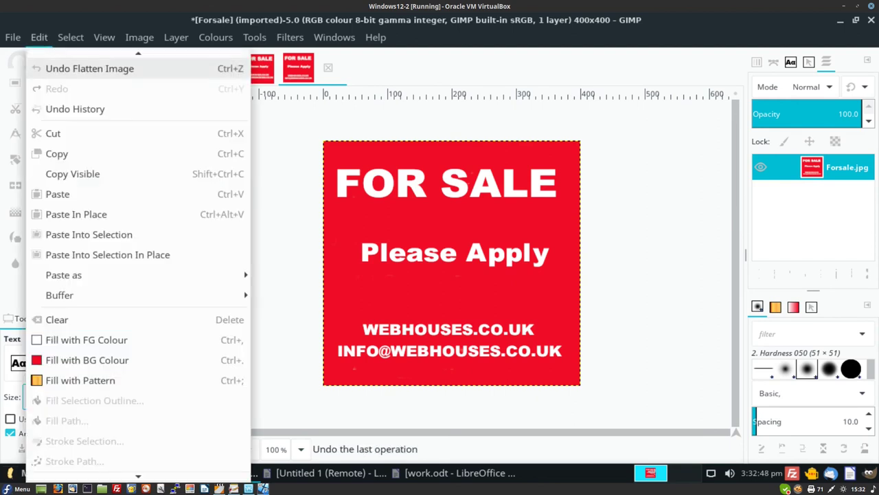
{"action": "left_click", "coordinate": [56, 153]}
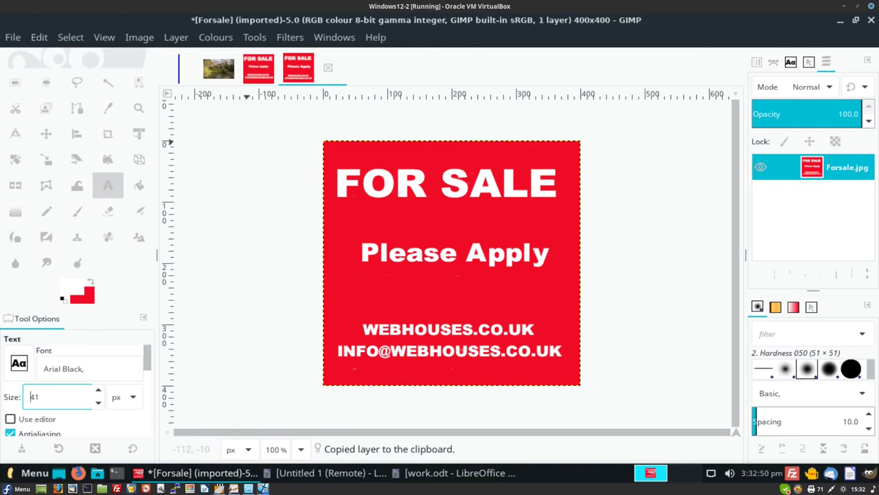
{"action": "left_click", "coordinate": [215, 67]}
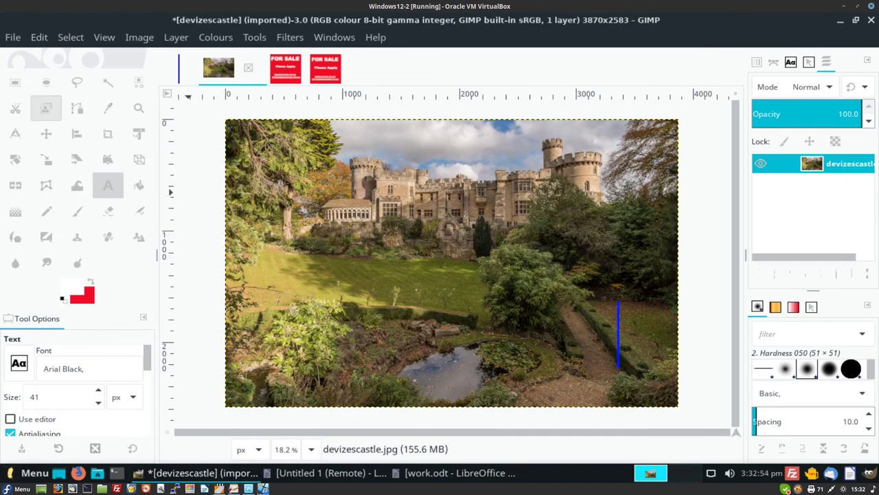
- Paste the FOR SALE sign into the castle photo and drag it above the blue post
{"action": "left_click", "coordinate": [15, 83]}
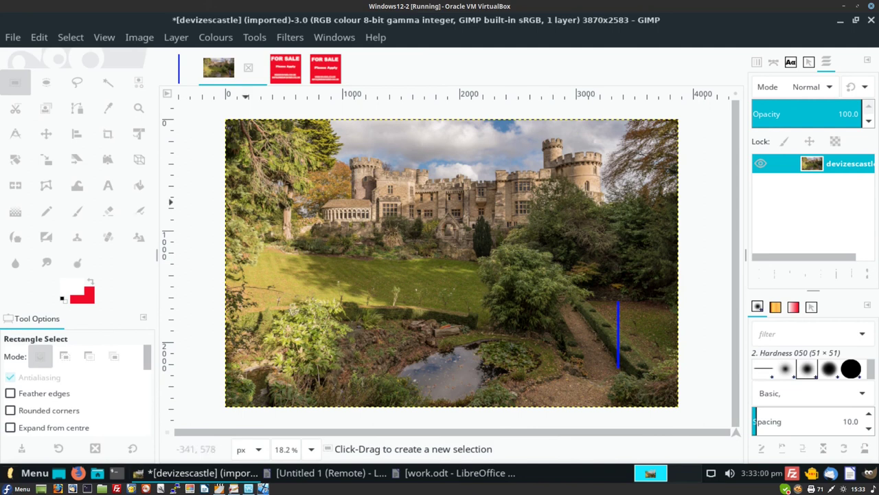
{"action": "key", "text": "alt+e"}
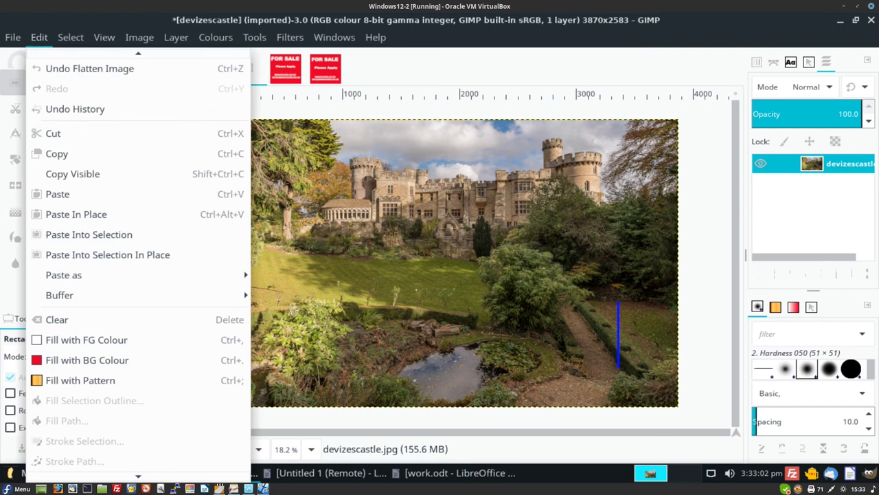
{"action": "left_click", "coordinate": [76, 194]}
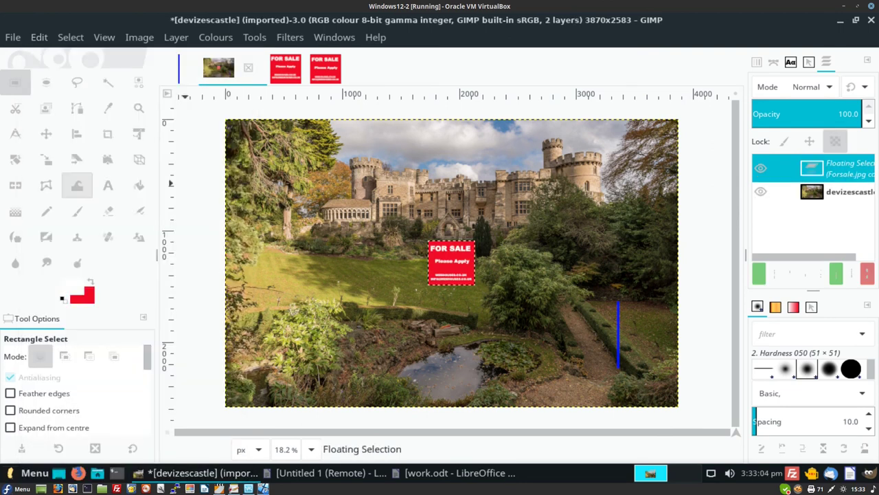
{"action": "left_click_drag", "start_coordinate": [444, 269], "coordinate": [609, 281]}
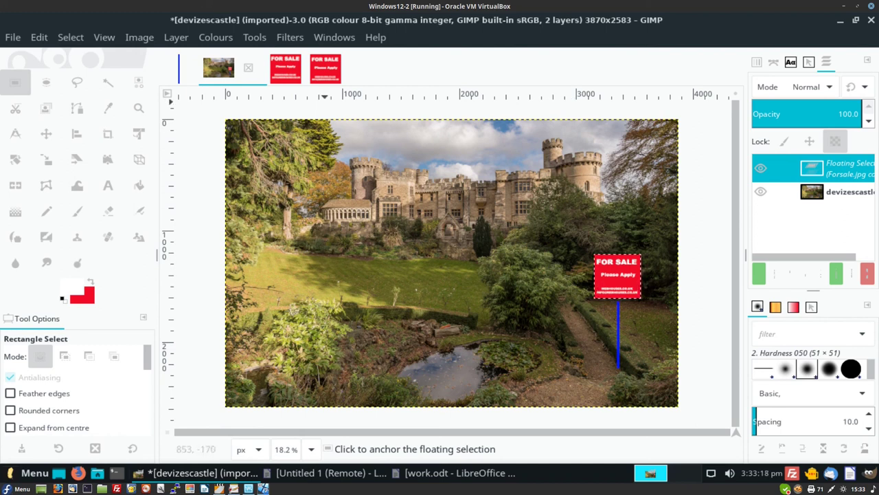
{"action": "left_click", "coordinate": [325, 68]}
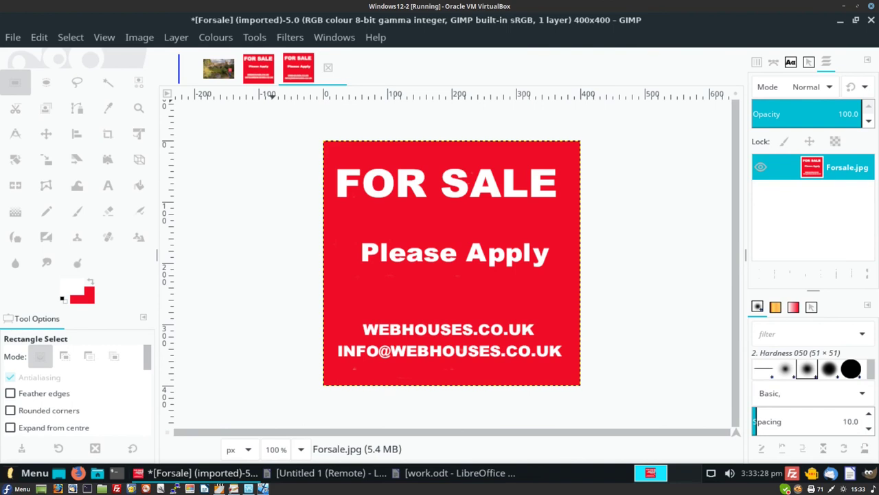
- Scale the Forsale.jpg sign image down to 250×250 pixels
{"action": "key", "text": "alt+i"}
{"action": "key", "text": "Down"}
{"action": "key", "text": "Down"}
{"action": "key", "text": "Down"}
{"action": "key", "text": "Down"}
{"action": "key", "text": "Down"}
{"action": "key", "text": "Down"}
{"action": "key", "text": "Down"}
{"action": "key", "text": "Down"}
{"action": "key", "text": "Down"}
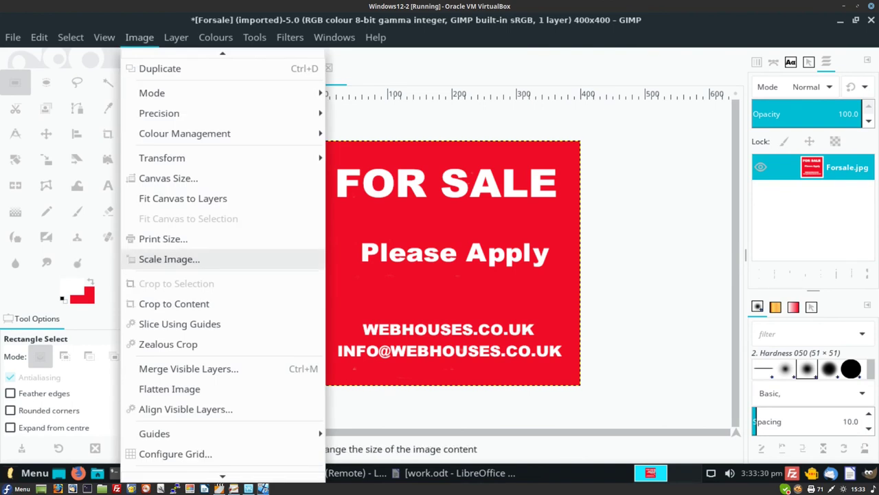
{"action": "key", "text": "Return"}
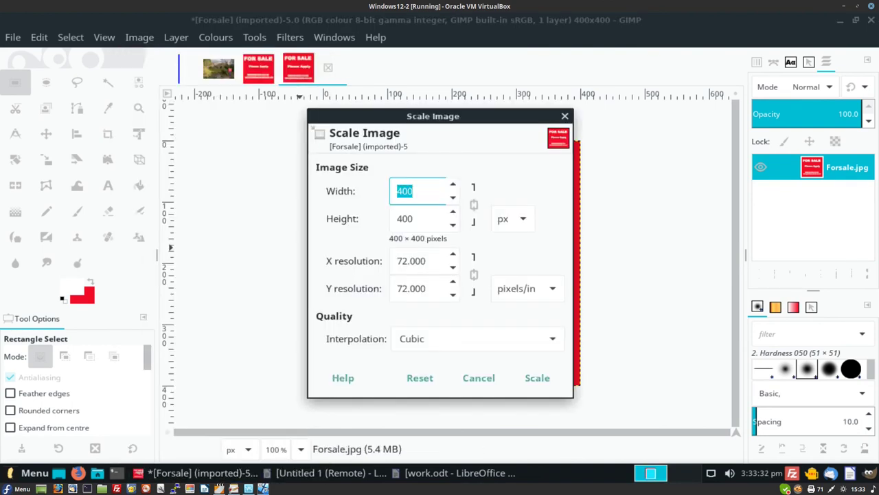
{"action": "key", "text": "End"}
{"action": "key", "text": "BackSpace"}
{"action": "type", "text": "25"}
{"action": "left_click", "coordinate": [537, 378]}
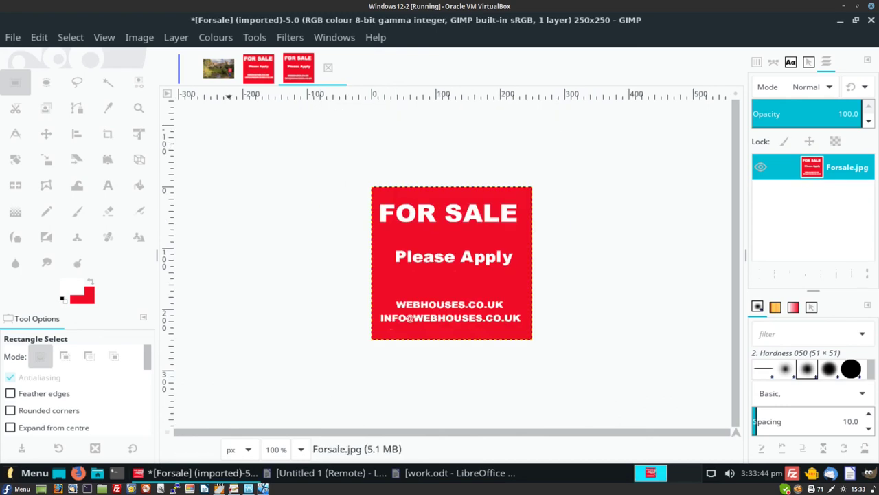
{"action": "left_click", "coordinate": [218, 68]}
{"action": "key", "text": "ctrl+v"}
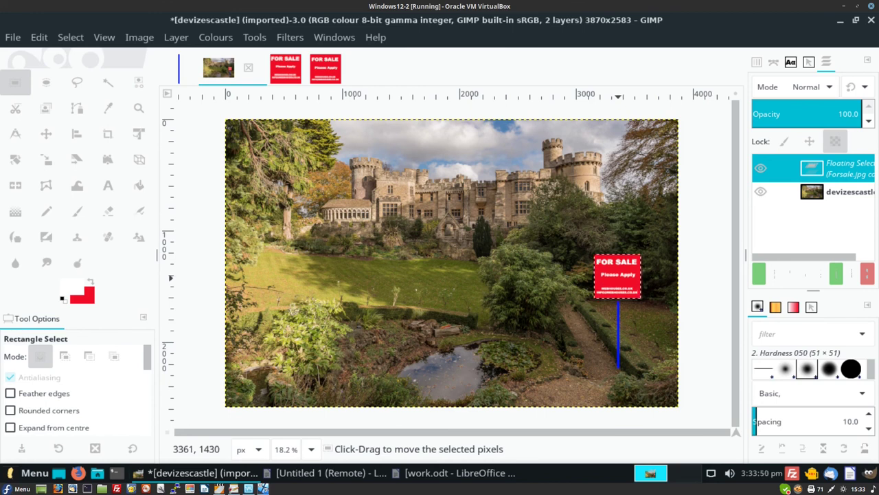
- Move the large sign off the photo's right edge and copy the 250-pixel sign
{"action": "left_click_drag", "start_coordinate": [619, 278], "coordinate": [710, 290]}
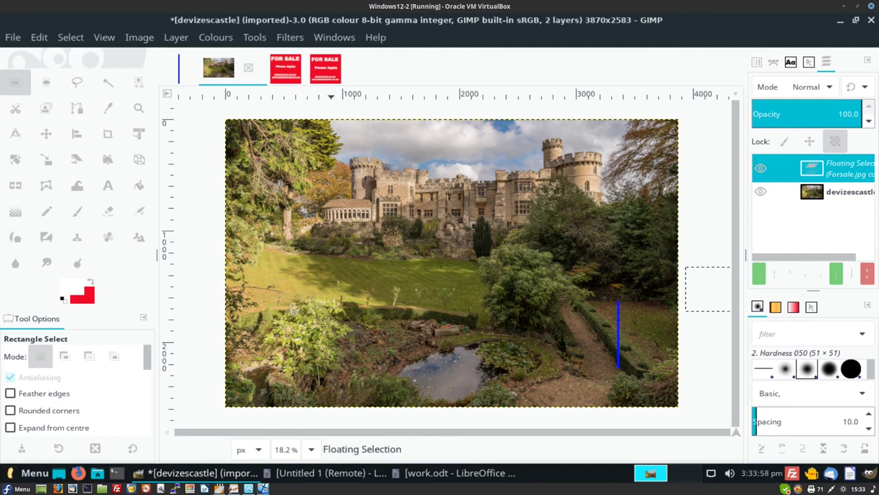
{"action": "key", "text": "alt+3"}
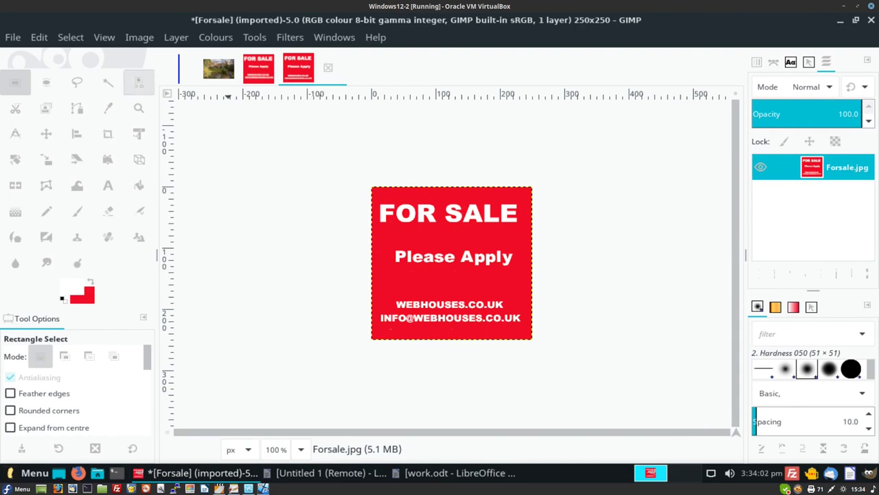
{"action": "key", "text": "alt+e"}
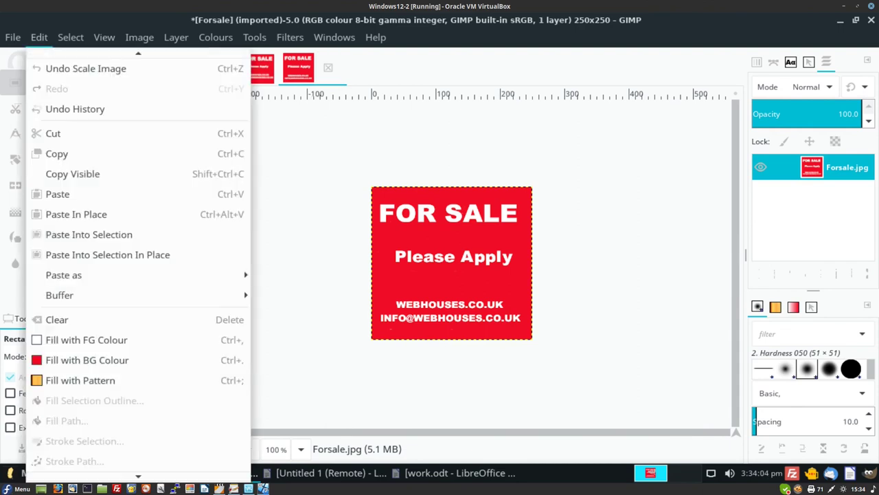
{"action": "key", "text": "Down"}
{"action": "key", "text": "Down"}
{"action": "key", "text": "Down"}
{"action": "key", "text": "Down"}
{"action": "key", "text": "Return"}
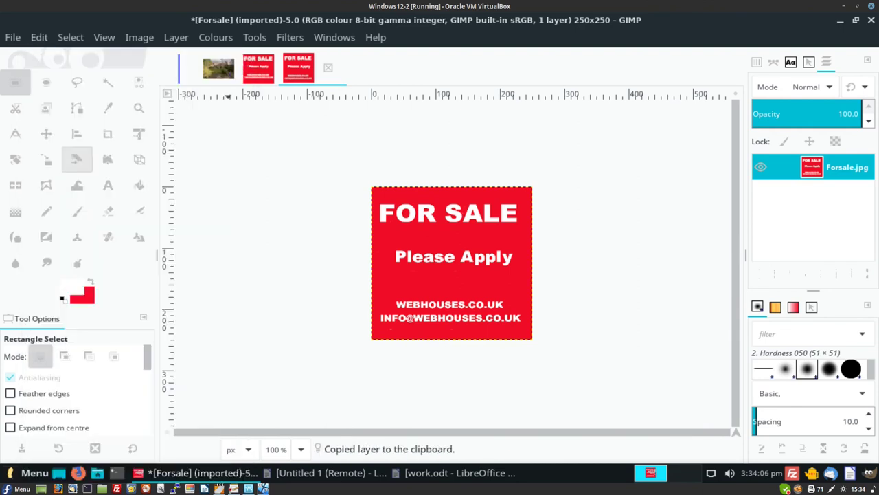
{"action": "left_click", "coordinate": [219, 67]}
{"action": "key", "text": "ctrl+v"}
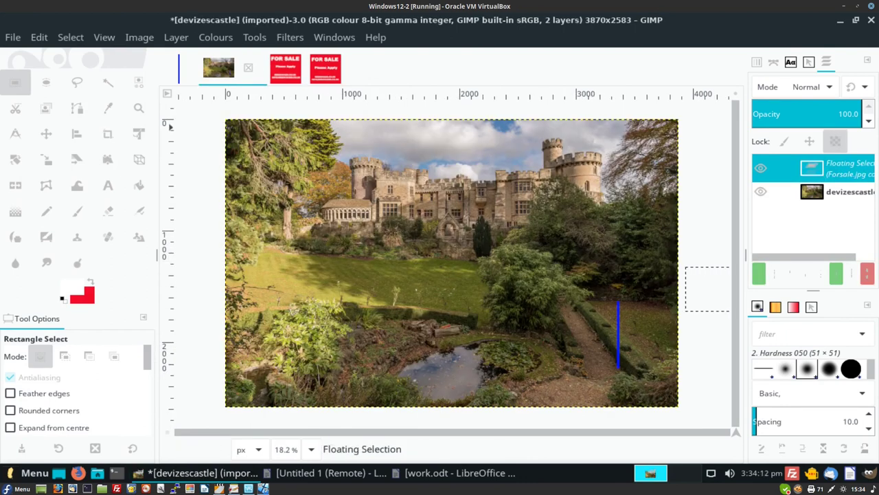
- Paste the small sign into the castle photo and position it on the blue post
{"action": "key", "text": "alt+e"}
{"action": "key", "text": "Down"}
{"action": "key", "text": "Down"}
{"action": "key", "text": "Down"}
{"action": "key", "text": "Down"}
{"action": "key", "text": "Down"}
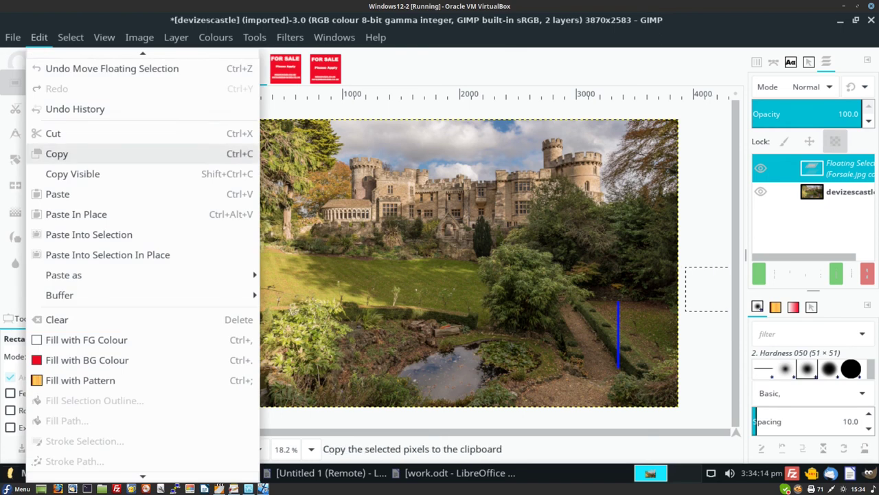
{"action": "key", "text": "Return"}
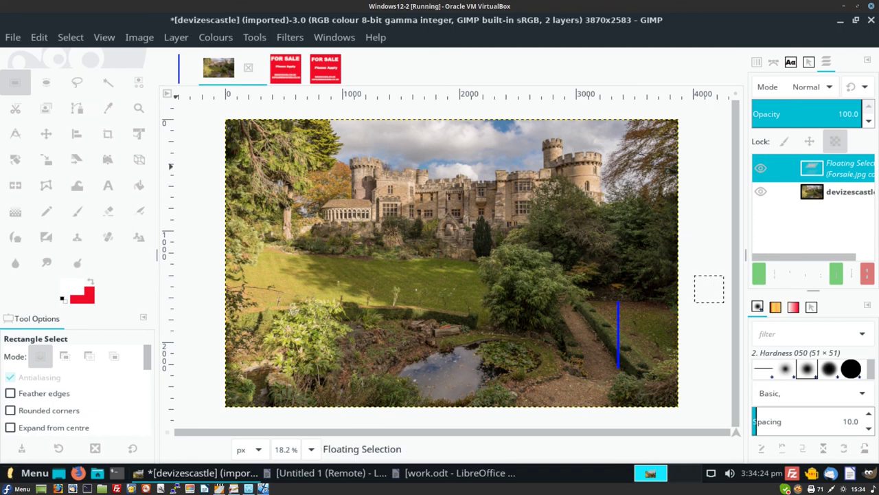
{"action": "left_click", "coordinate": [39, 37]}
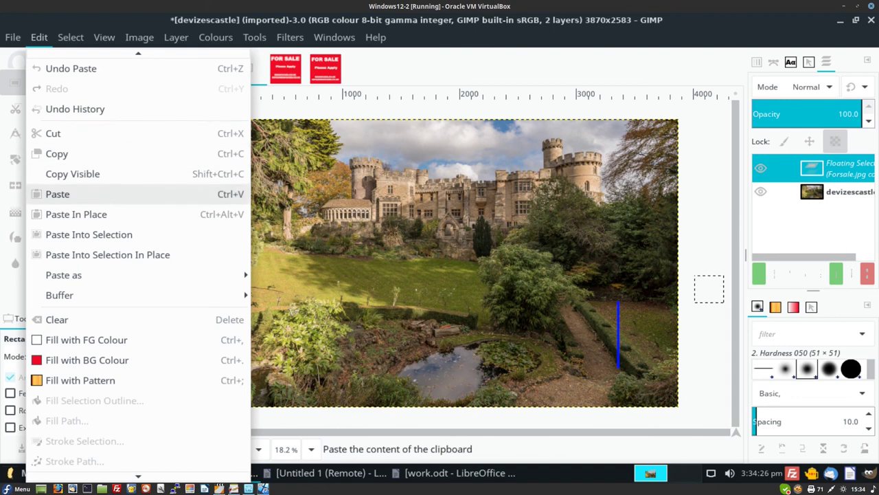
{"action": "left_click", "coordinate": [57, 193]}
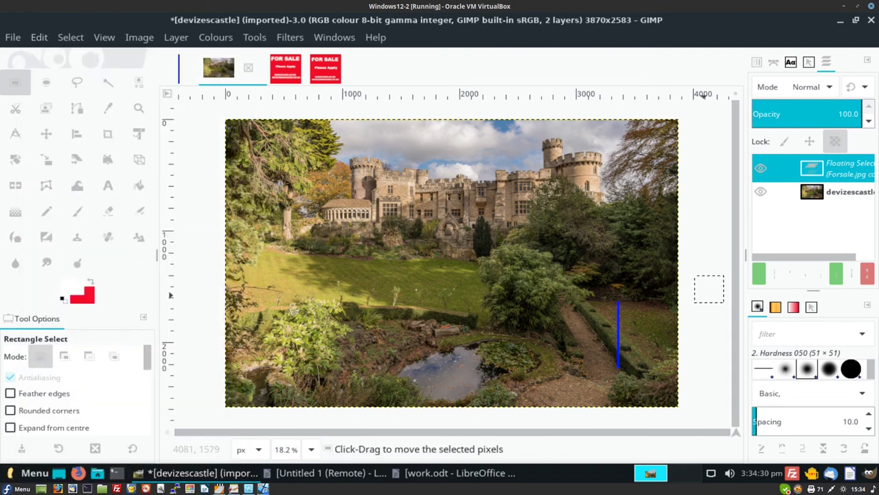
{"action": "left_click_drag", "start_coordinate": [709, 289], "coordinate": [614, 294]}
{"action": "left_click_drag", "start_coordinate": [616, 296], "coordinate": [615, 297]}
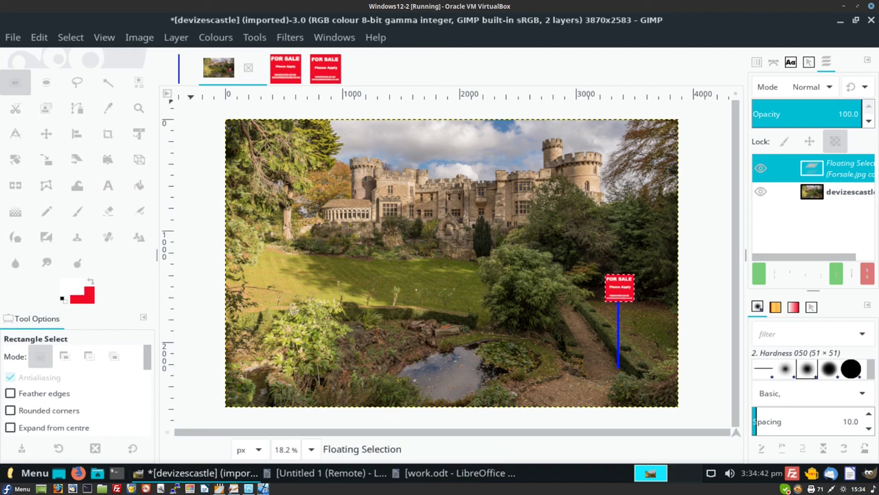
{"action": "key", "text": "alt+i"}
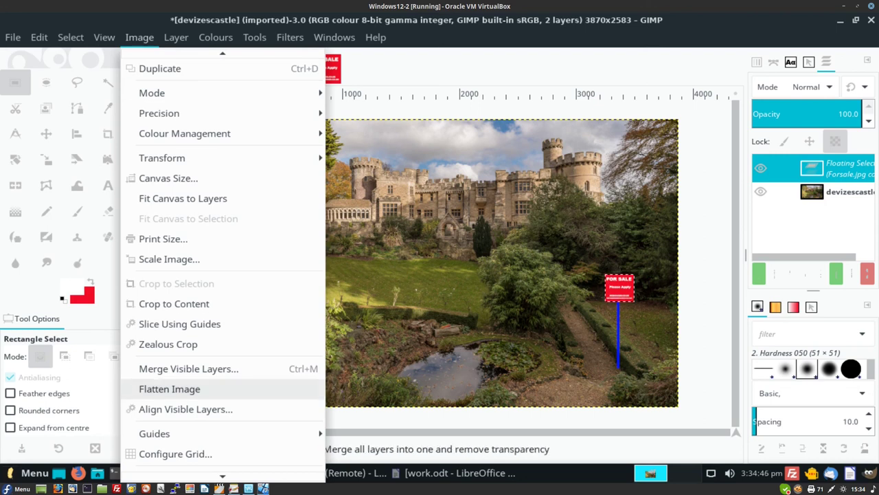
- Flatten the castle photo and export it as 'devizescastlewith board.jpg' at JPEG quality 91
{"action": "key", "text": "Return"}
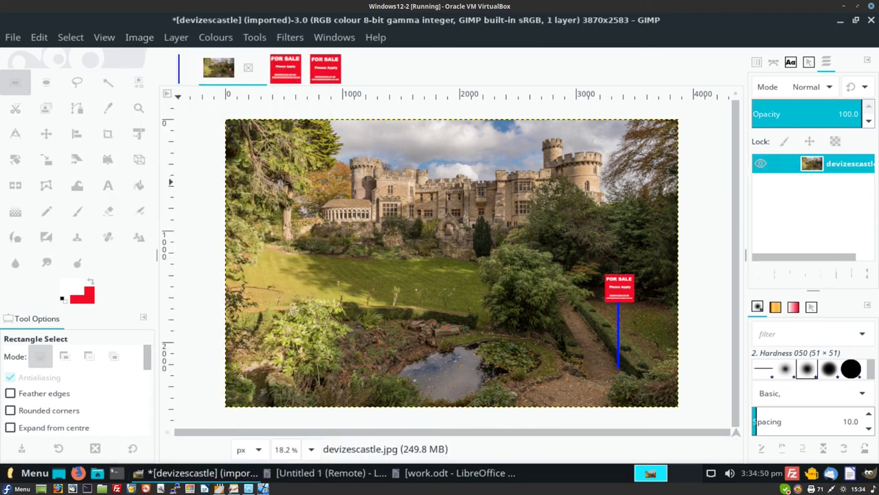
{"action": "key", "text": "alt+f"}
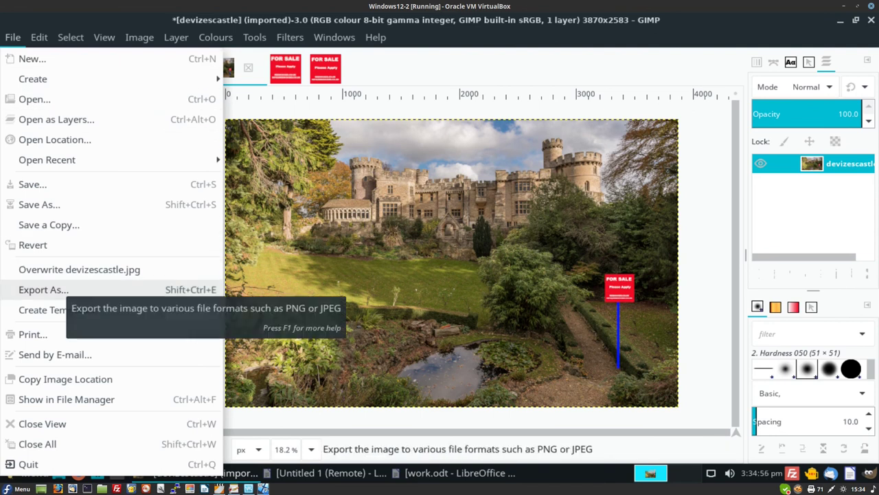
{"action": "key", "text": "Return"}
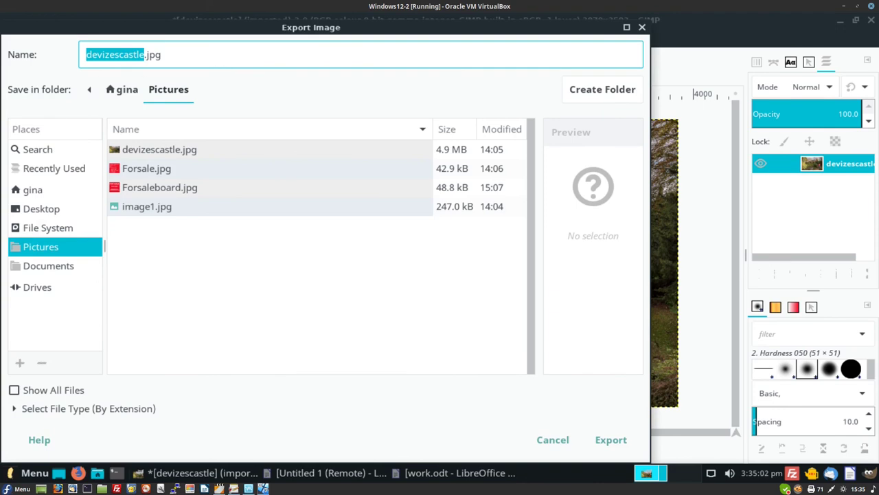
{"action": "left_click", "coordinate": [147, 54]}
{"action": "left_click", "coordinate": [143, 55]}
{"action": "type", "text": "with"}
{"action": "type", "text": " boa"}
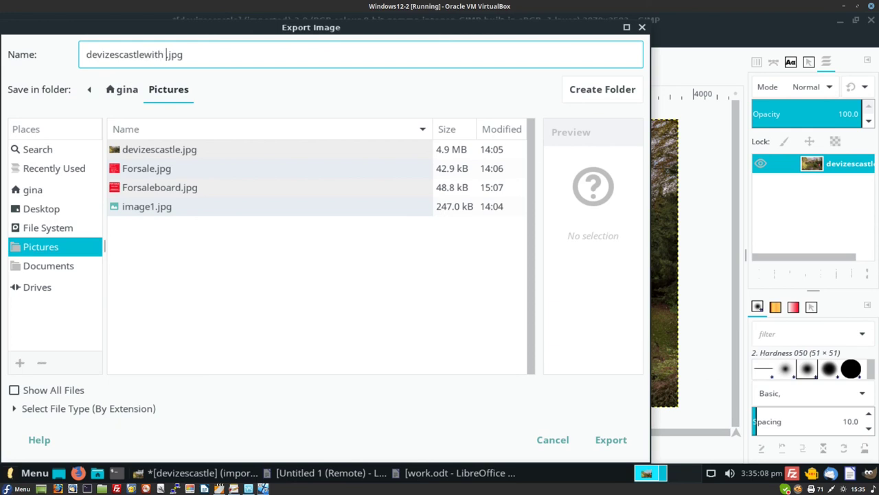
{"action": "type", "text": "rd"}
{"action": "key", "text": "Return"}
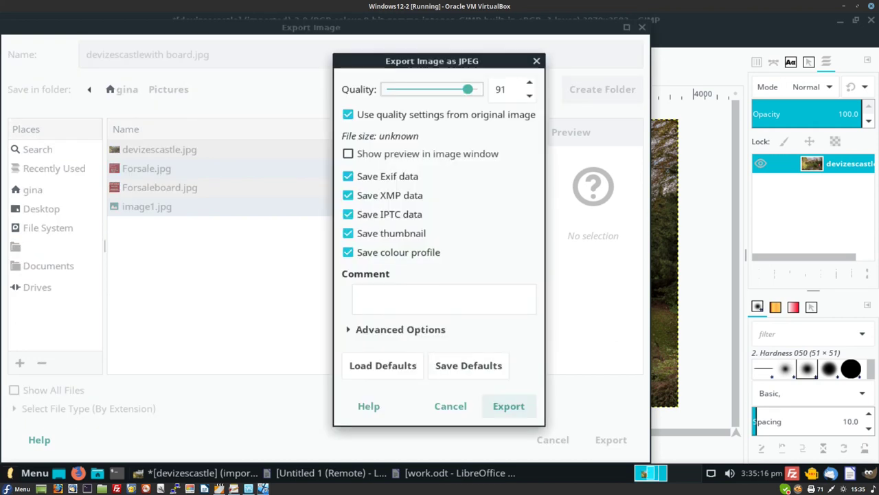
{"action": "left_click", "coordinate": [509, 405]}
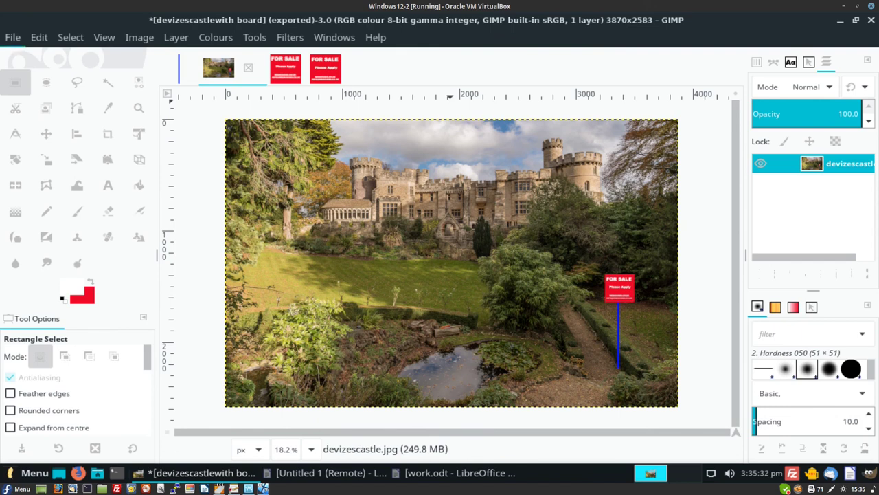
- Open the collage image image1.jpg from the recent files
{"action": "left_click", "coordinate": [12, 37]}
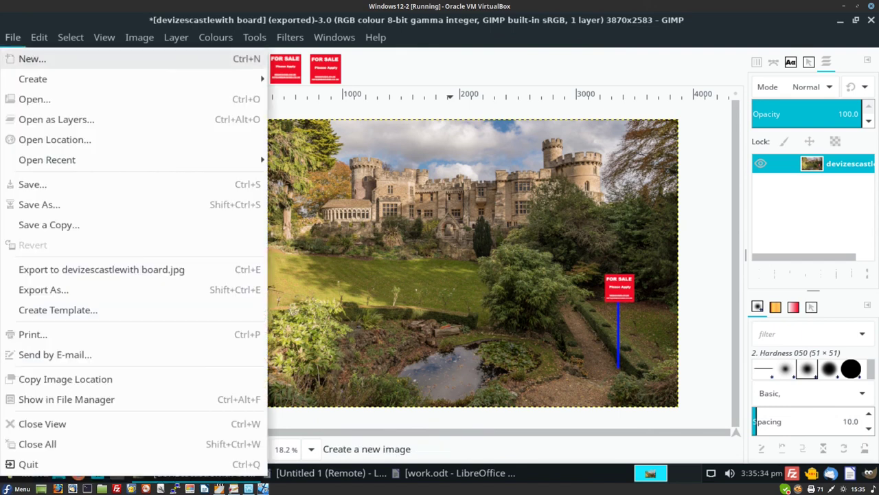
{"action": "left_click", "coordinate": [41, 99]}
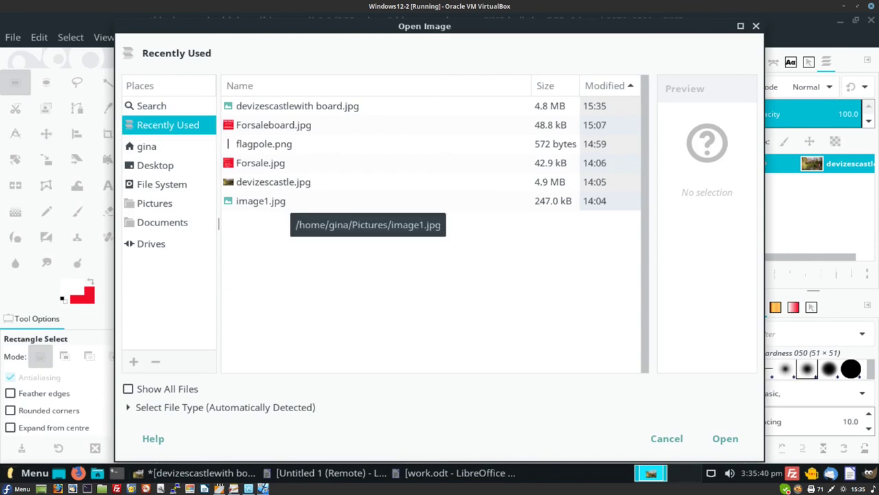
{"action": "left_click", "coordinate": [292, 201]}
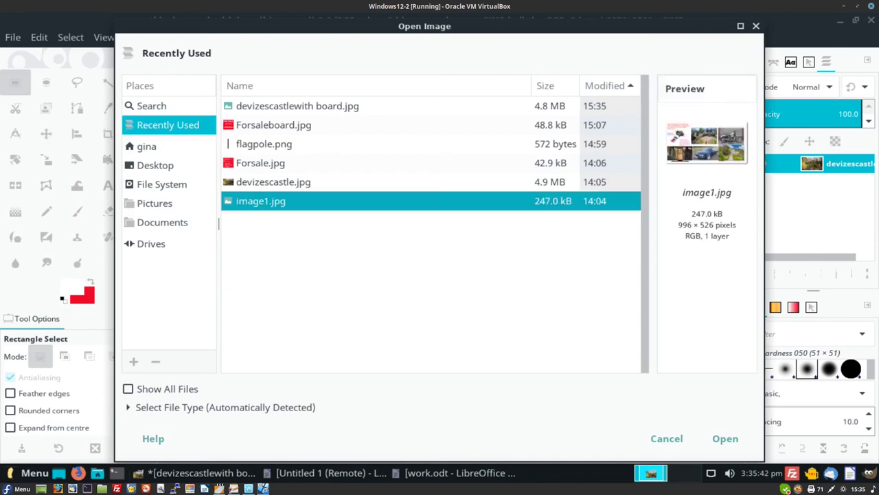
{"action": "key", "text": "Return"}
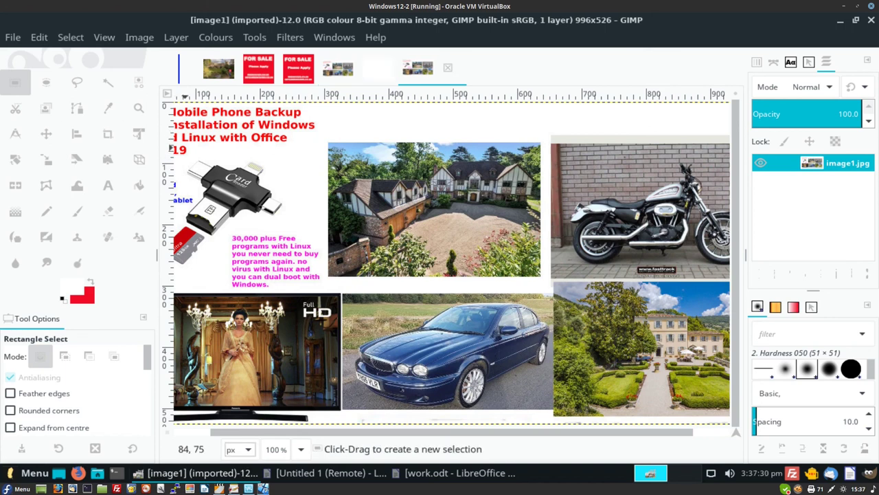
- Select the top-left phone backup advert panel, cut it, and paste it as a new image
{"action": "left_click_drag", "start_coordinate": [185, 147], "coordinate": [233, 157]}
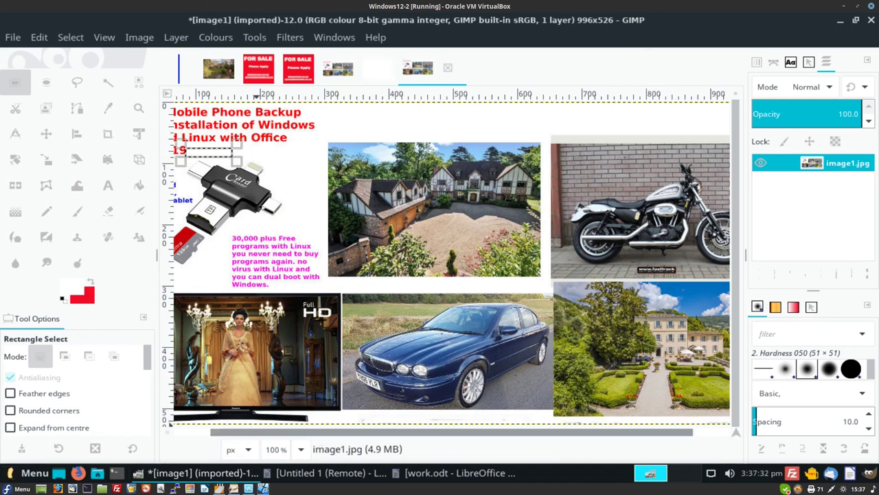
{"action": "scroll", "coordinate": [170, 424], "scroll_direction": "left", "scroll_amount": 3}
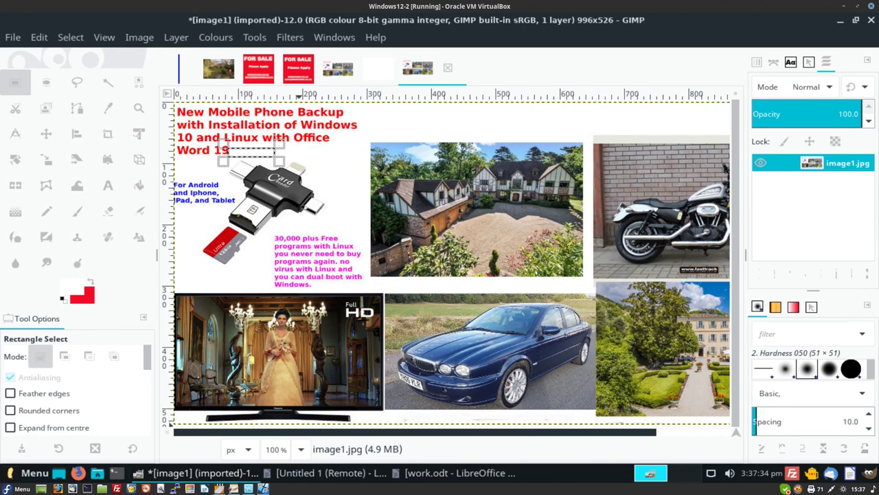
{"action": "scroll", "coordinate": [170, 424], "scroll_direction": "right", "scroll_amount": 5}
{"action": "scroll", "coordinate": [170, 424], "scroll_direction": "left", "scroll_amount": 5}
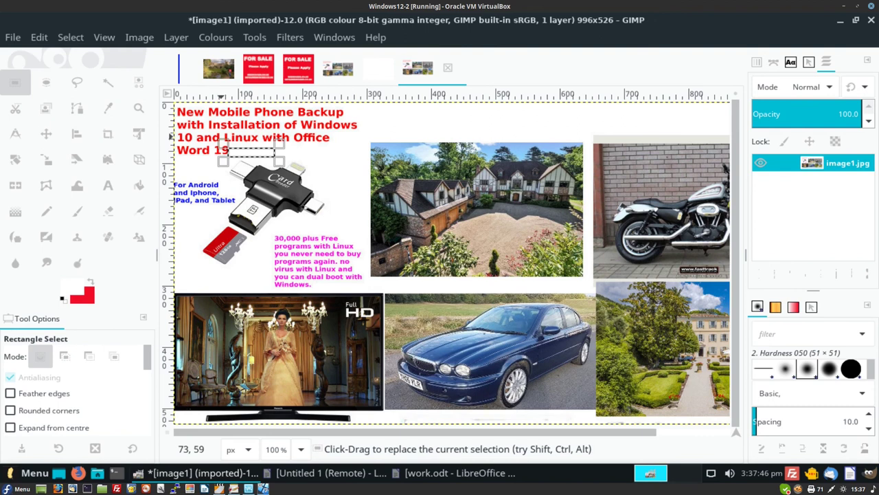
{"action": "left_click_drag", "start_coordinate": [223, 141], "coordinate": [171, 92]}
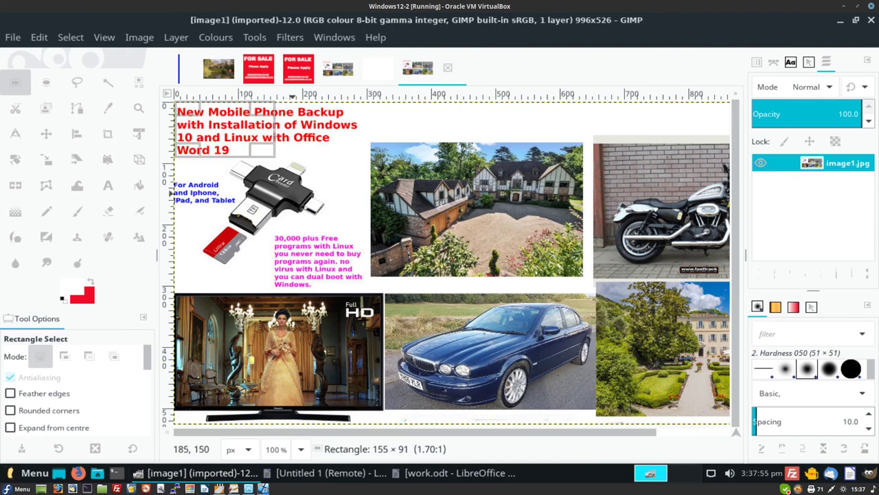
{"action": "left_click_drag", "start_coordinate": [270, 152], "coordinate": [365, 293]}
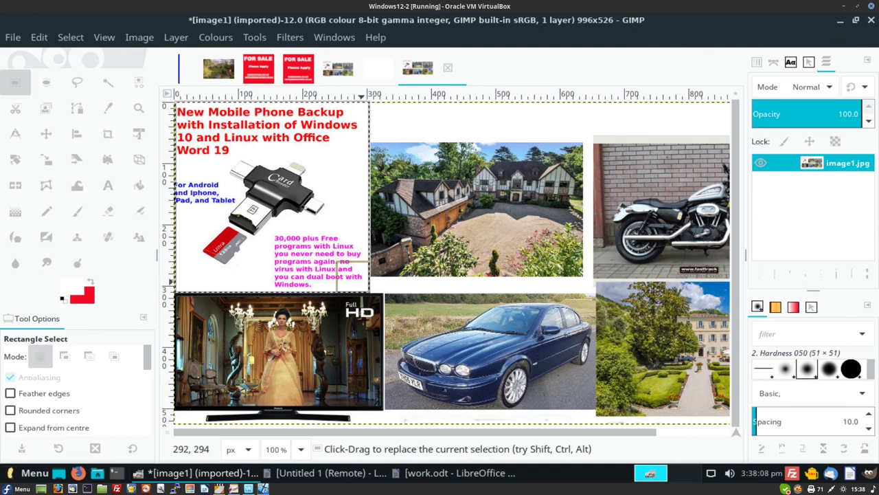
{"action": "key", "text": "ctrl"}
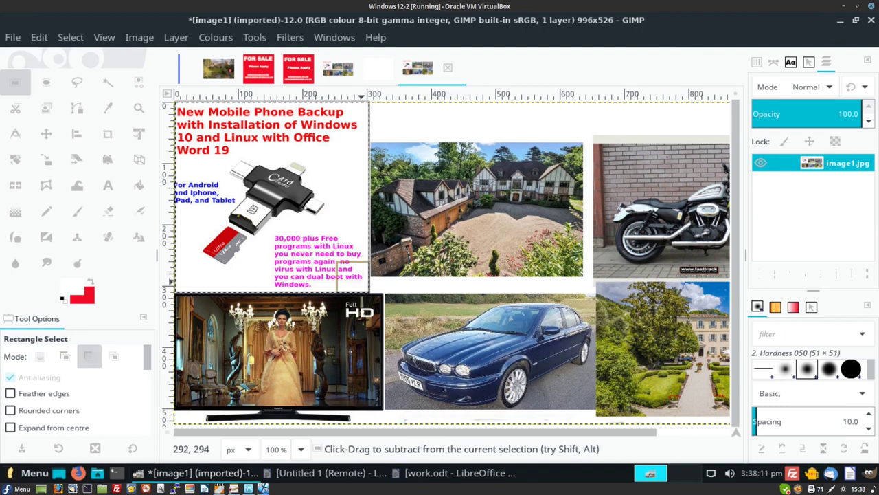
{"action": "key", "text": "ctrl+x"}
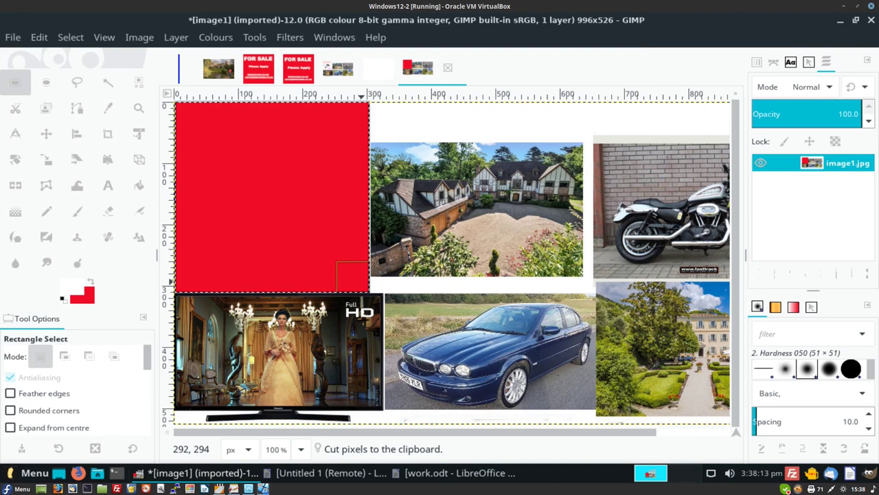
{"action": "key", "text": "ctrl+shift"}
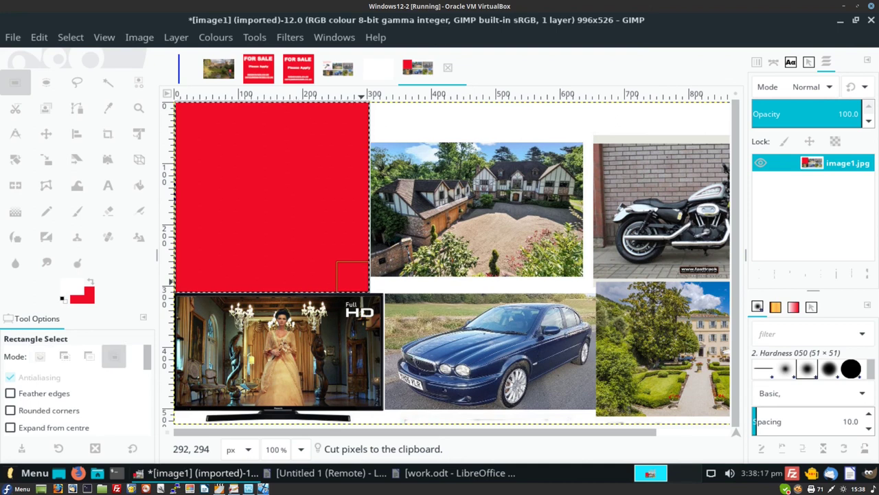
{"action": "key", "text": "ctrl+shift+v"}
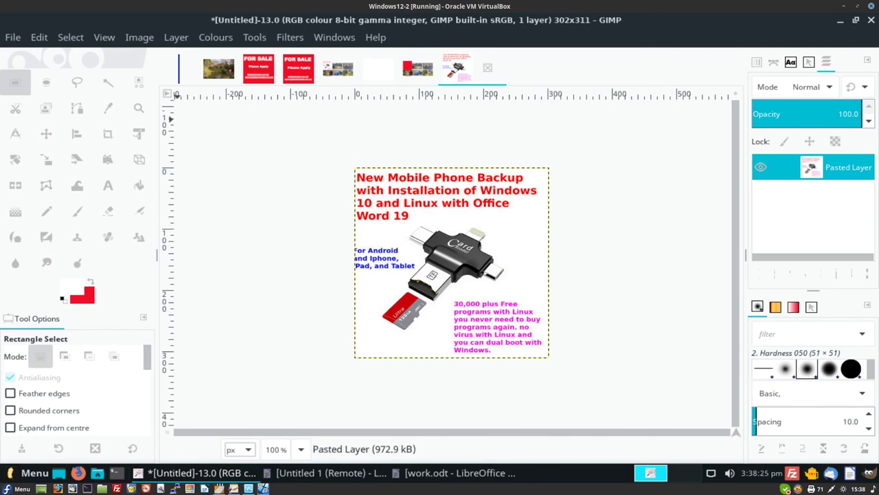
- Export the advert as 'mobile phone.jpg' at quality 90, then quit GIMP discarding changes
{"action": "left_click", "coordinate": [13, 37]}
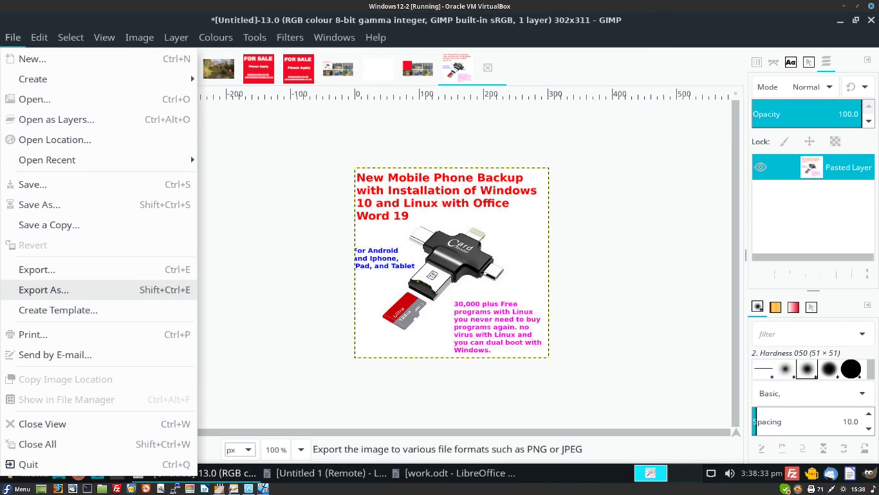
{"action": "left_click", "coordinate": [43, 289]}
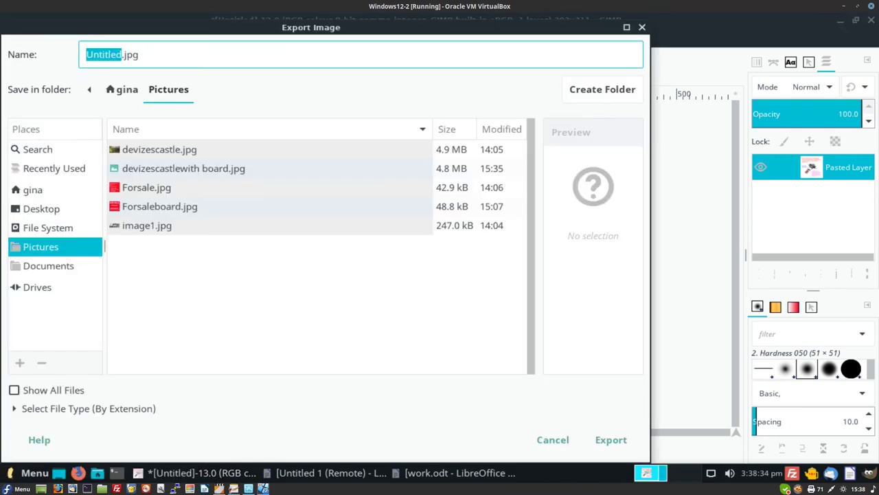
{"action": "left_click", "coordinate": [123, 54]}
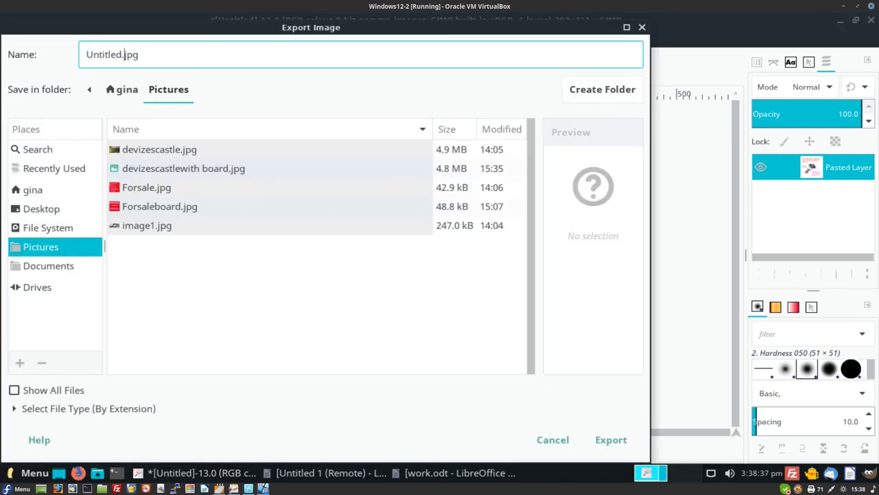
{"action": "key", "text": "BackSpace"}
{"action": "key", "text": "BackSpace"}
{"action": "key", "text": "BackSpace"}
{"action": "key", "text": "BackSpace"}
{"action": "key", "text": "BackSpace"}
{"action": "key", "text": "BackSpace"}
{"action": "key", "text": "BackSpace"}
{"action": "key", "text": "BackSpace"}
{"action": "type", "text": "mo"}
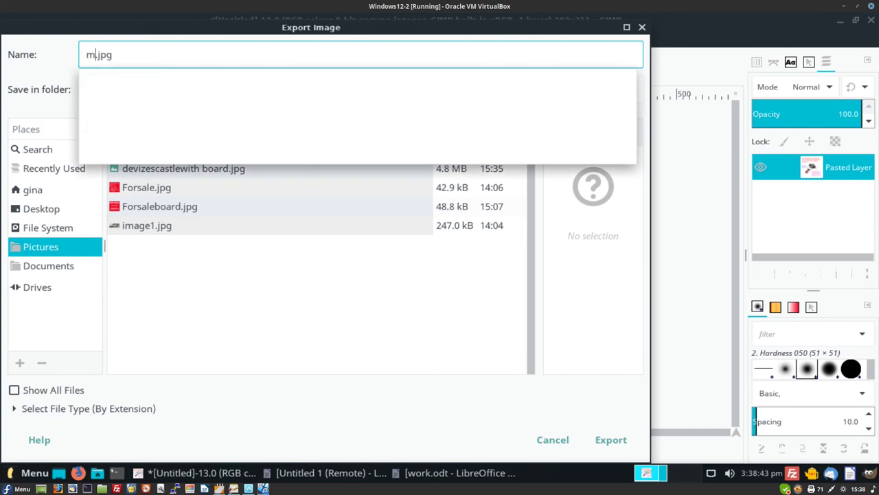
{"action": "type", "text": "b"}
{"action": "type", "text": "ile p"}
{"action": "type", "text": "h"}
{"action": "type", "text": "one"}
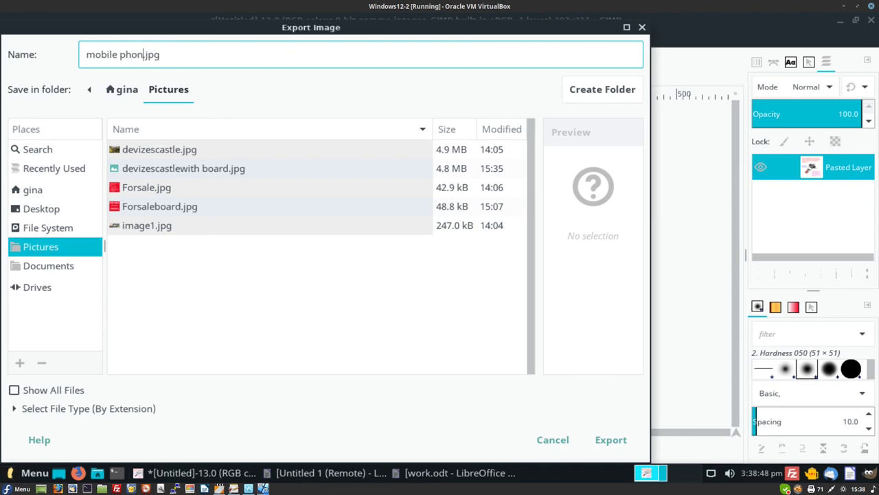
{"action": "key", "text": "Return"}
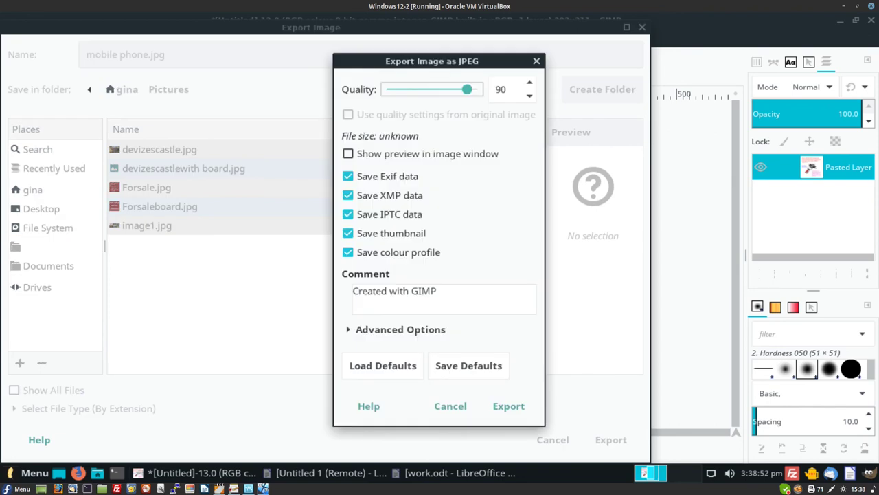
{"action": "left_click", "coordinate": [509, 406]}
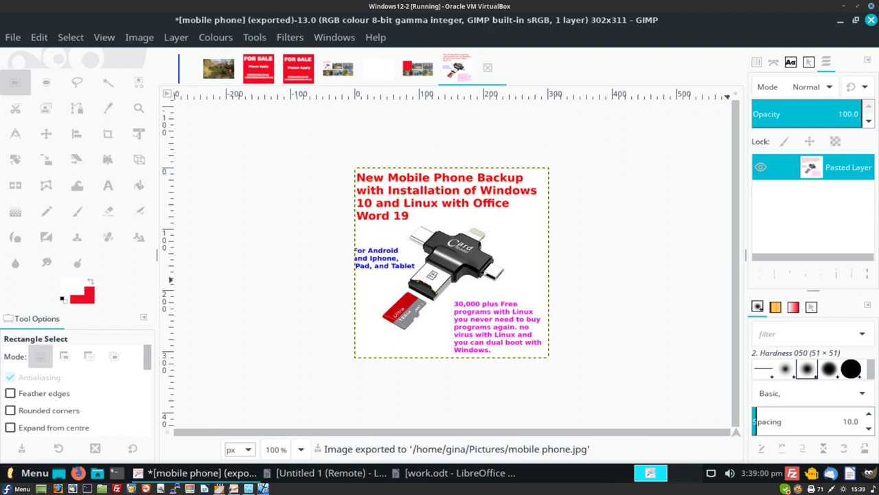
{"action": "left_click", "coordinate": [871, 20]}
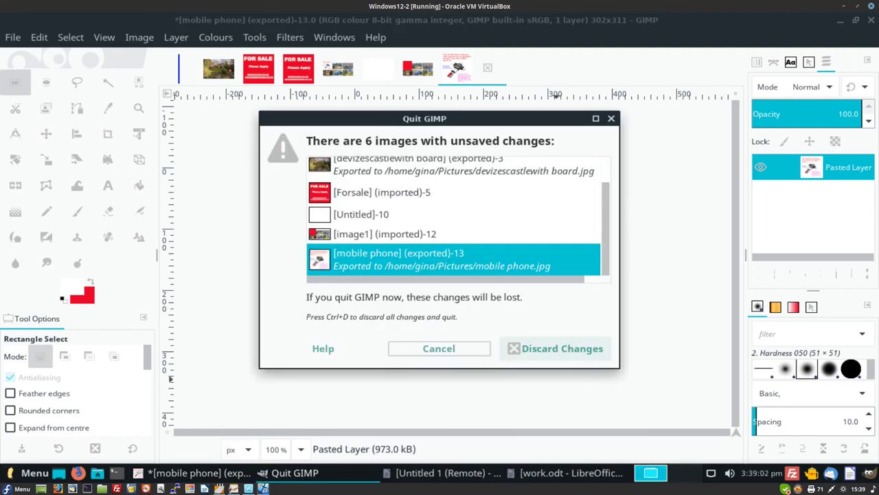
{"action": "left_click", "coordinate": [558, 348]}
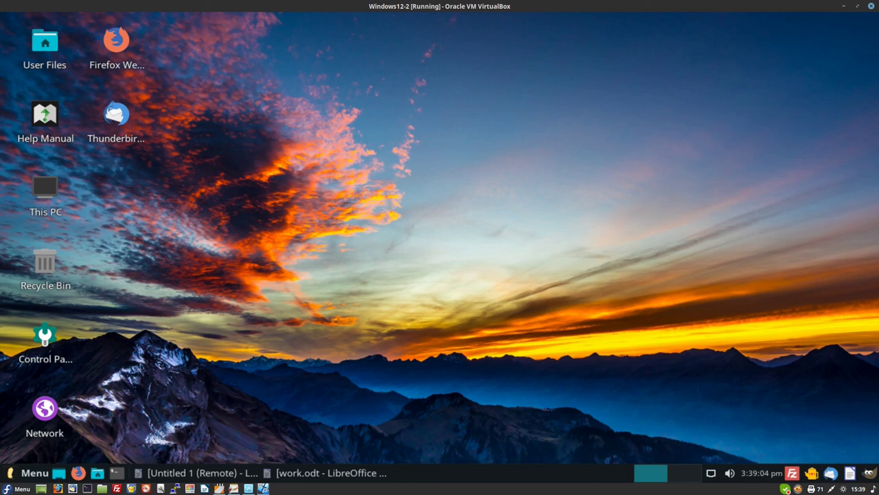